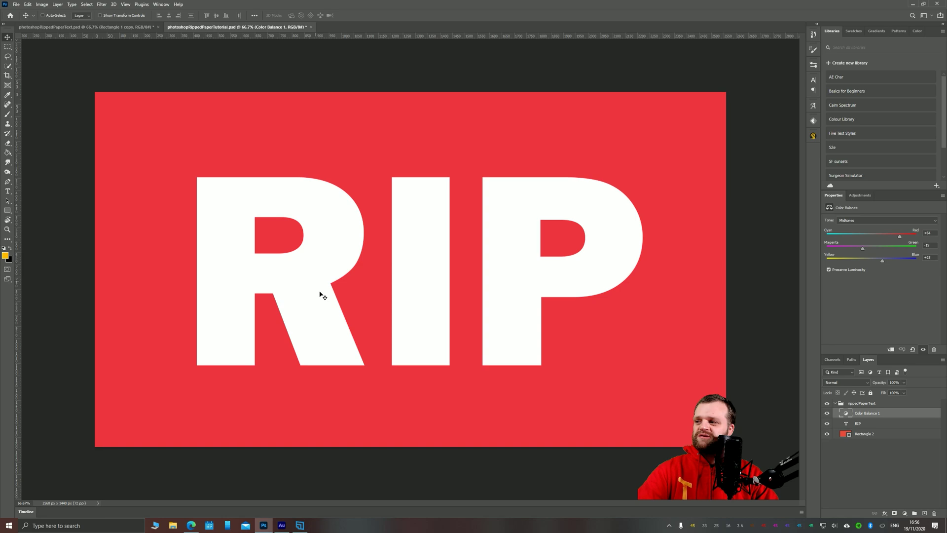
Step: Review the Ripped Paper Photoshop Brush product card on Gumroad, then return to Photoshop
{"action": "left_click", "coordinate": [196, 529]}
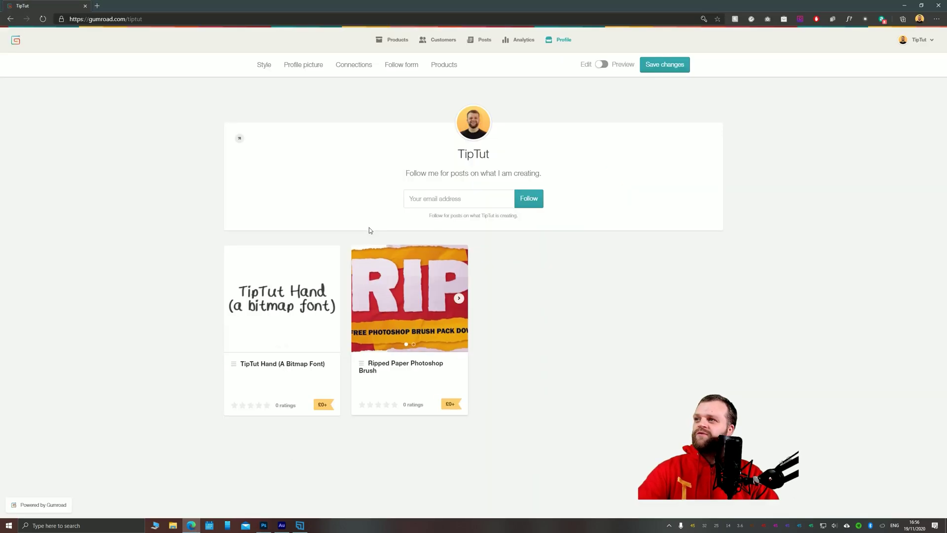
{"action": "left_click", "coordinate": [399, 298]}
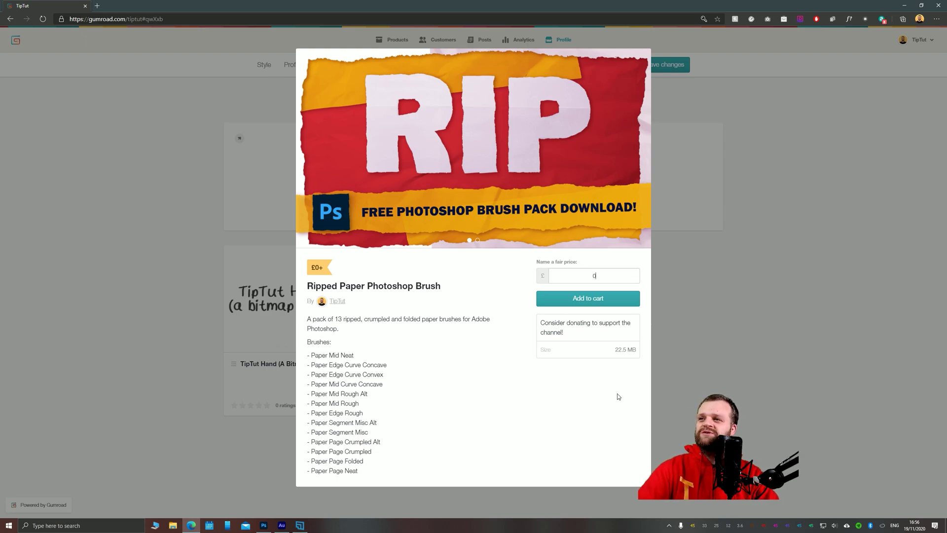
{"action": "left_click", "coordinate": [746, 320]}
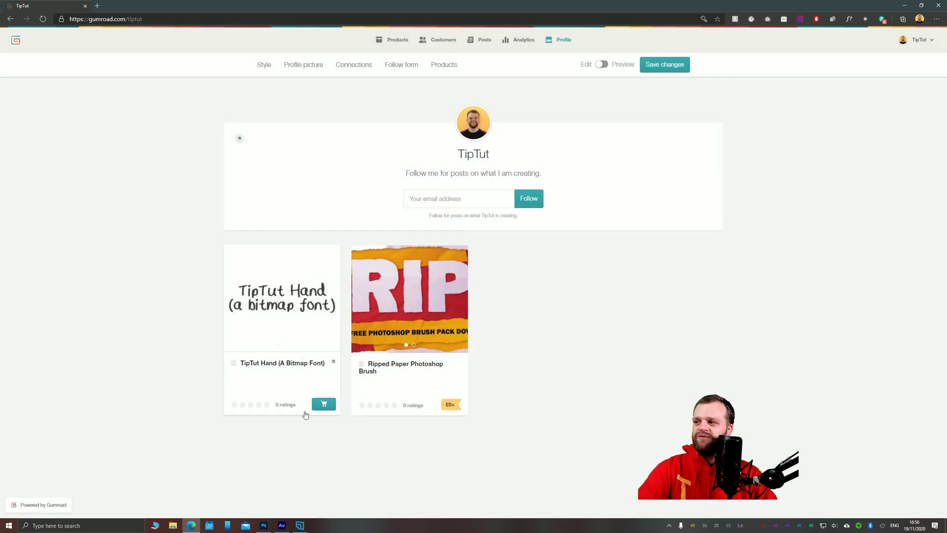
{"action": "left_click", "coordinate": [263, 525]}
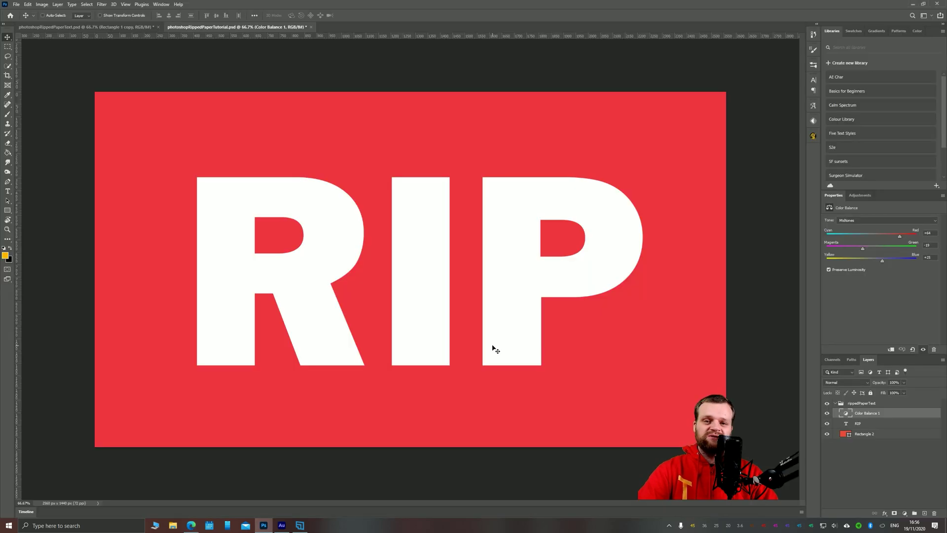
Step: Load the TipTut_Ripped_Paper.abr brush pack through Import Brushes in the Brushes panel
{"action": "left_click", "coordinate": [813, 66]}
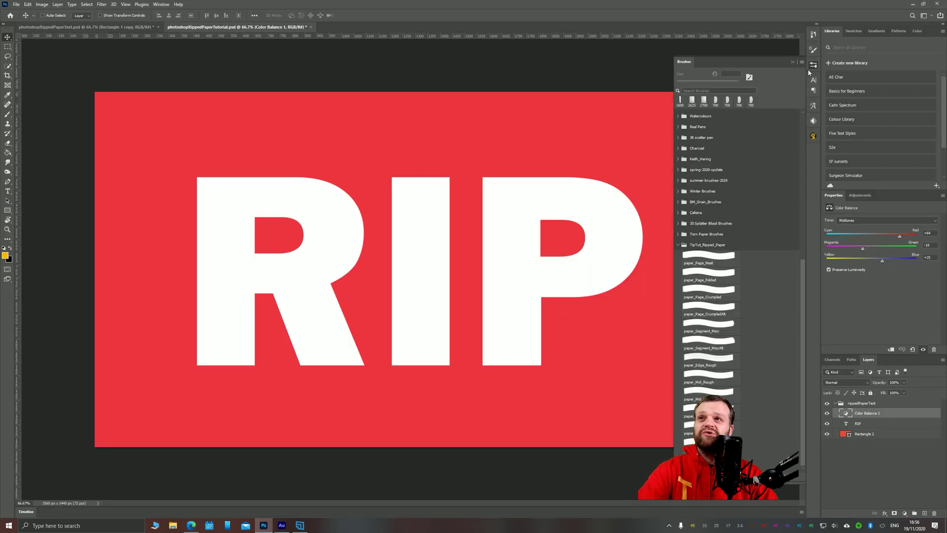
{"action": "left_click", "coordinate": [802, 63]}
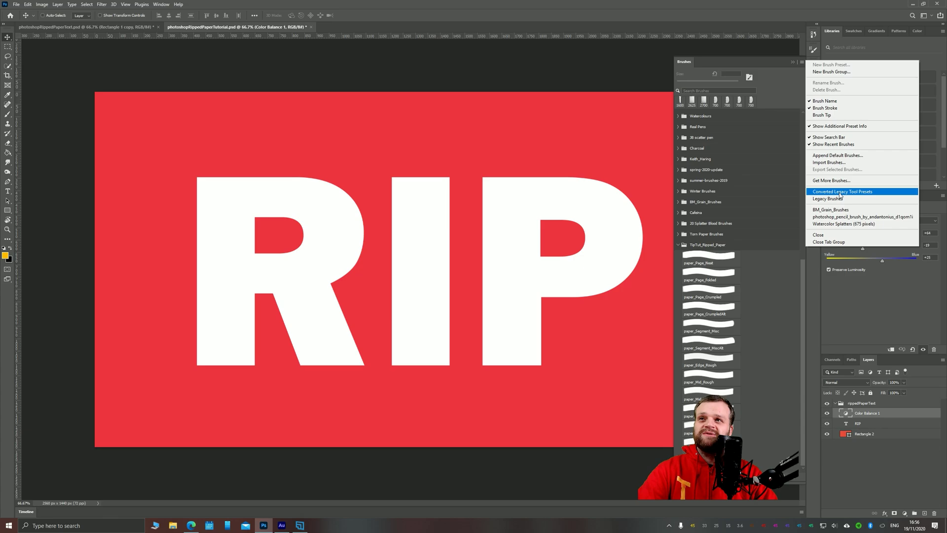
{"action": "left_click", "coordinate": [822, 163]}
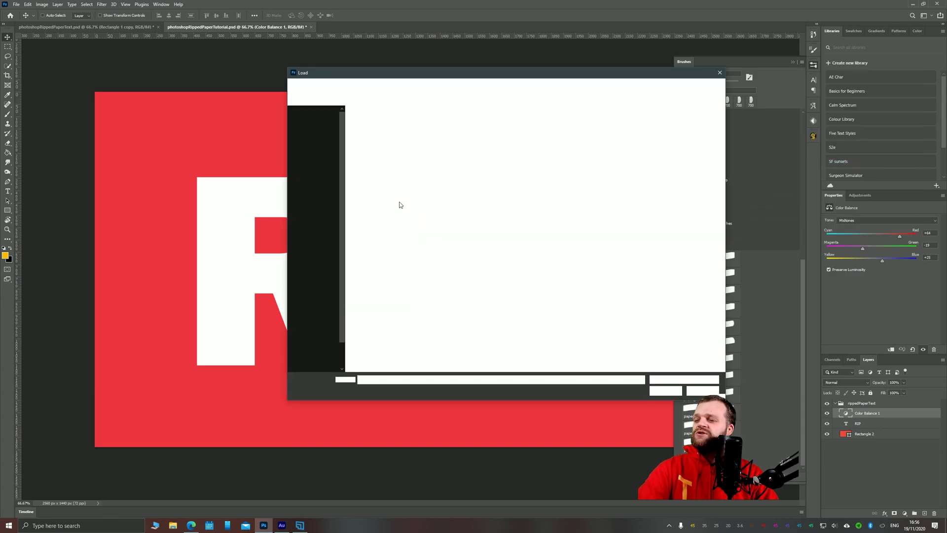
{"action": "left_click", "coordinate": [490, 323]}
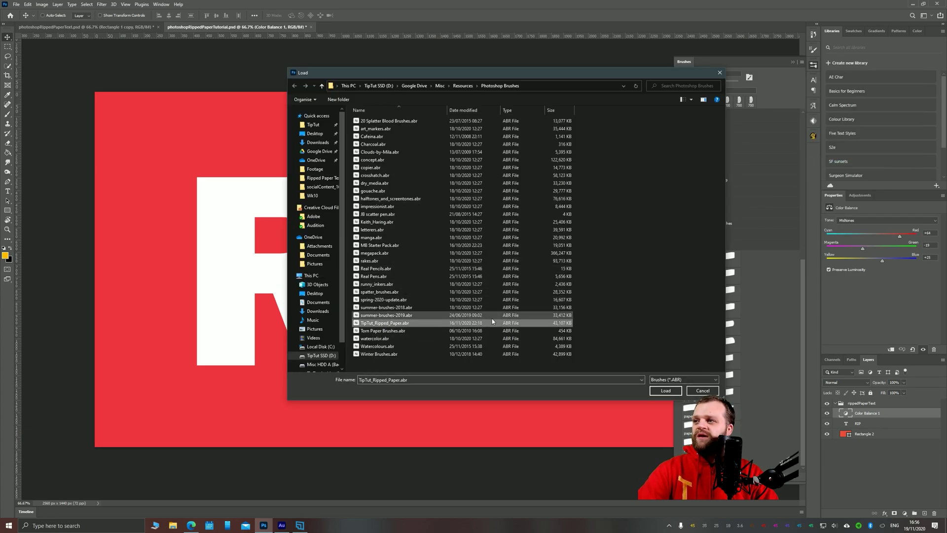
{"action": "left_click", "coordinate": [665, 391]}
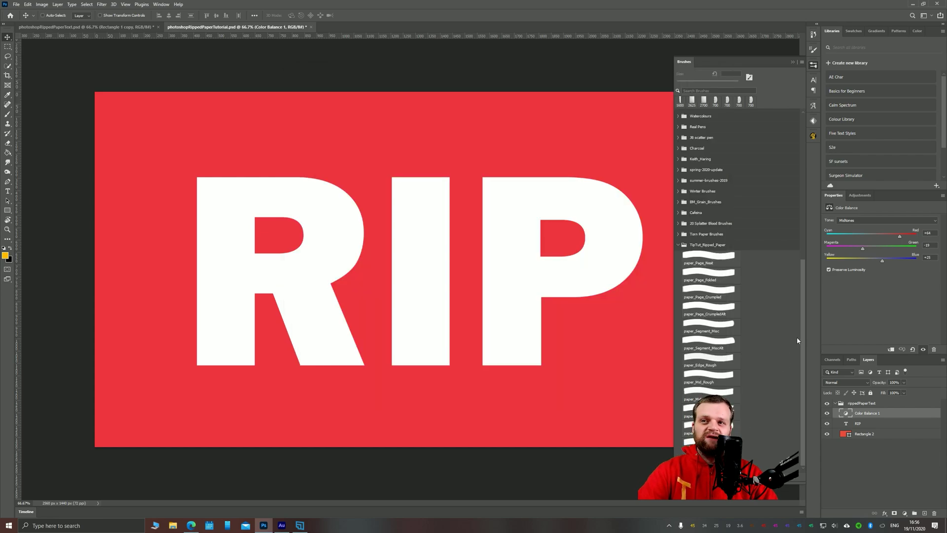
{"action": "left_click", "coordinate": [792, 62]}
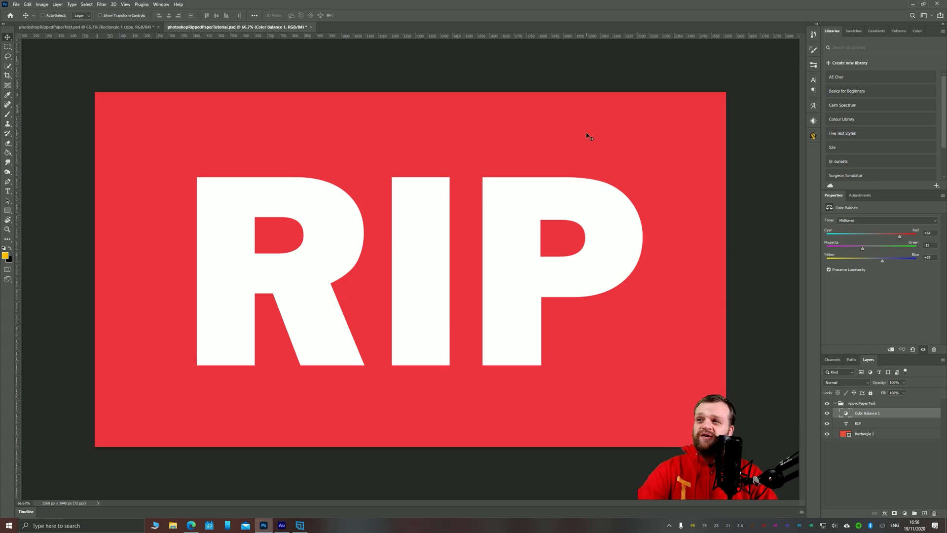
Step: Toggle visibility of Rectangle 2, the RIP text and Color Balance 1 to compare the look
{"action": "left_click", "coordinate": [867, 434]}
{"action": "left_click", "coordinate": [827, 433]}
{"action": "left_click", "coordinate": [827, 433]}
{"action": "left_click", "coordinate": [827, 423]}
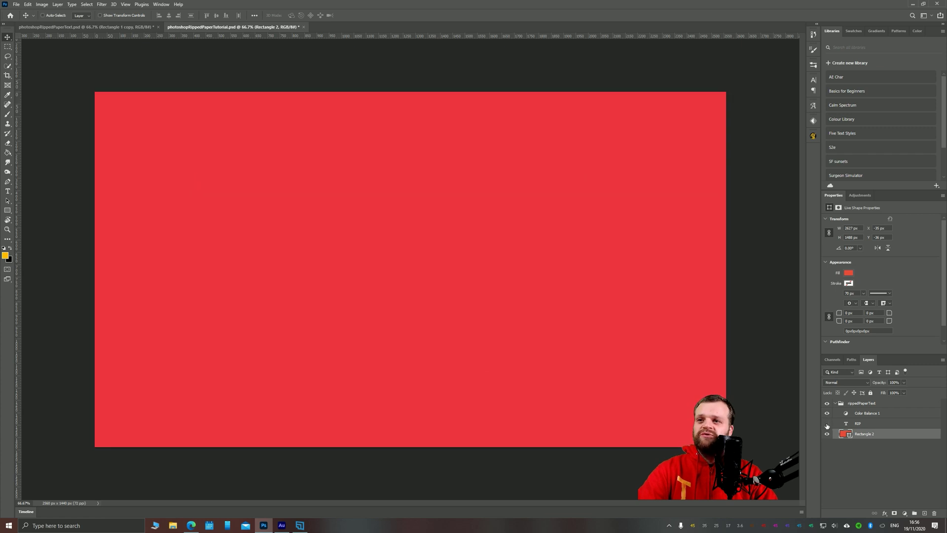
{"action": "left_click", "coordinate": [827, 423]}
{"action": "left_click", "coordinate": [867, 413]}
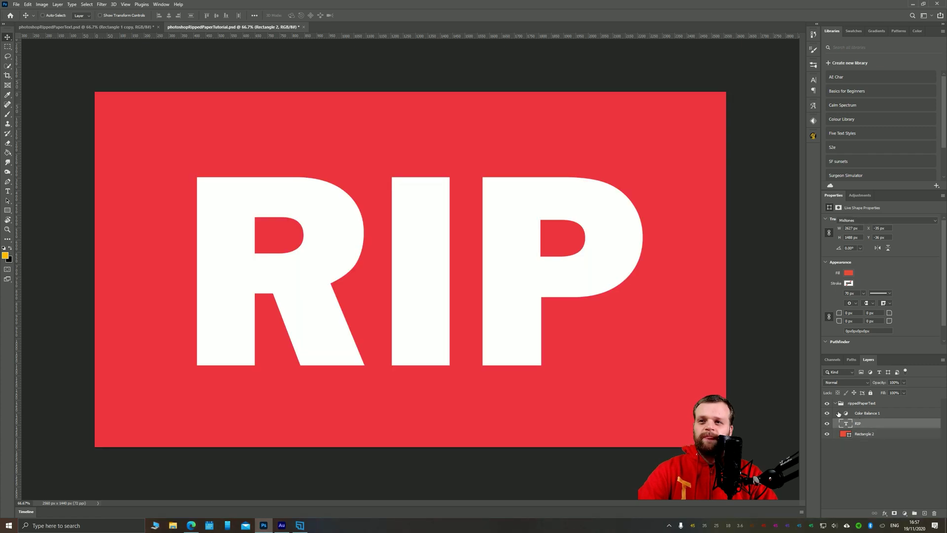
{"action": "left_click", "coordinate": [827, 414]}
{"action": "left_click", "coordinate": [827, 413]}
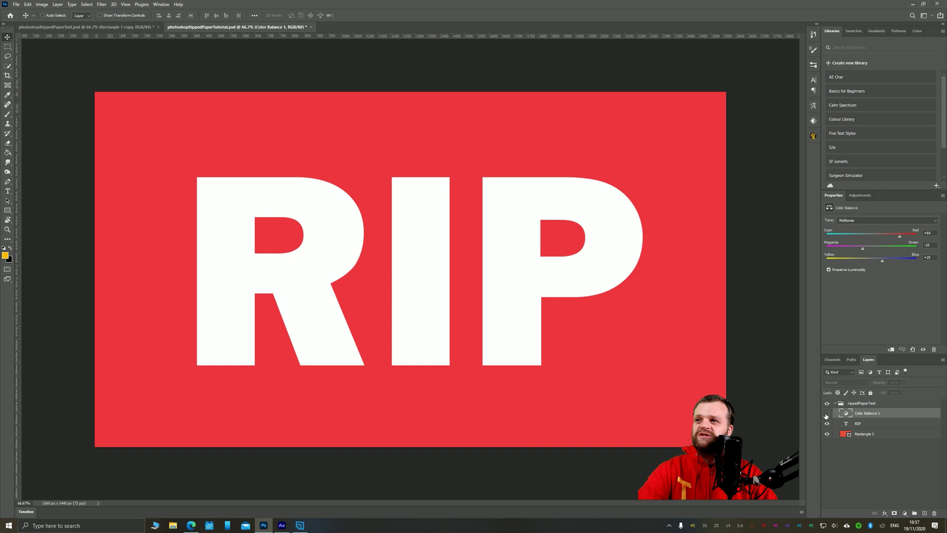
{"action": "left_click", "coordinate": [827, 414]}
{"action": "left_click", "coordinate": [827, 413]}
Step: Add a white layer mask to the Rectangle 2 layer
{"action": "left_click", "coordinate": [866, 459]}
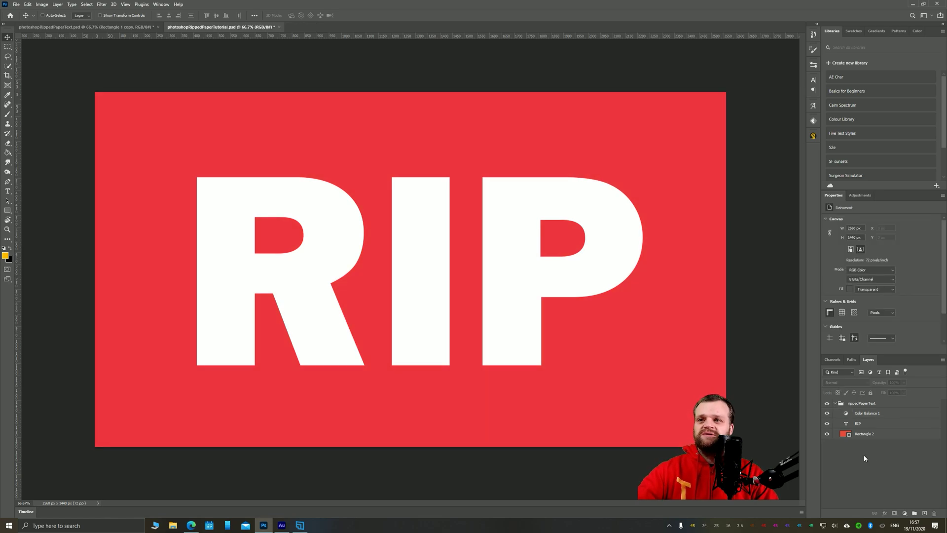
{"action": "left_click", "coordinate": [886, 437]}
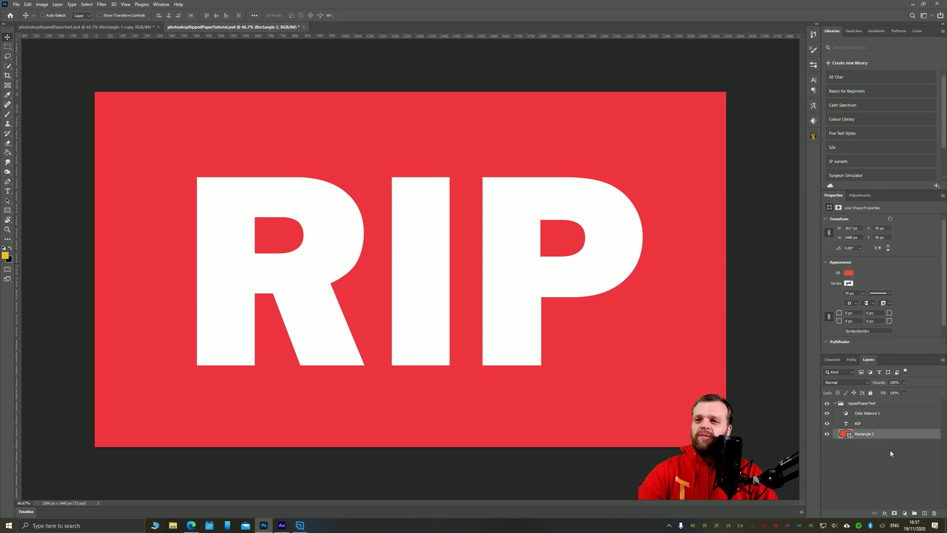
{"action": "left_click", "coordinate": [894, 514]}
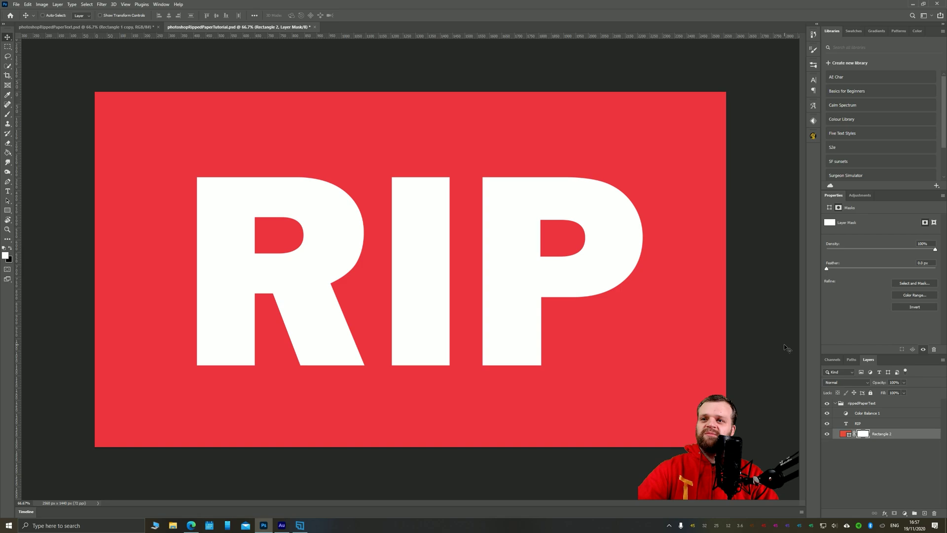
Step: Pick the paper_Page_Crumpled brush with the Brush tool
{"action": "key", "text": "b"}
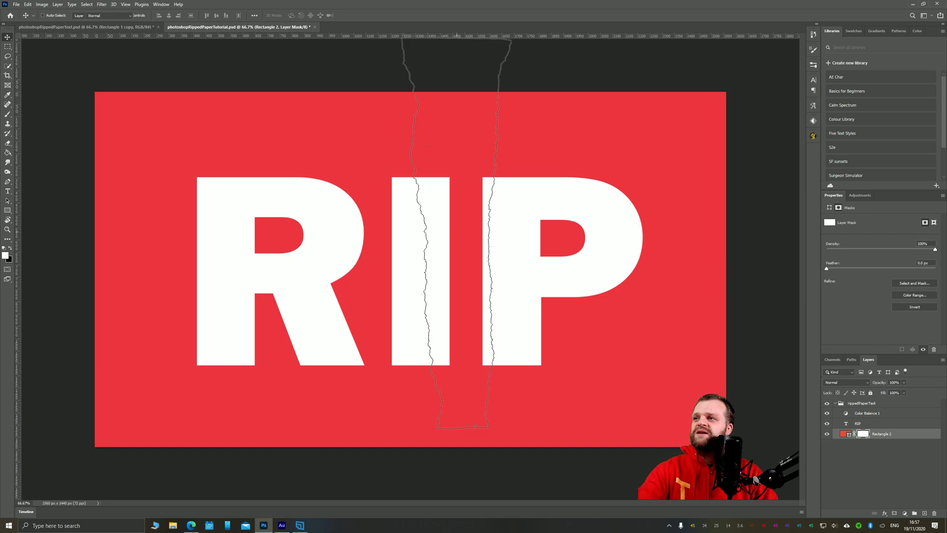
{"action": "left_click", "coordinate": [814, 64]}
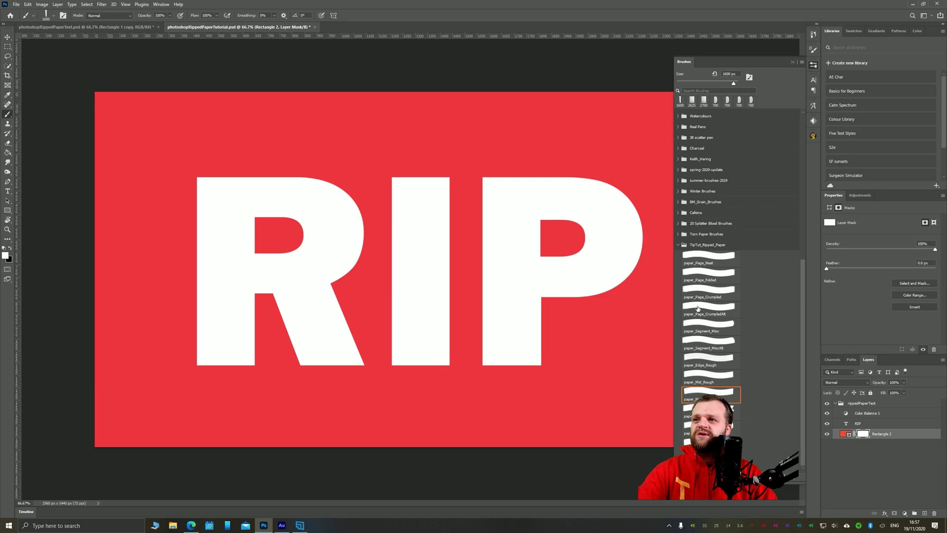
{"action": "left_click", "coordinate": [706, 297]}
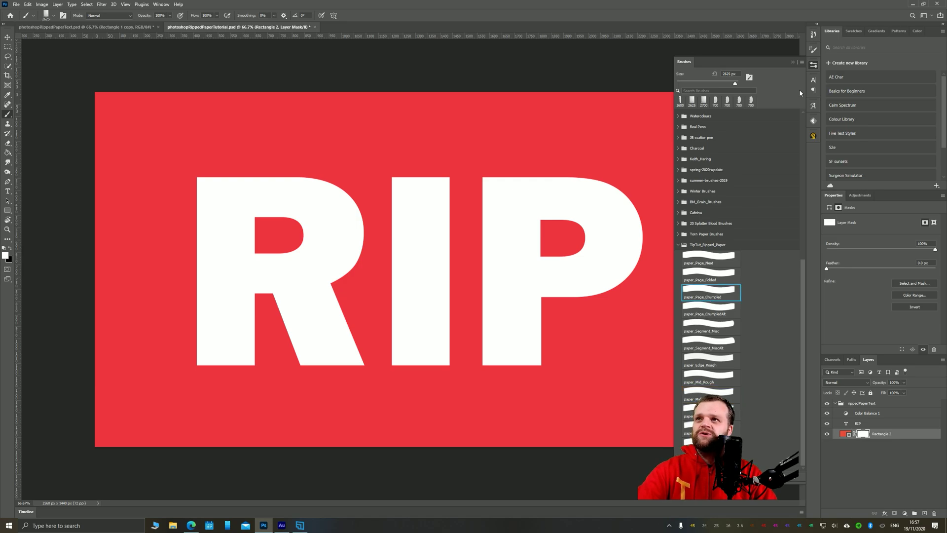
{"action": "left_click", "coordinate": [794, 62]}
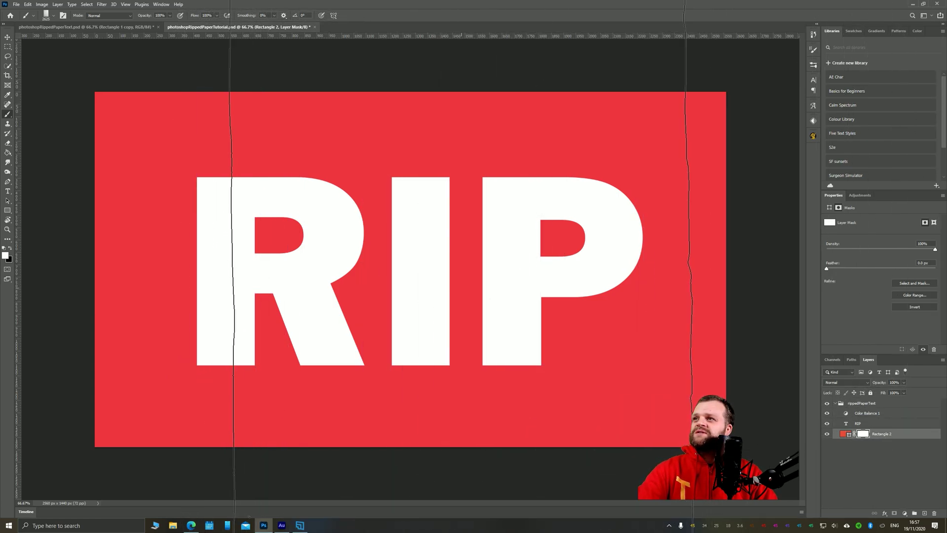
Step: Set the brush tip angle to 90° in Brush Settings
{"action": "left_click", "coordinate": [813, 64]}
{"action": "left_click", "coordinate": [813, 50]}
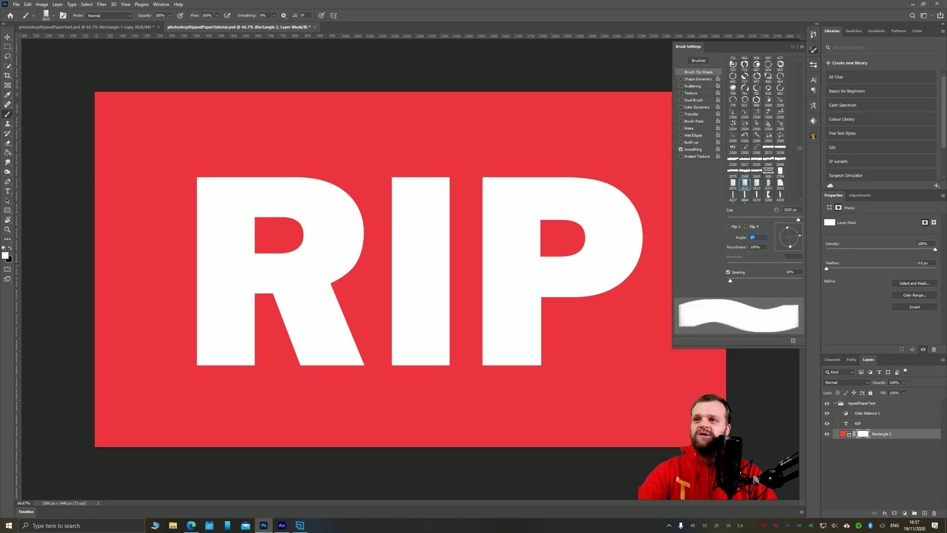
{"action": "type", "text": "90"}
{"action": "key", "text": "Return"}
{"action": "left_click", "coordinate": [792, 48]}
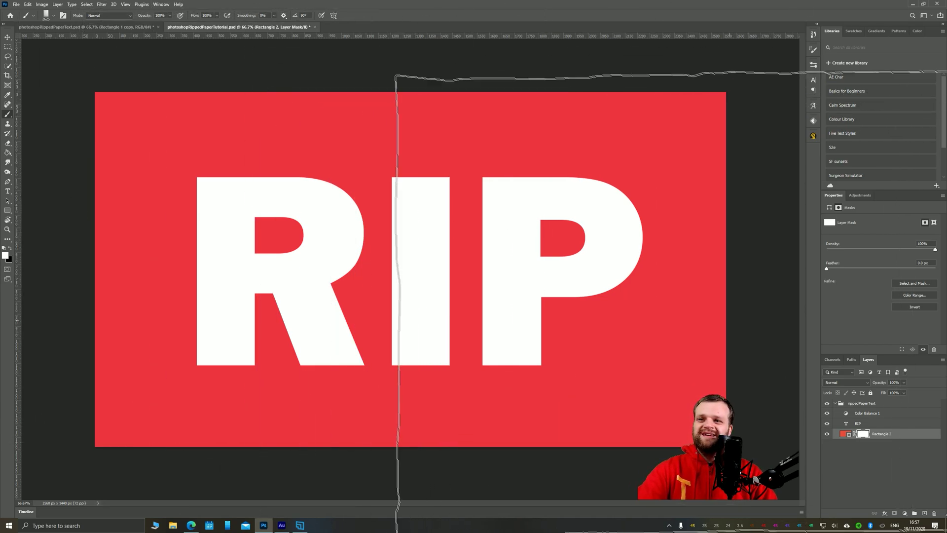
Step: Invert Rectangle 2's mask to black, then fill a ripped-edged selection white to reveal torn paper
{"action": "key", "text": "ctrl+i"}
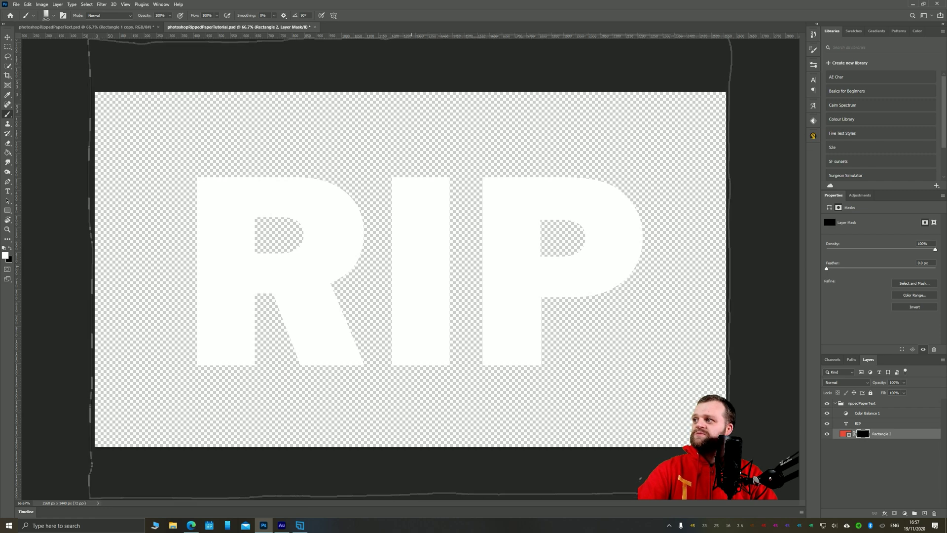
{"action": "left_click", "coordinate": [410, 267]}
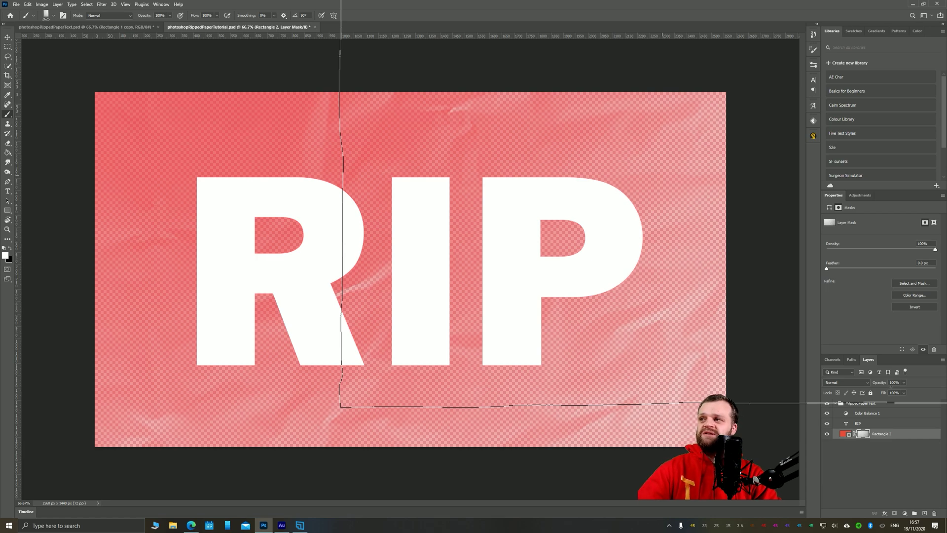
{"action": "key", "text": "ctrl+z"}
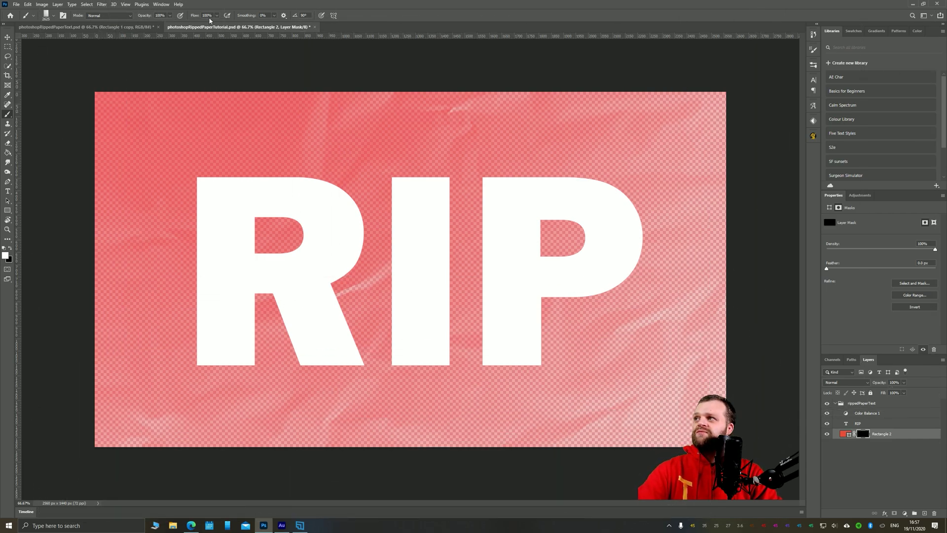
{"action": "key", "text": "ctrl+shift+d"}
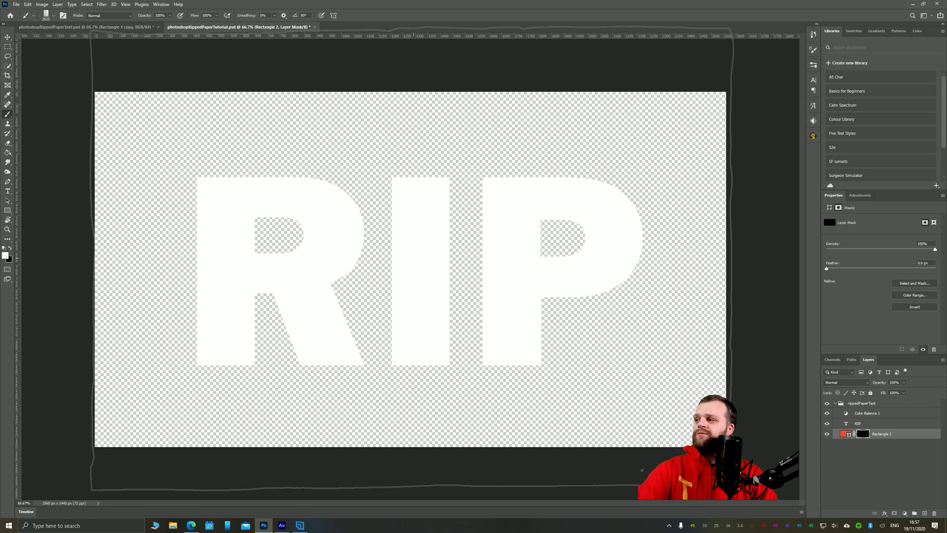
{"action": "key", "text": "alt+BackSpace"}
{"action": "key", "text": "ctrl+d"}
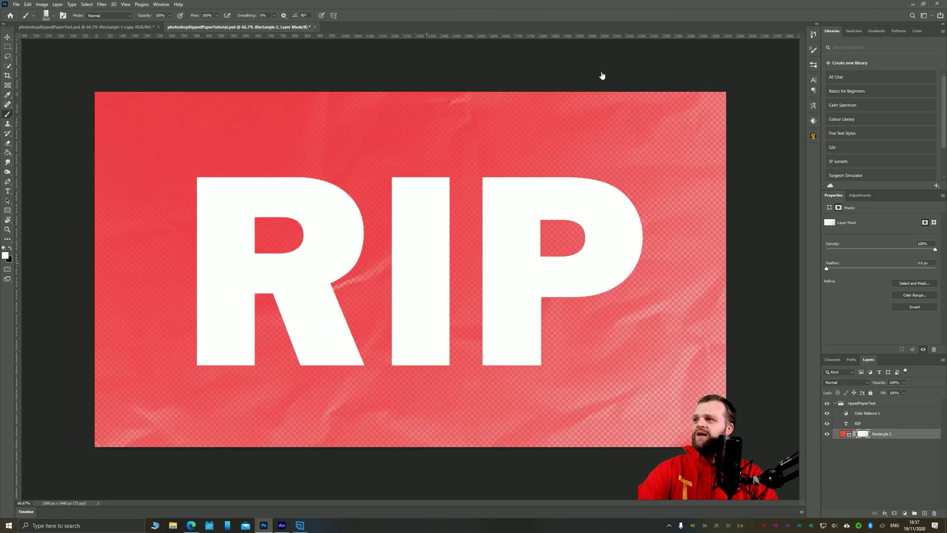
{"action": "left_click", "coordinate": [8, 37]}
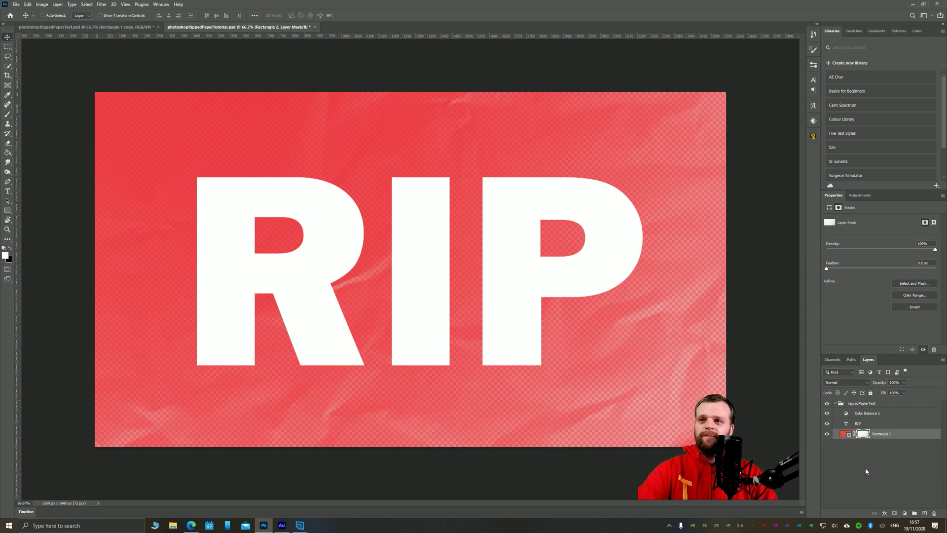
Step: Draw a black full-canvas rectangle and send it below Rectangle 2
{"action": "left_click", "coordinate": [93, 249]}
{"action": "left_click", "coordinate": [7, 211]}
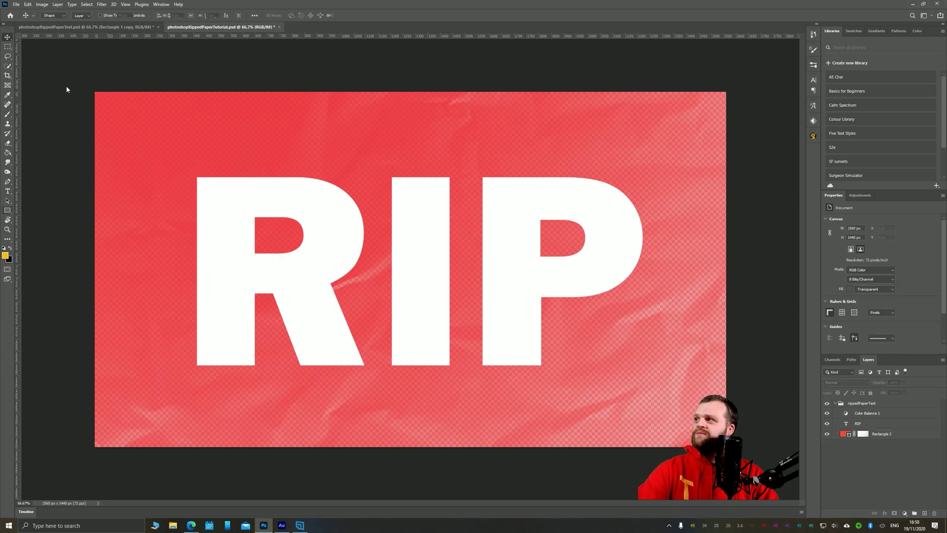
{"action": "left_click", "coordinate": [82, 16]}
{"action": "left_click", "coordinate": [43, 54]}
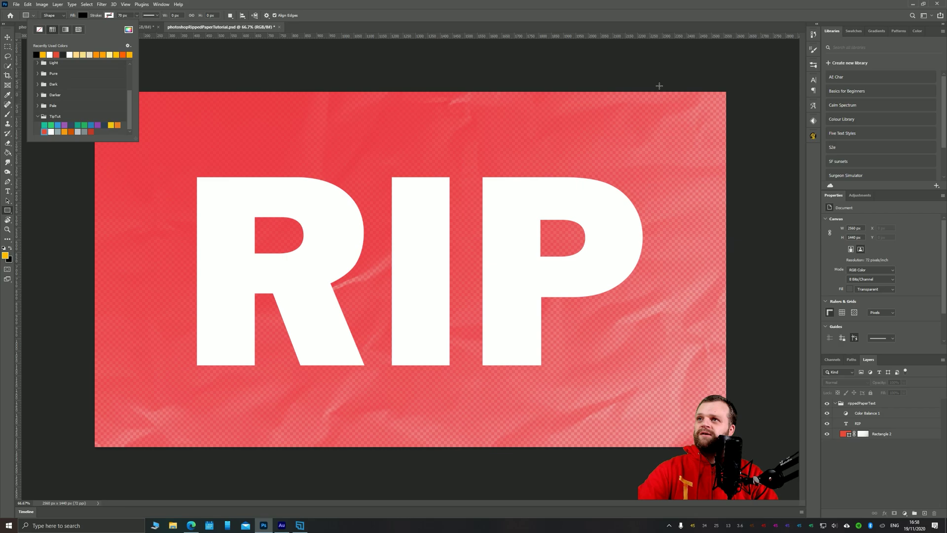
{"action": "left_click_drag", "start_coordinate": [742, 81], "coordinate": [89, 458]}
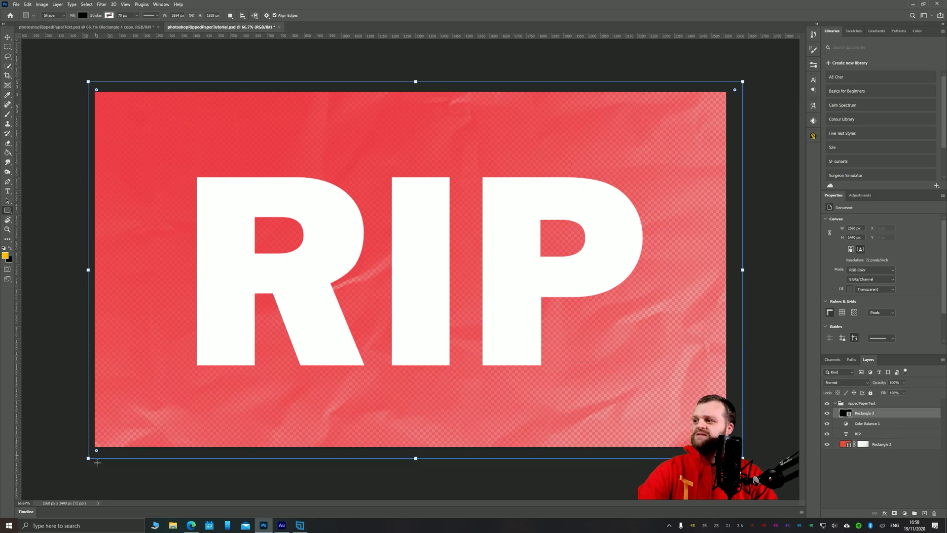
{"action": "key", "text": "ctrl+bracketleft"}
{"action": "key", "text": "ctrl+bracketleft"}
{"action": "key", "text": "ctrl+bracketleft"}
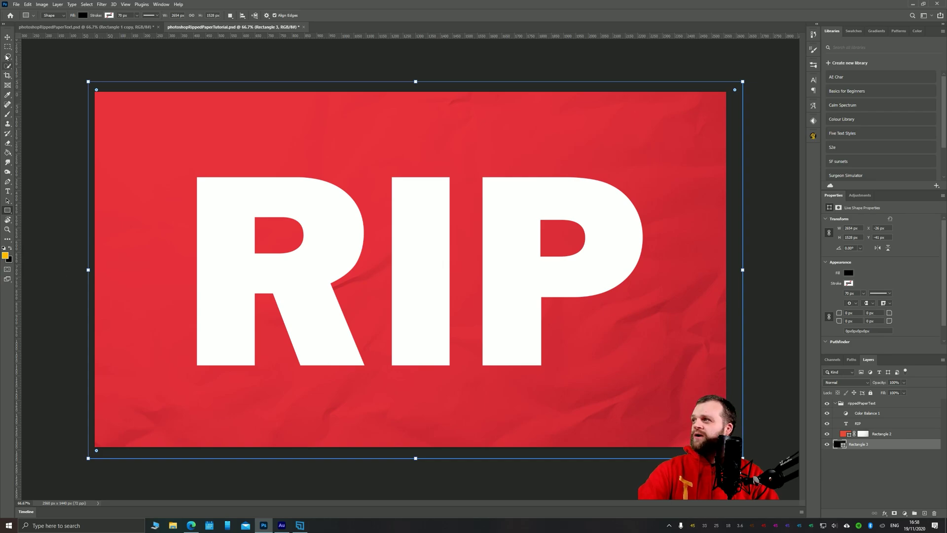
{"action": "left_click", "coordinate": [7, 37]}
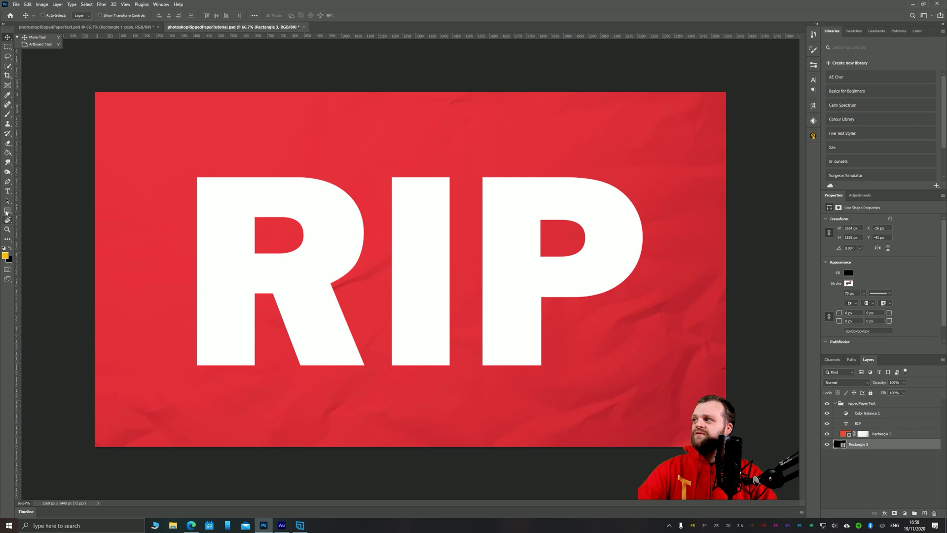
Step: Try white and orange fills on the background rectangle, then keep it black
{"action": "key", "text": "u"}
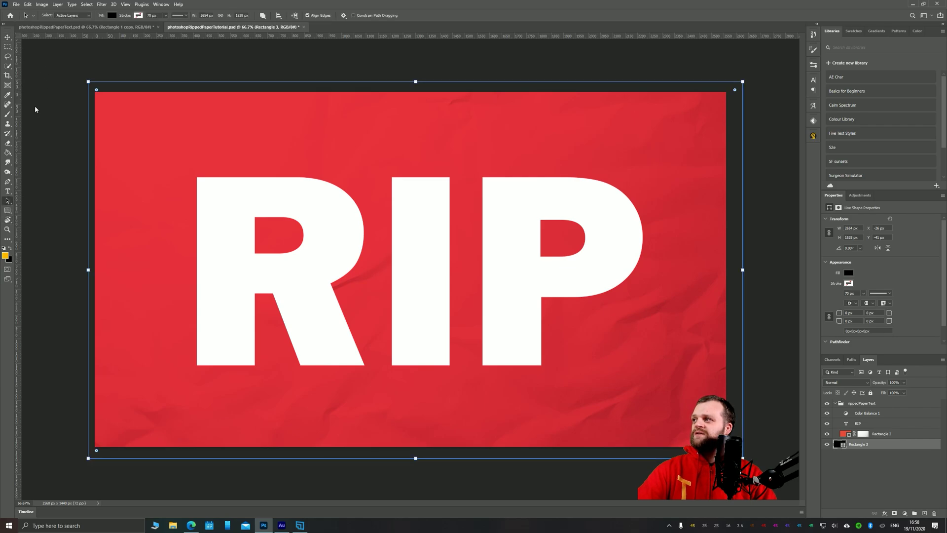
{"action": "left_click", "coordinate": [82, 16]}
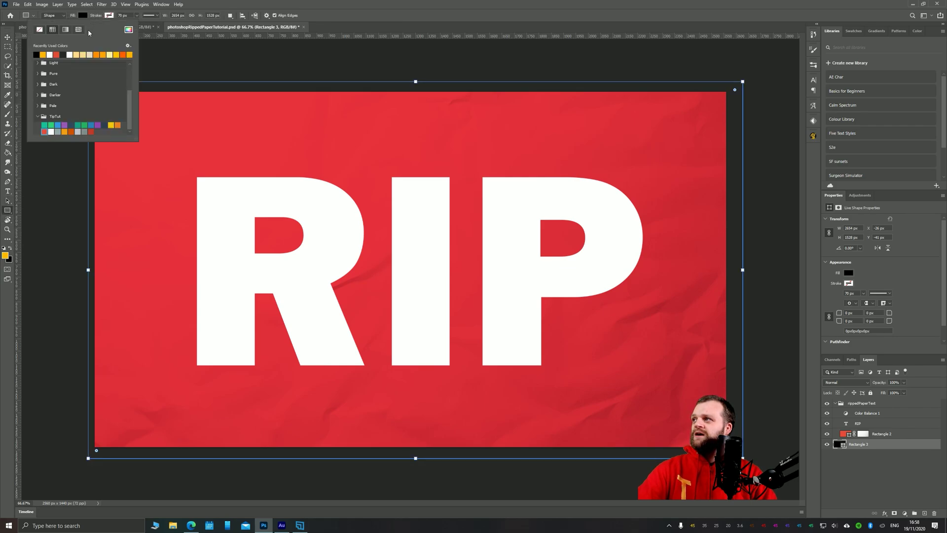
{"action": "left_click", "coordinate": [69, 54]}
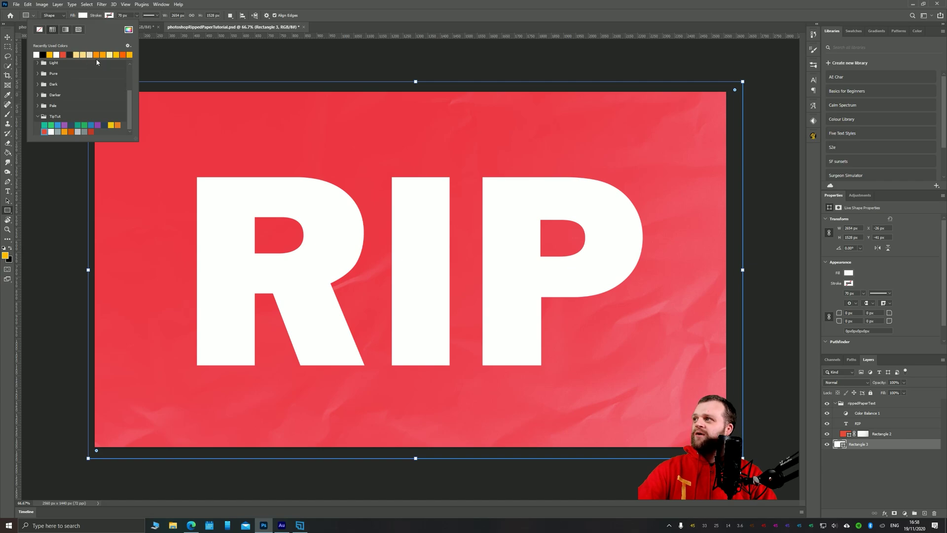
{"action": "left_click", "coordinate": [118, 53]}
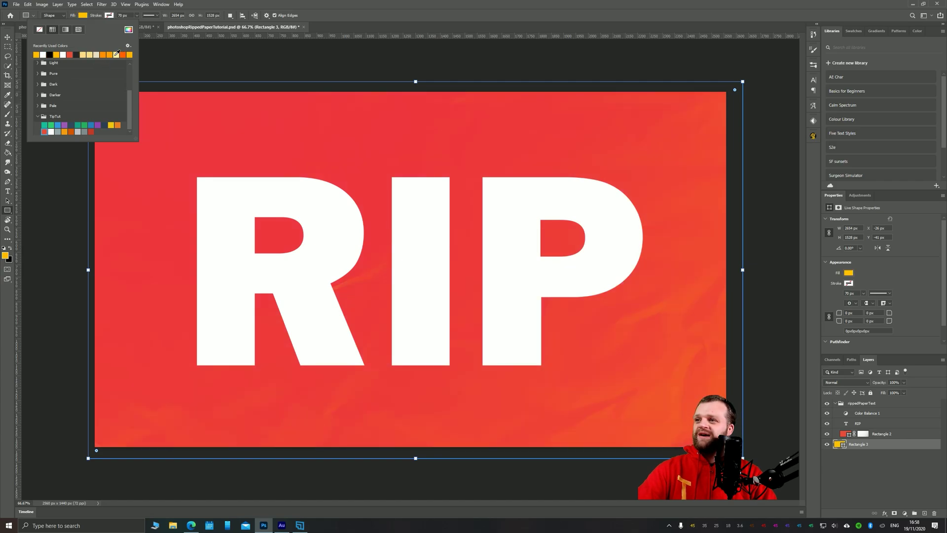
{"action": "left_click", "coordinate": [50, 54]}
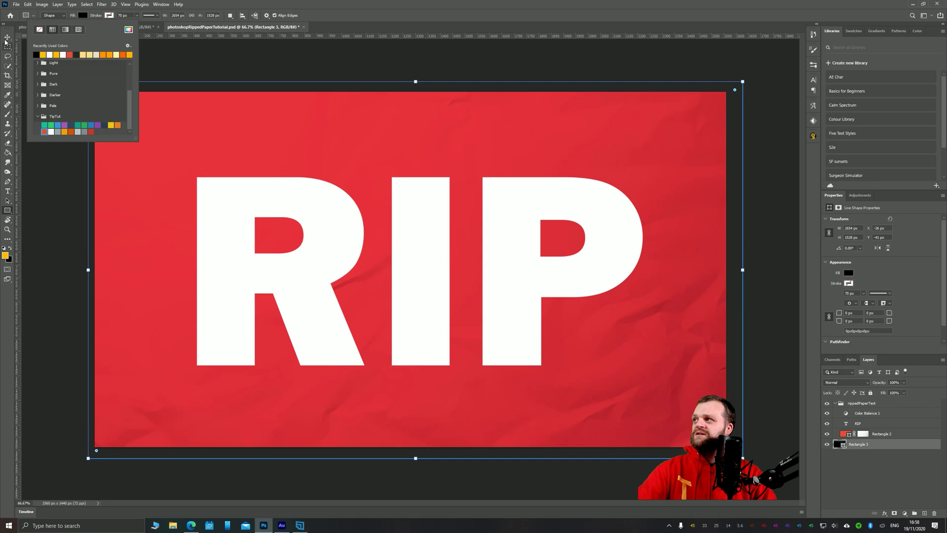
{"action": "left_click", "coordinate": [8, 37]}
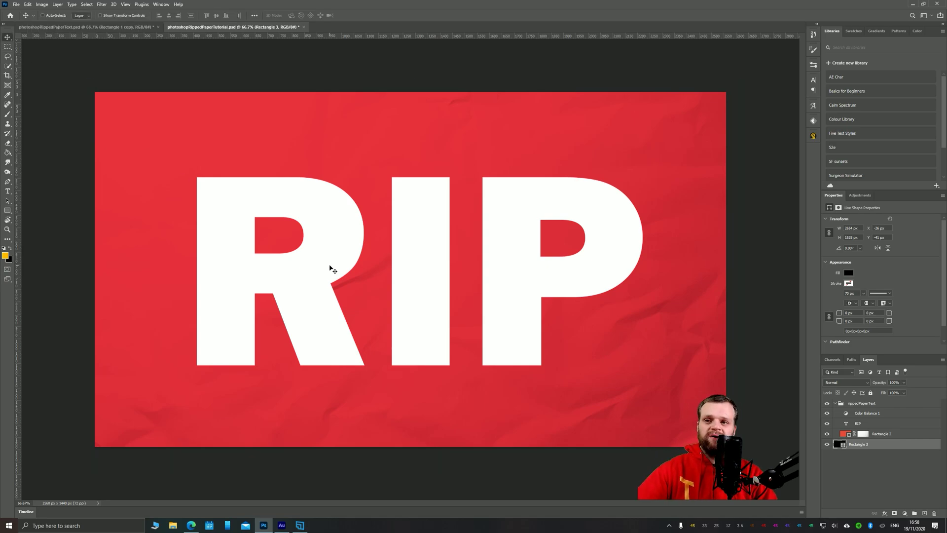
Step: Reselect the Rectangle 2 layer and switch to the Brush tool
{"action": "left_click", "coordinate": [880, 434]}
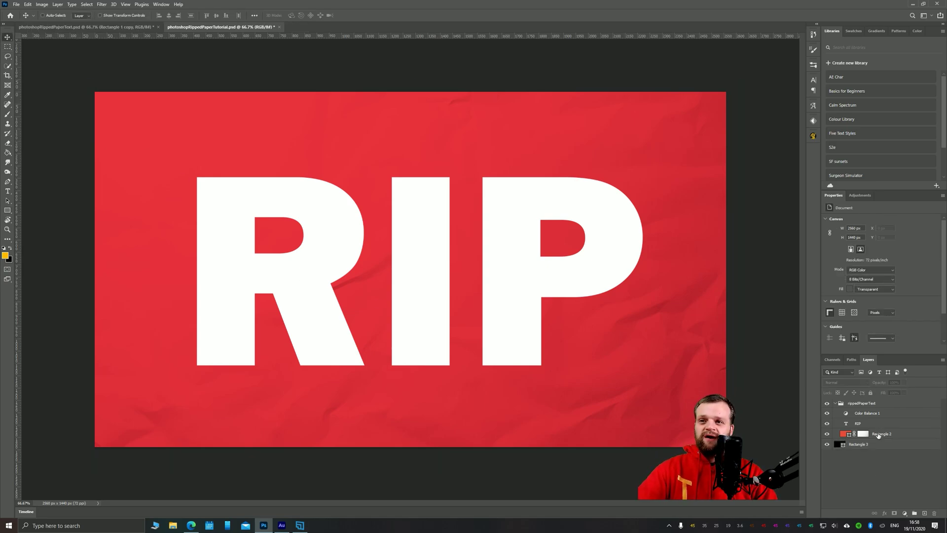
{"action": "left_click", "coordinate": [865, 455]}
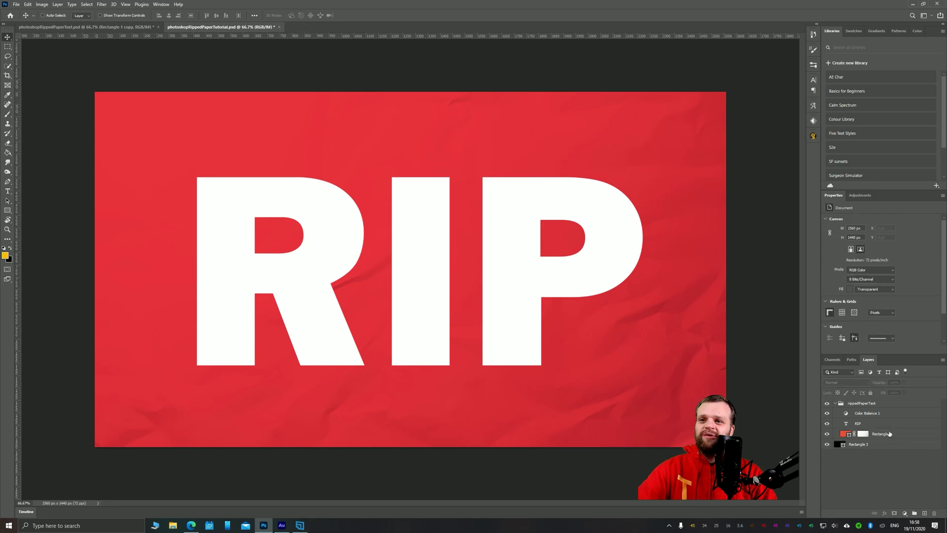
{"action": "left_click", "coordinate": [883, 434]}
{"action": "key", "text": "b"}
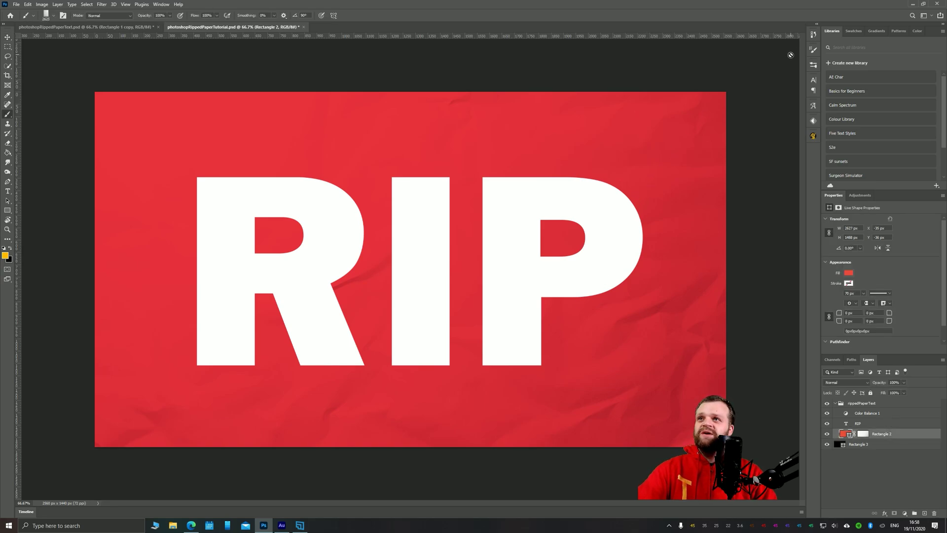
Step: Add a new empty layer above Rectangle 2 and choose the paper_Mid_Rough brush
{"action": "left_click", "coordinate": [926, 512]}
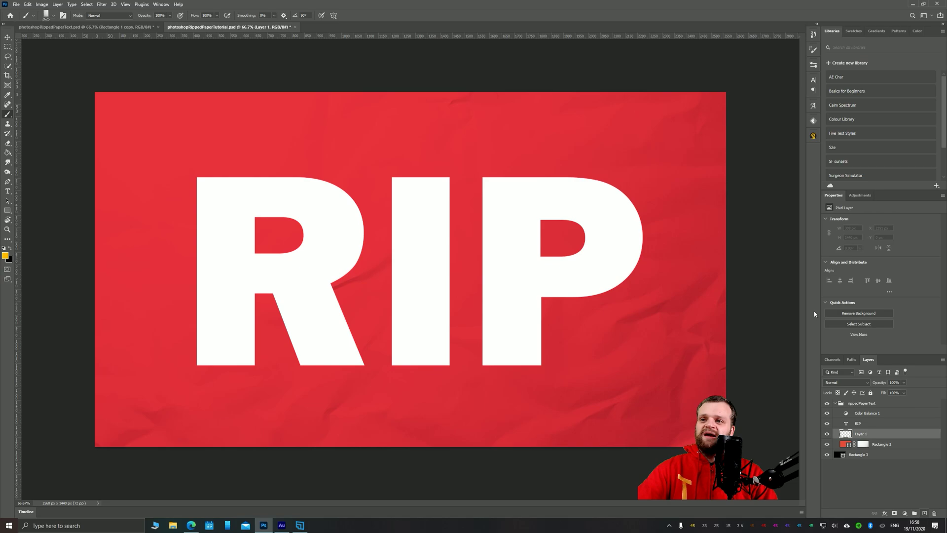
{"action": "left_click", "coordinate": [814, 64]}
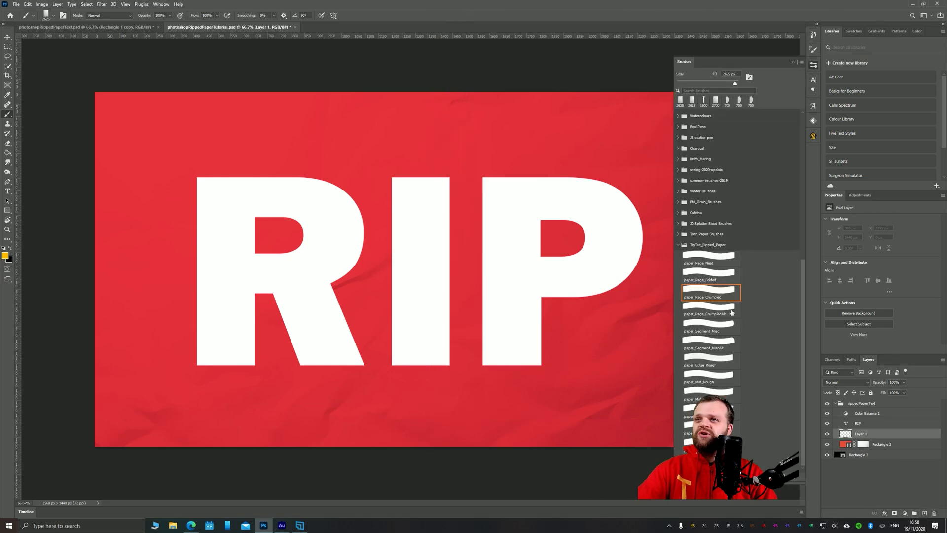
{"action": "left_click", "coordinate": [699, 378]}
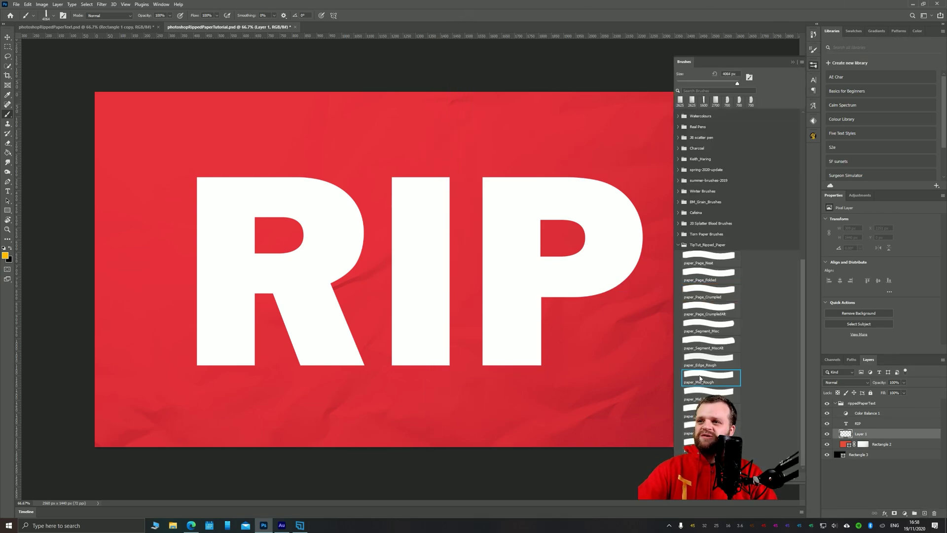
{"action": "left_click", "coordinate": [793, 63]}
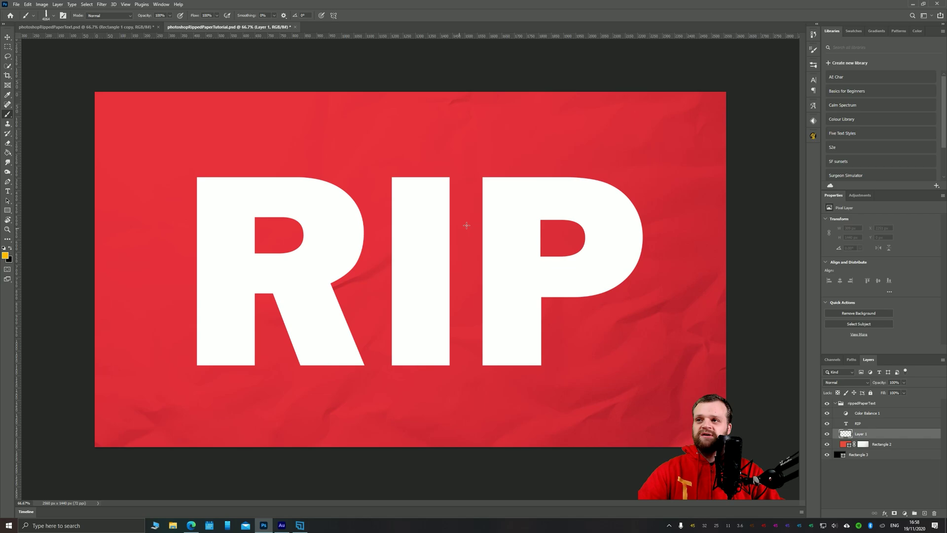
Step: Stamp an orange torn strip along the right edge at 1600 px, undoing a stray left stamp
{"action": "key", "text": "bracketleft"}
{"action": "key", "text": "bracketleft"}
{"action": "key", "text": "bracketleft"}
{"action": "key", "text": "bracketleft"}
{"action": "key", "text": "bracketleft"}
{"action": "key", "text": "bracketleft"}
{"action": "key", "text": "bracketleft"}
{"action": "key", "text": "bracketleft"}
{"action": "key", "text": "bracketleft"}
{"action": "key", "text": "bracketleft"}
{"action": "key", "text": "bracketleft"}
{"action": "key", "text": "bracketleft"}
{"action": "key", "text": "bracketleft"}
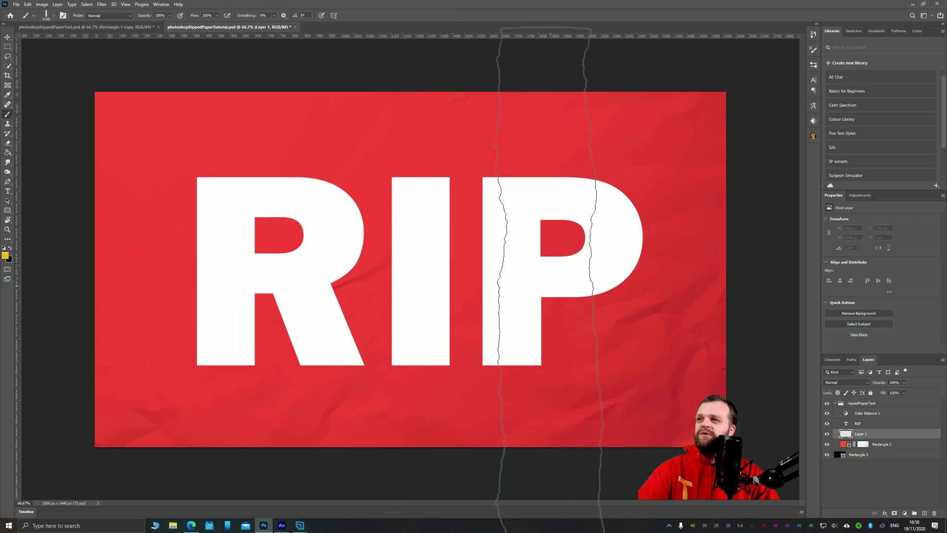
{"action": "key", "text": "bracketleft"}
{"action": "key", "text": "bracketleft"}
{"action": "key", "text": "bracketleft"}
{"action": "key", "text": "bracketleft"}
{"action": "key", "text": "bracketleft"}
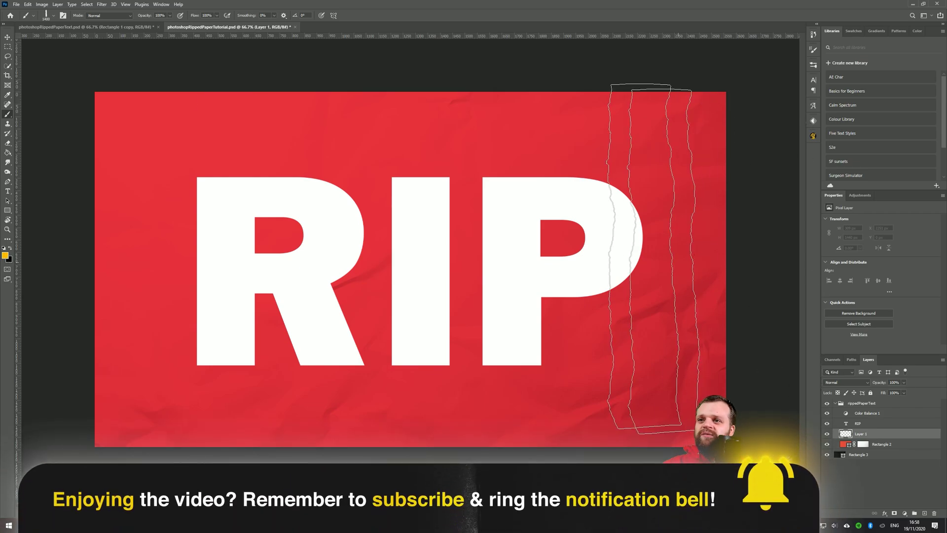
{"action": "key", "text": "bracketright"}
{"action": "key", "text": "bracketright"}
{"action": "key", "text": "bracketright"}
{"action": "key", "text": "bracketright"}
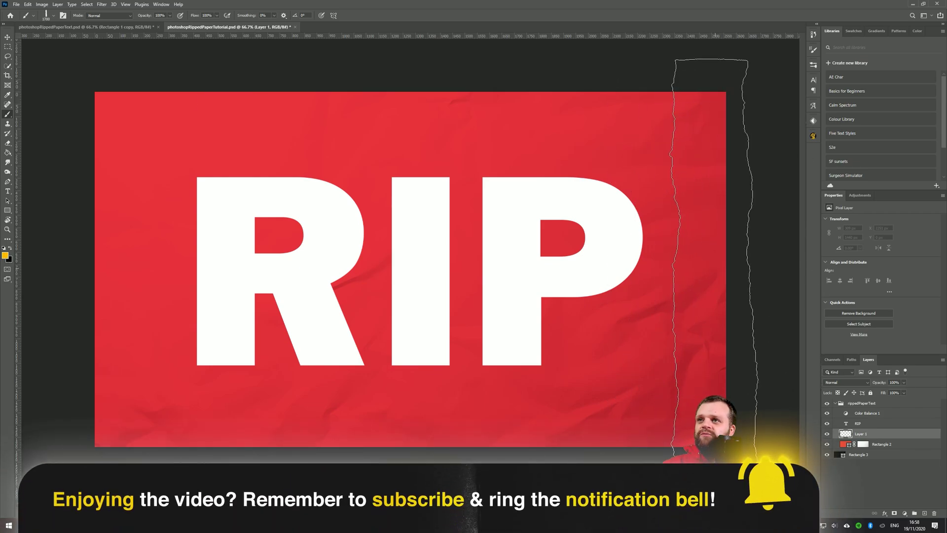
{"action": "left_click", "coordinate": [703, 269]}
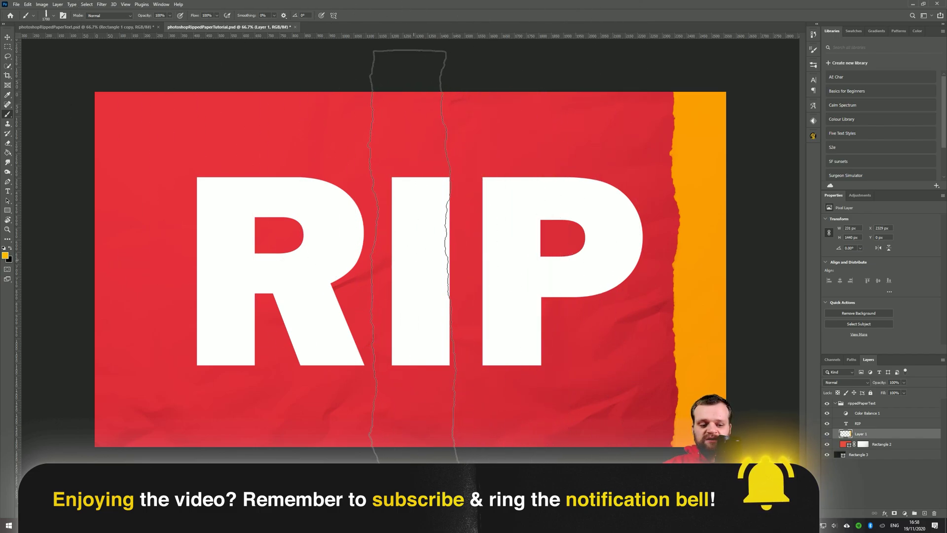
{"action": "key", "text": "bracketleft"}
{"action": "key", "text": "bracketleft"}
{"action": "key", "text": "bracketleft"}
{"action": "key", "text": "bracketleft"}
{"action": "left_click", "coordinate": [150, 277]}
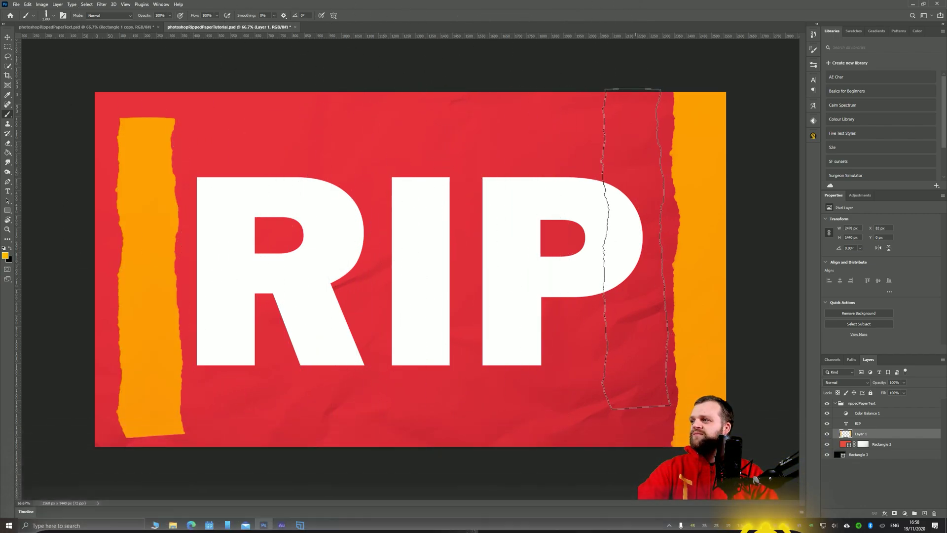
{"action": "key", "text": "ctrl+z"}
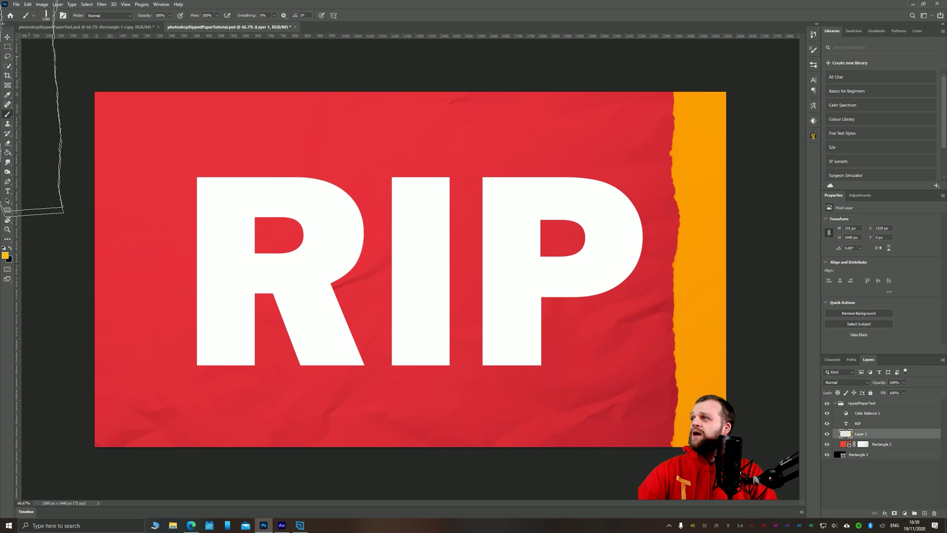
{"action": "left_click", "coordinate": [7, 37]}
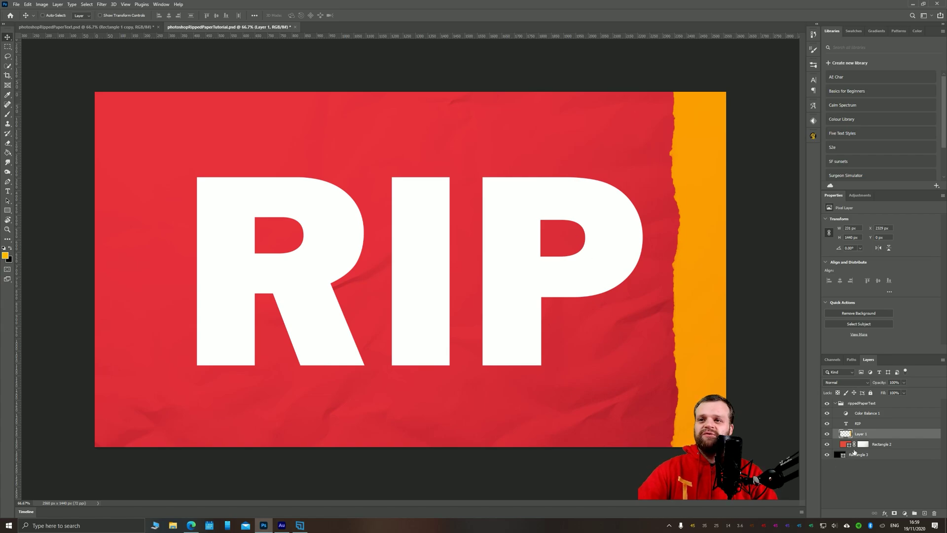
Step: Copy Rectangle 2's mask onto Layer 1 and offset it to shift the paper texture
{"action": "left_click_drag", "start_coordinate": [863, 444], "coordinate": [863, 434]}
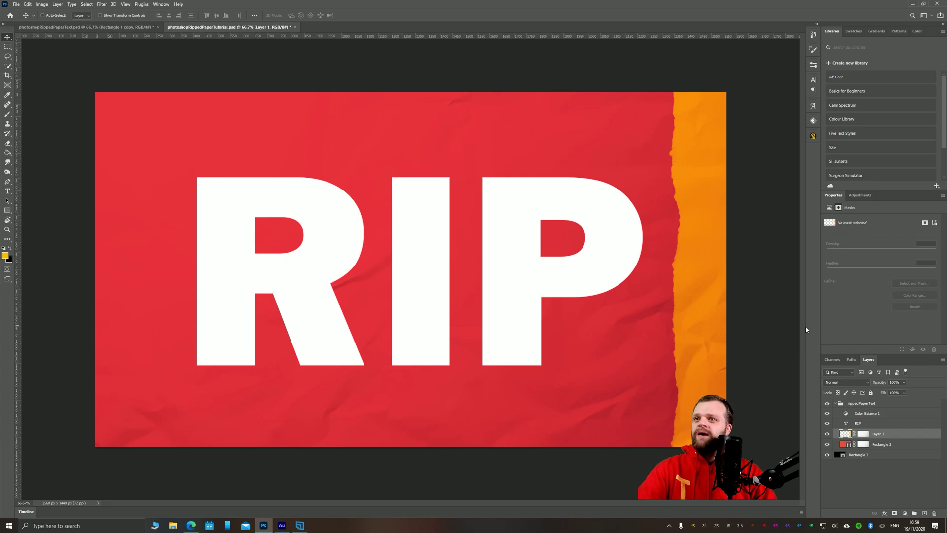
{"action": "left_click", "coordinate": [855, 436]}
{"action": "left_click", "coordinate": [863, 434]}
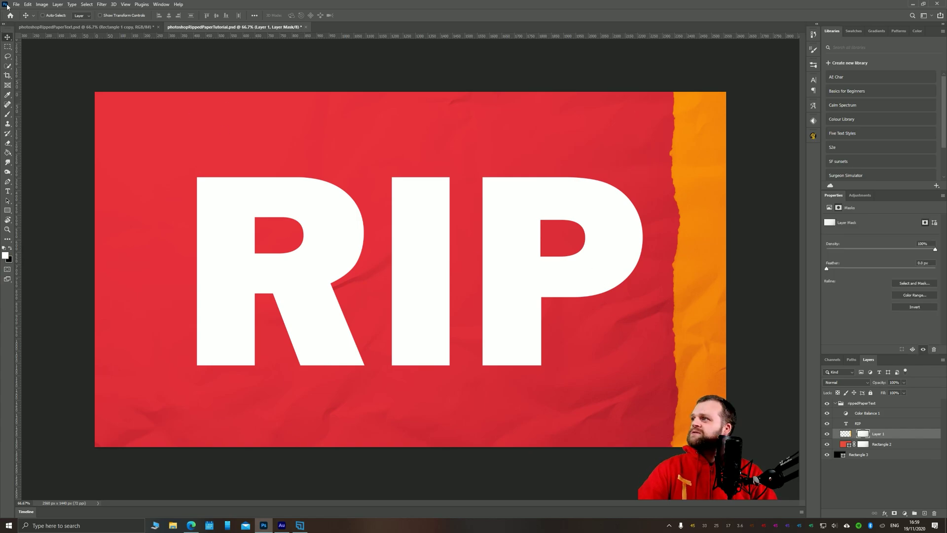
{"action": "left_click_drag", "start_coordinate": [649, 249], "coordinate": [672, 330]}
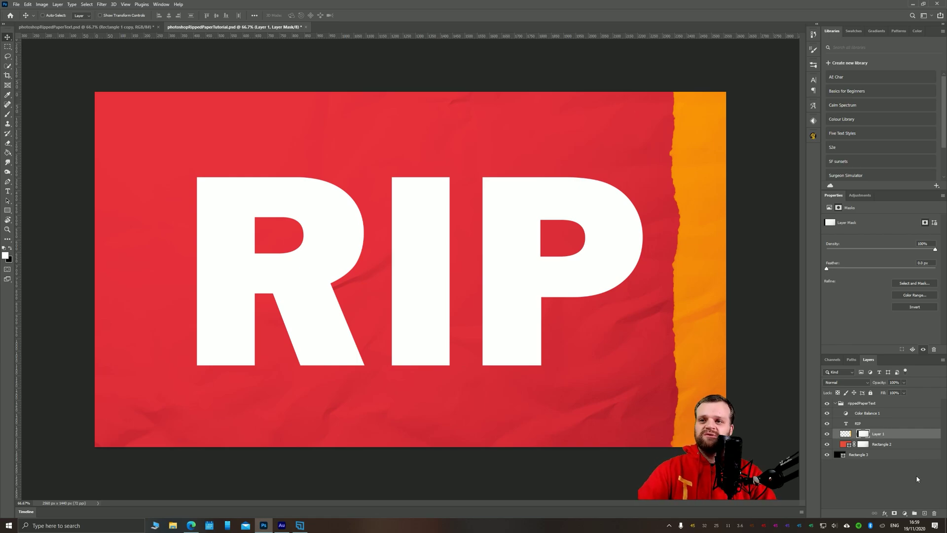
{"action": "left_click", "coordinate": [878, 502]}
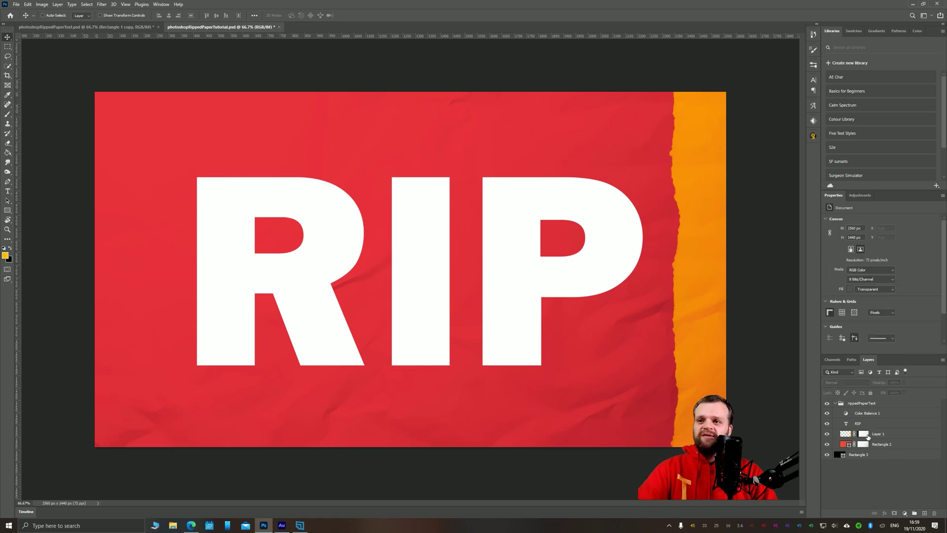
Step: Add a Multiply drop shadow to Layer 1 at about 61°, 3 px size and roughly 32% opacity
{"action": "left_click", "coordinate": [878, 435]}
{"action": "left_click", "coordinate": [884, 513]}
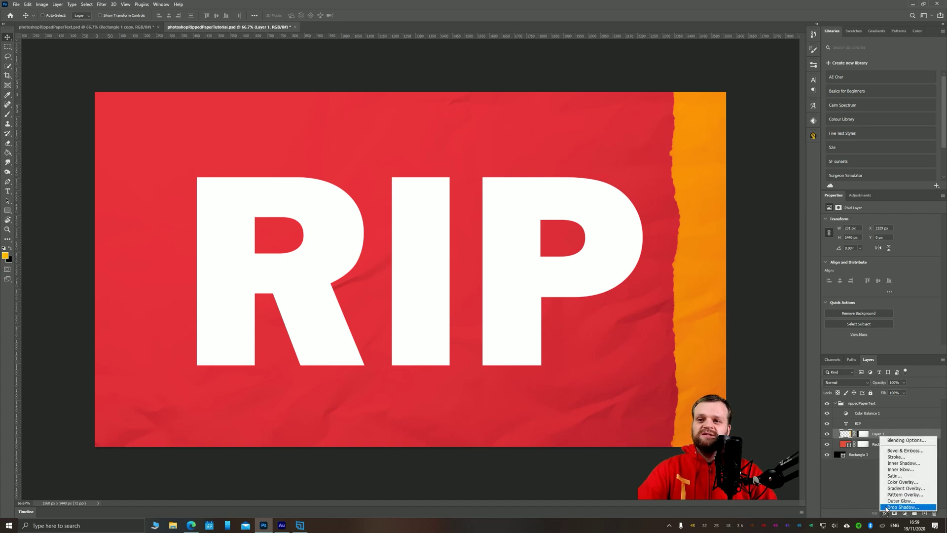
{"action": "left_click", "coordinate": [888, 507]}
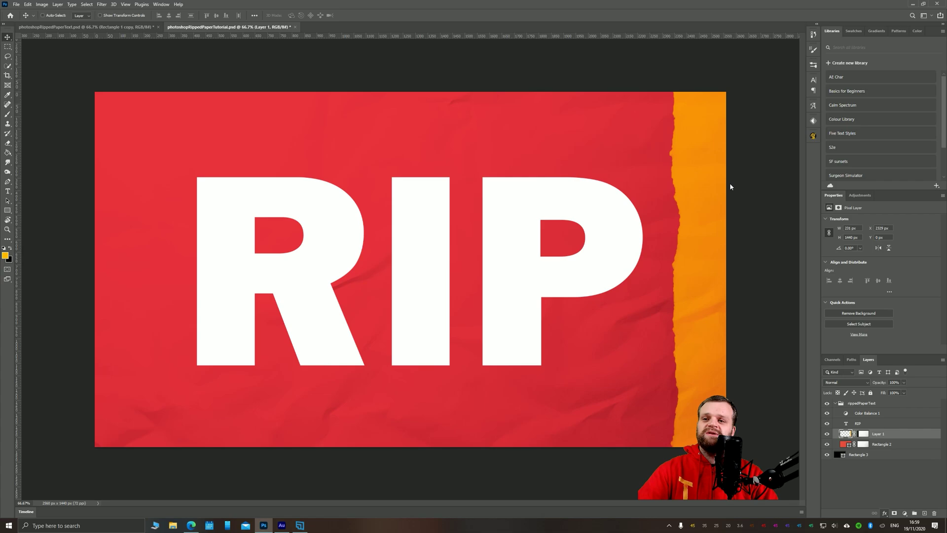
{"action": "left_click_drag", "start_coordinate": [772, 9], "coordinate": [361, 115]}
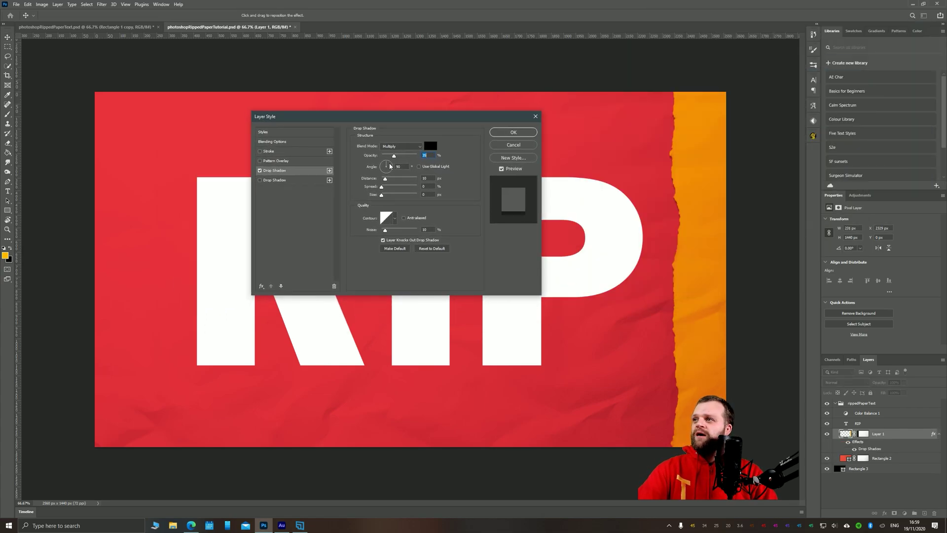
{"action": "left_click_drag", "start_coordinate": [395, 166], "coordinate": [400, 146]}
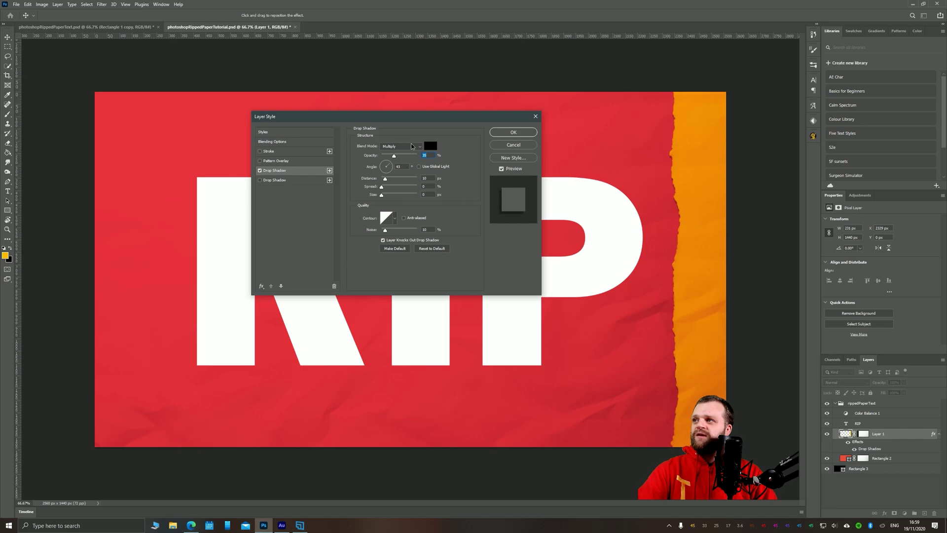
{"action": "key", "text": "Tab"}
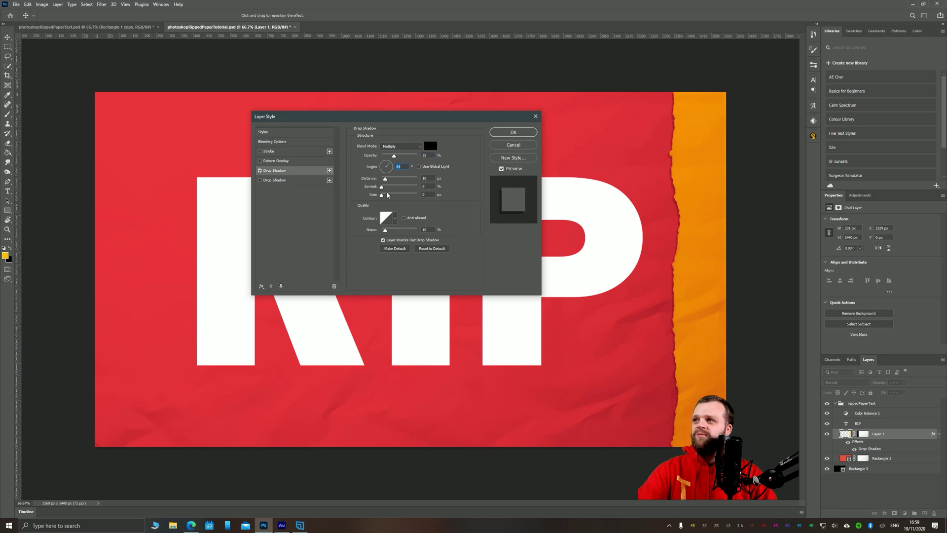
{"action": "left_click_drag", "start_coordinate": [385, 197], "coordinate": [393, 195]}
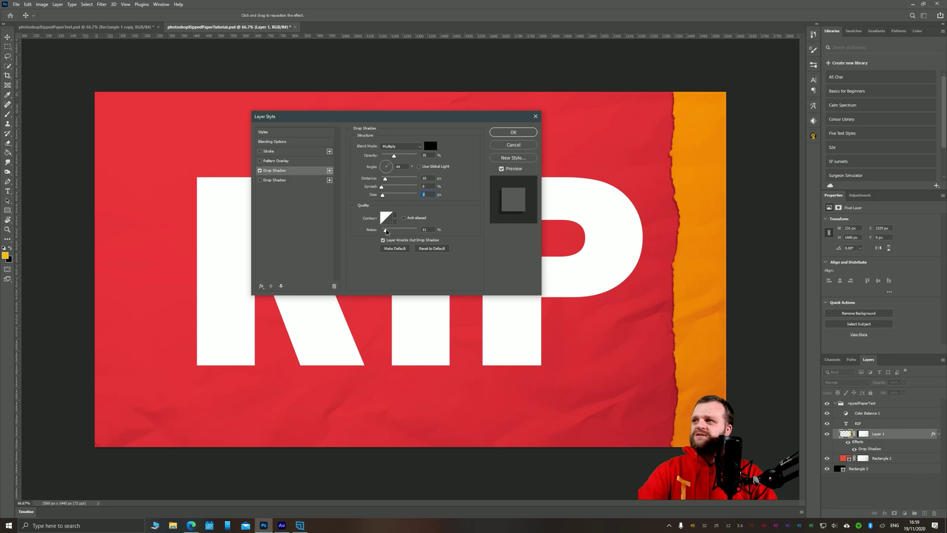
{"action": "left_click", "coordinate": [386, 230]}
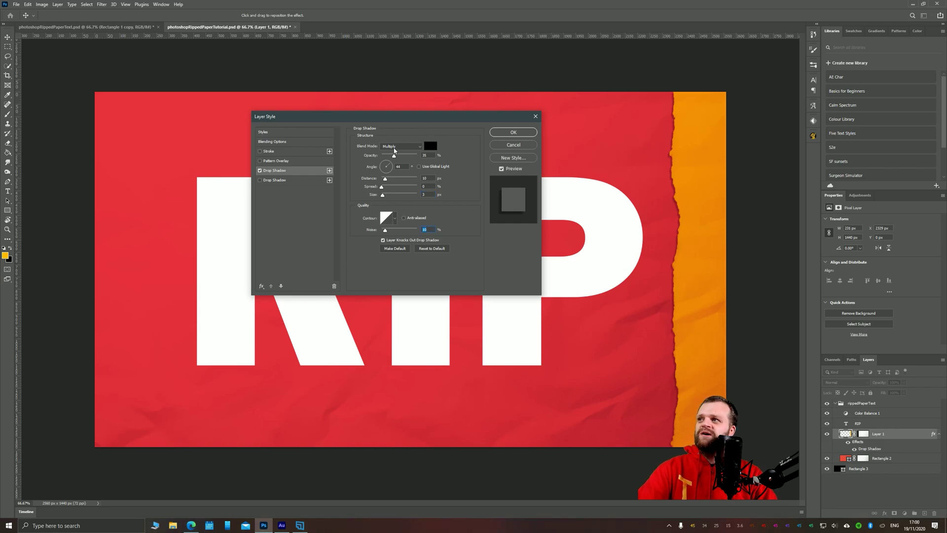
{"action": "left_click_drag", "start_coordinate": [395, 157], "coordinate": [417, 143]}
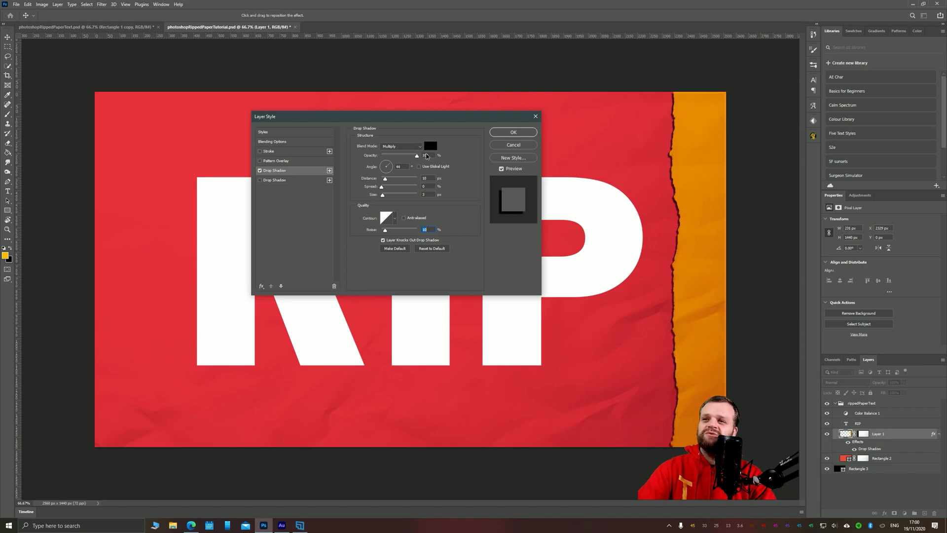
{"action": "left_click_drag", "start_coordinate": [417, 156], "coordinate": [395, 160]}
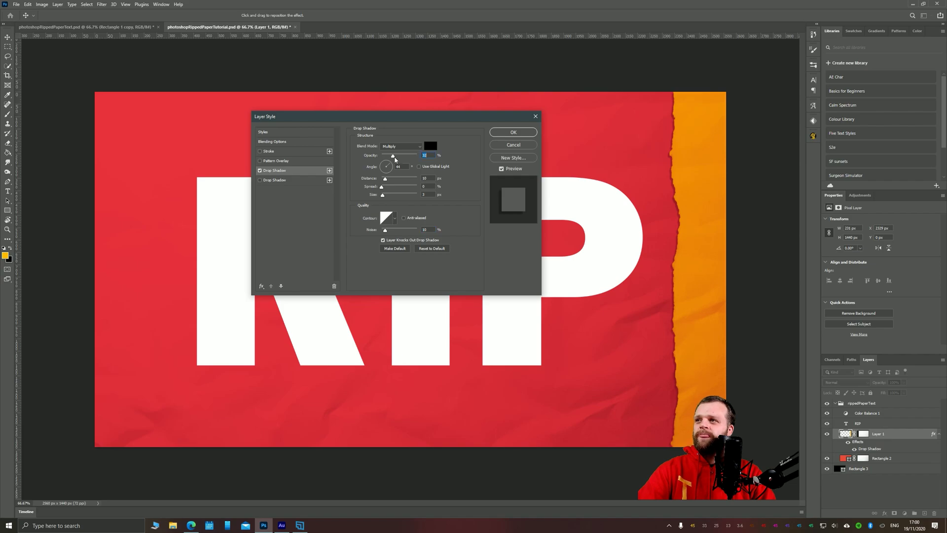
{"action": "left_click", "coordinate": [506, 133]}
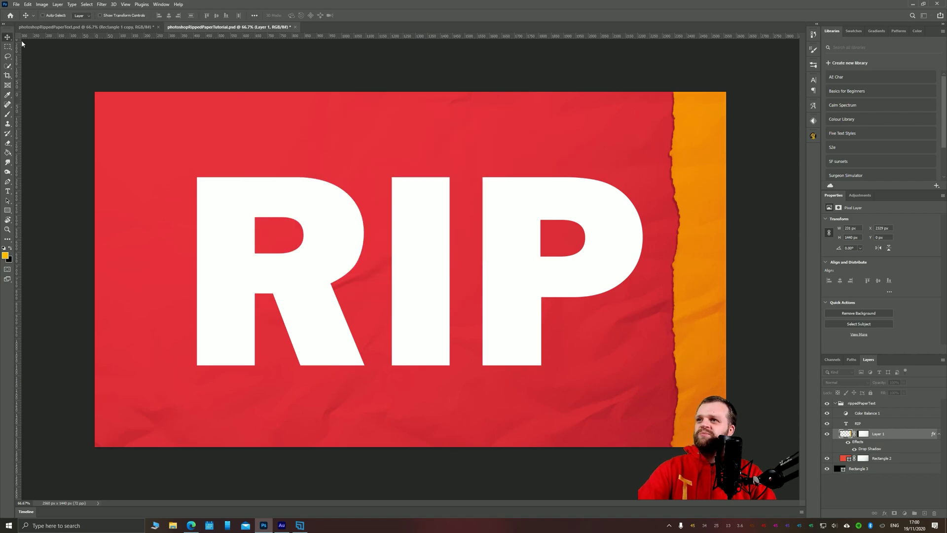
Step: Delete Layer 1's layer mask
{"action": "left_click", "coordinate": [863, 434]}
{"action": "right_click", "coordinate": [861, 434]}
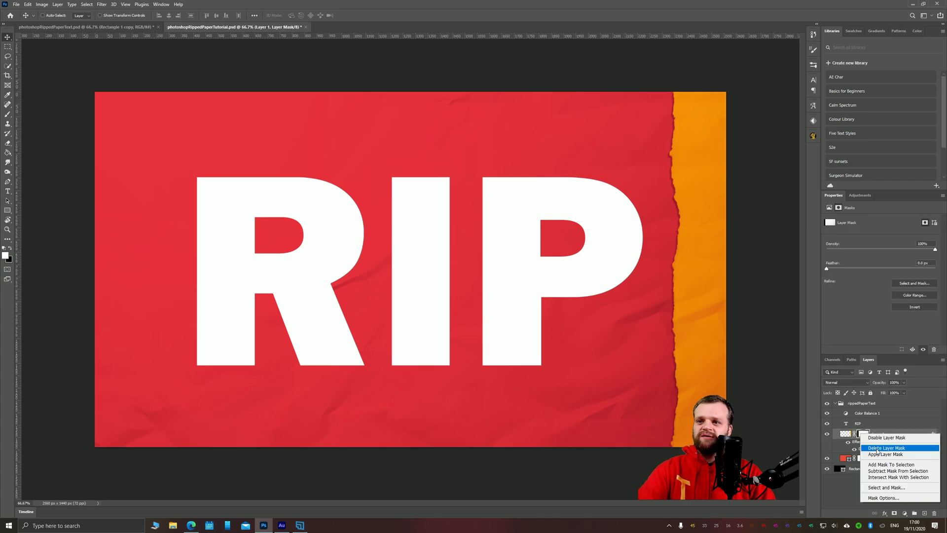
{"action": "left_click", "coordinate": [873, 439]}
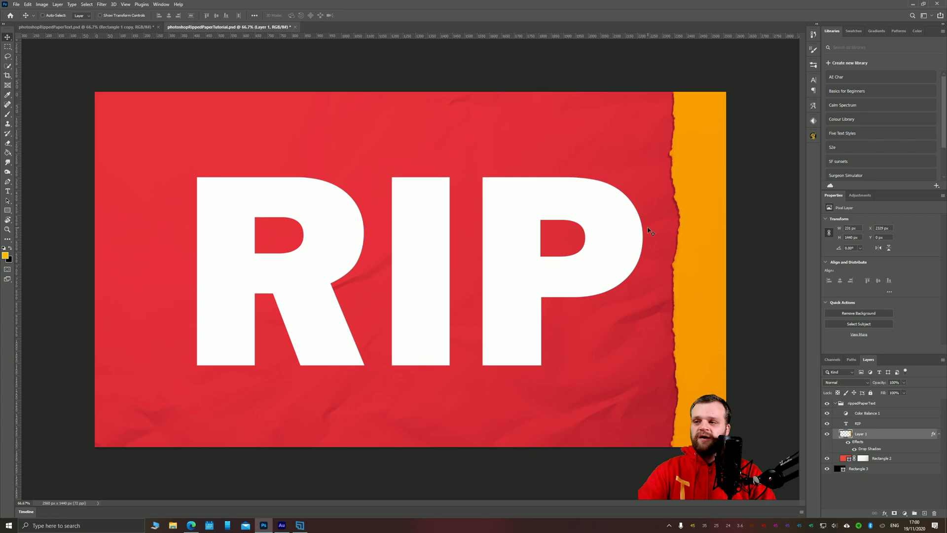
Step: With a TipTut_Ripped_Paper brush at 1600 px, stamp a torn orange strip along the left edge
{"action": "key", "text": "b"}
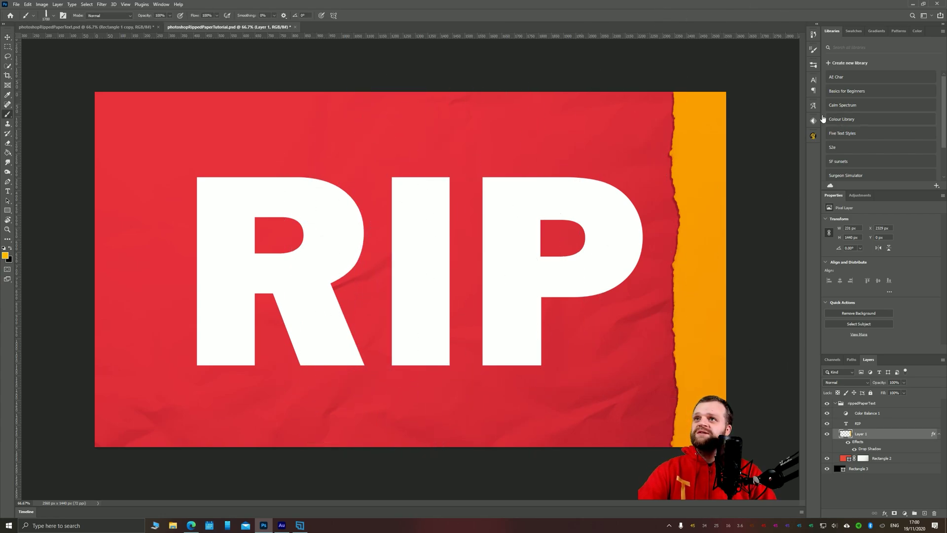
{"action": "left_click", "coordinate": [813, 64]}
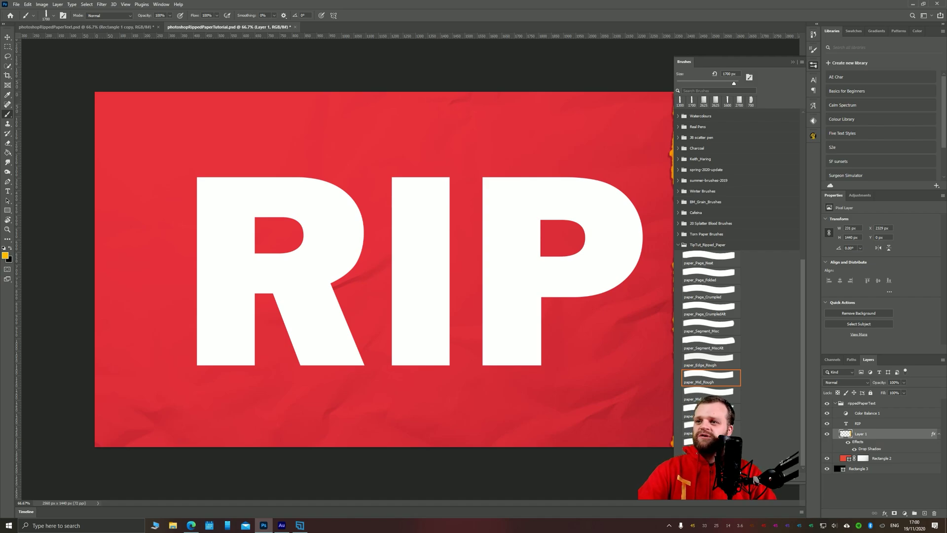
{"action": "left_click", "coordinate": [708, 441]}
{"action": "left_click", "coordinate": [367, 208]}
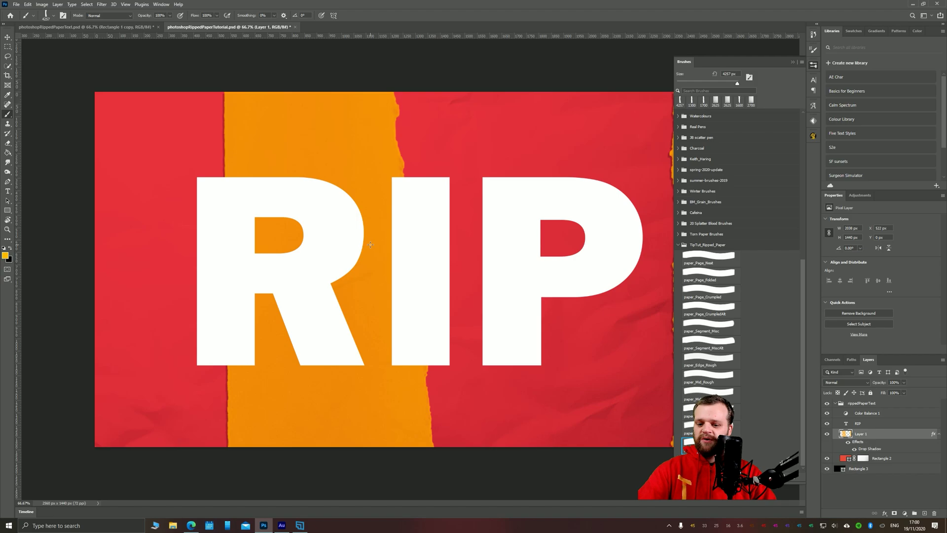
{"action": "key", "text": "ctrl+z"}
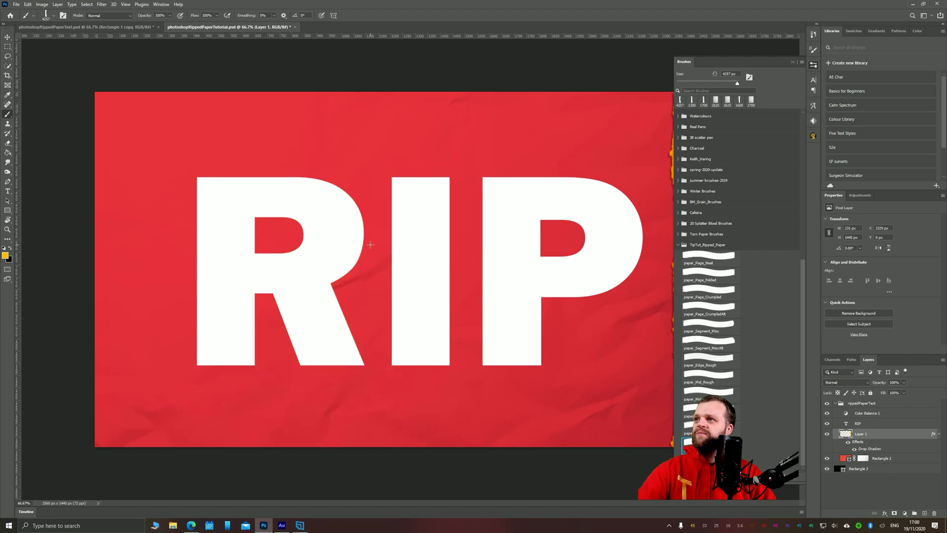
{"action": "left_click", "coordinate": [793, 62]}
{"action": "key", "text": "bracketleft"}
{"action": "key", "text": "bracketleft"}
{"action": "key", "text": "bracketleft"}
{"action": "key", "text": "bracketleft"}
{"action": "key", "text": "bracketleft"}
{"action": "key", "text": "bracketleft"}
{"action": "key", "text": "bracketleft"}
{"action": "key", "text": "bracketleft"}
{"action": "key", "text": "bracketleft"}
{"action": "key", "text": "bracketleft"}
{"action": "key", "text": "bracketleft"}
{"action": "key", "text": "bracketleft"}
{"action": "key", "text": "bracketleft"}
{"action": "key", "text": "bracketleft"}
{"action": "key", "text": "bracketleft"}
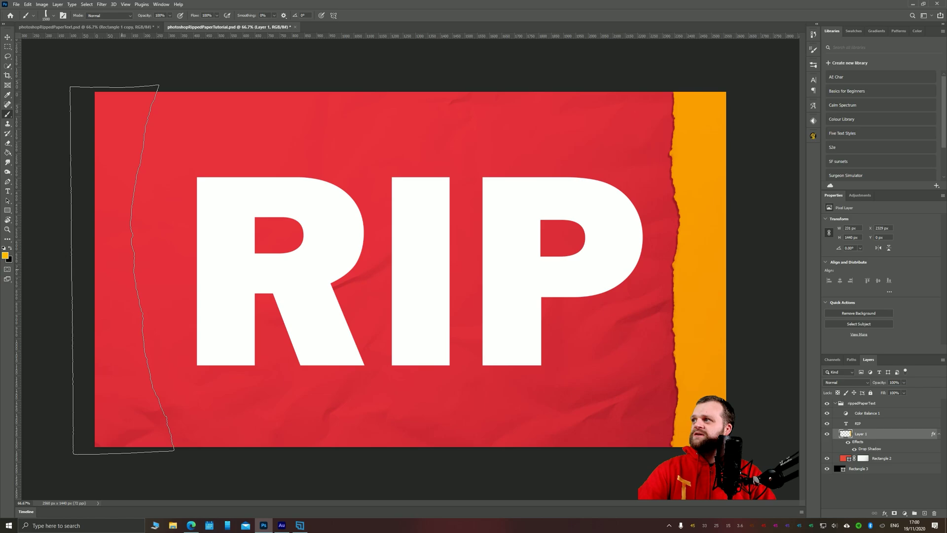
{"action": "left_click", "coordinate": [123, 273]}
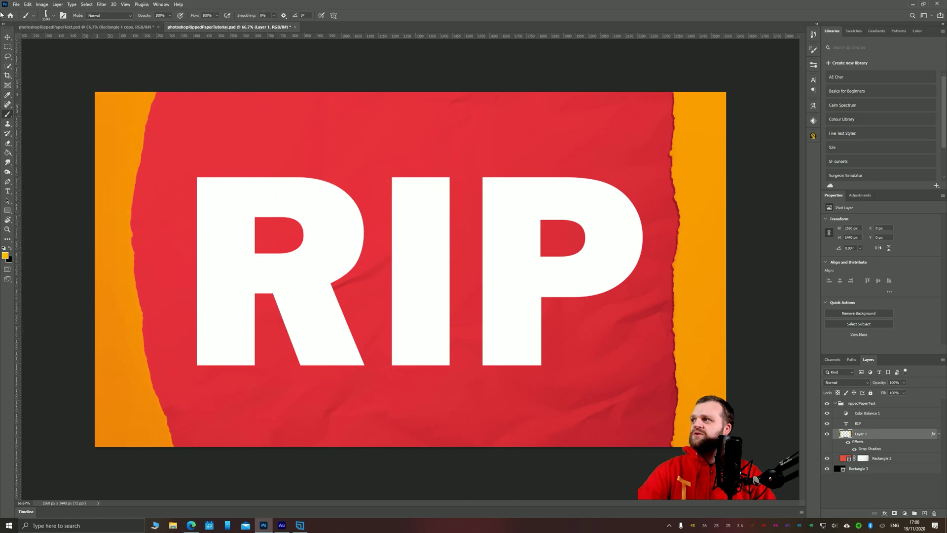
{"action": "key", "text": "v"}
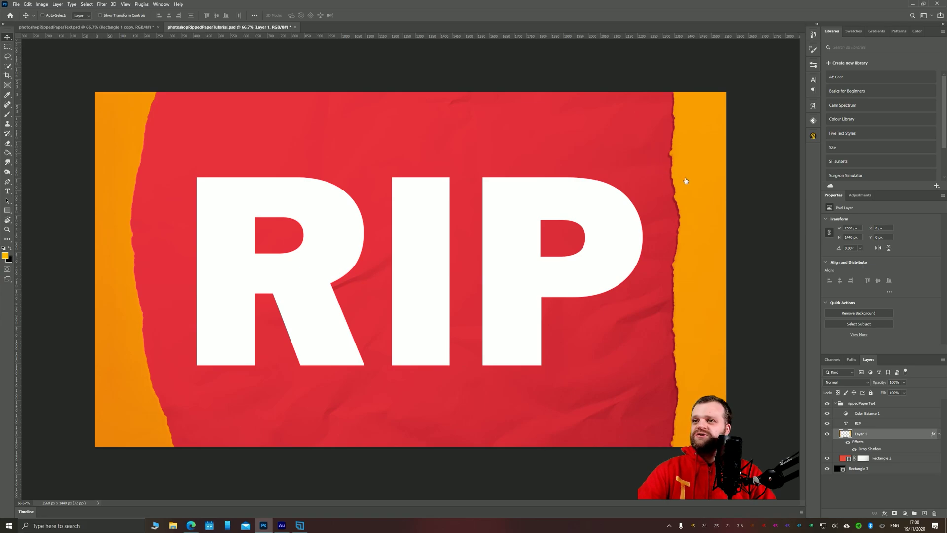
Step: Reposition Layer 1's drop shadow just beside the torn edges with a 13 px distance
{"action": "double_click", "coordinate": [866, 450]}
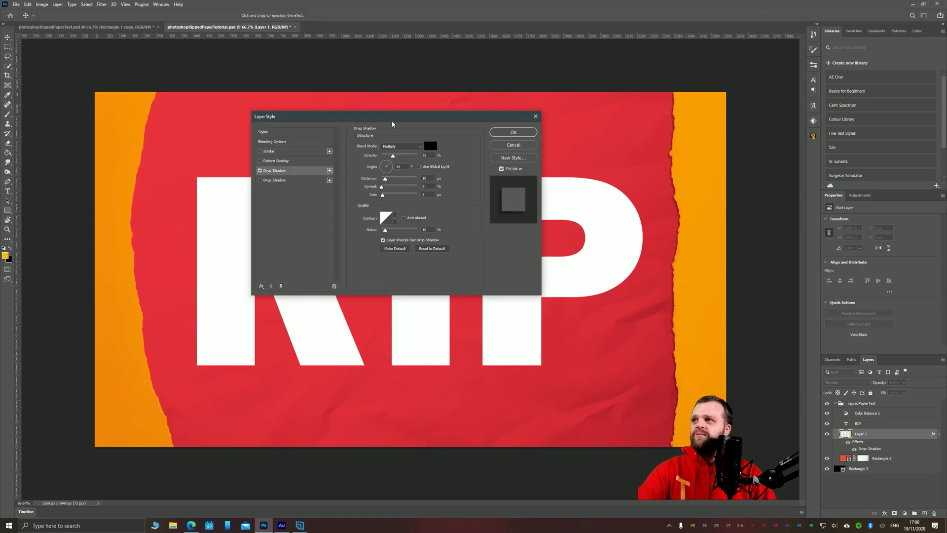
{"action": "left_click_drag", "start_coordinate": [303, 114], "coordinate": [635, 80]}
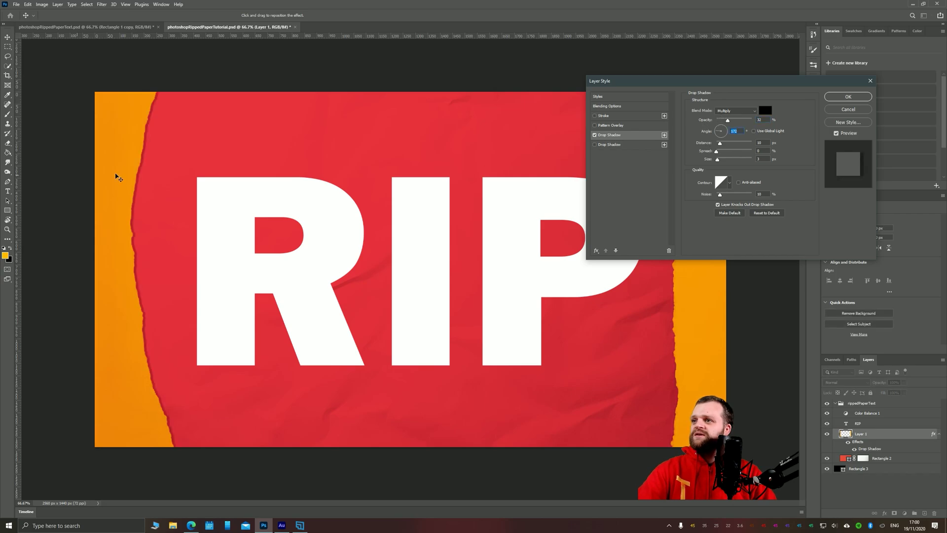
{"action": "left_click_drag", "start_coordinate": [118, 179], "coordinate": [162, 320]}
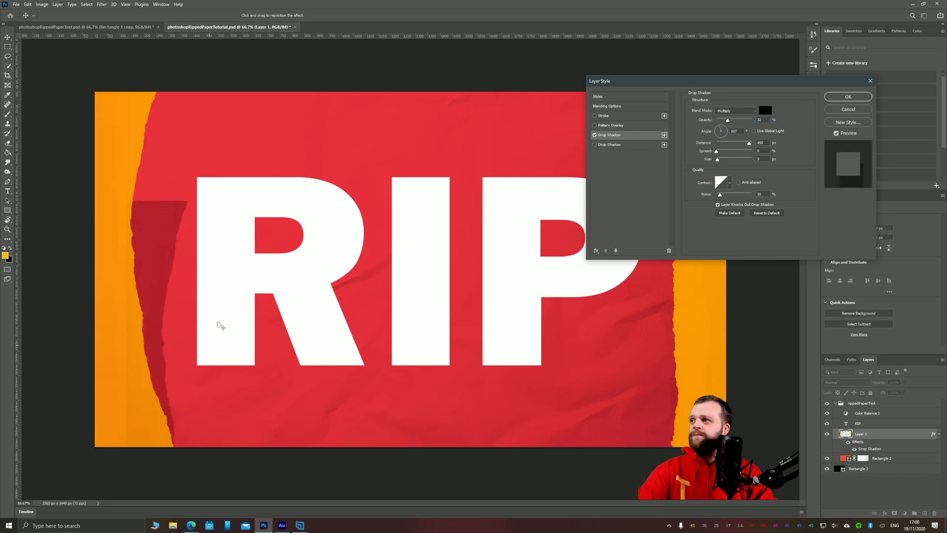
{"action": "left_click_drag", "start_coordinate": [220, 325], "coordinate": [177, 242]}
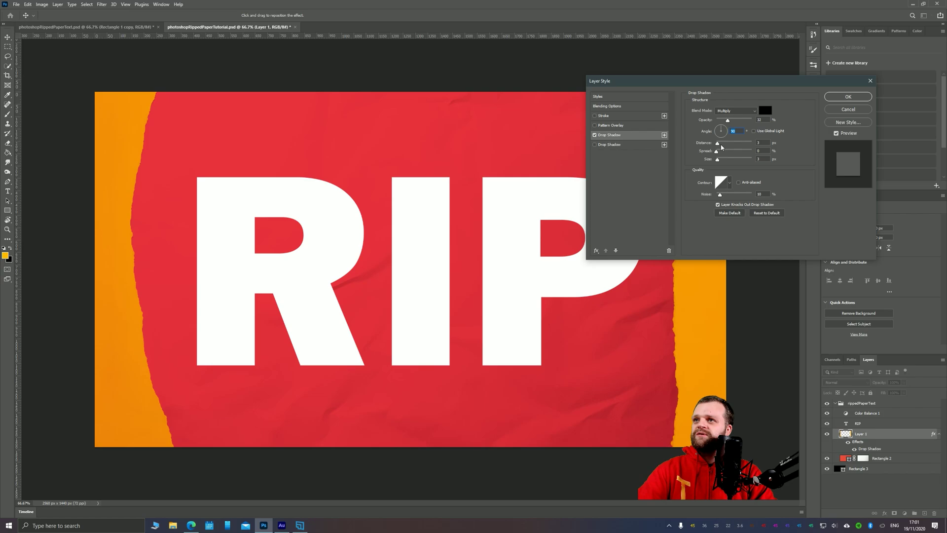
{"action": "left_click_drag", "start_coordinate": [718, 143], "coordinate": [723, 144]}
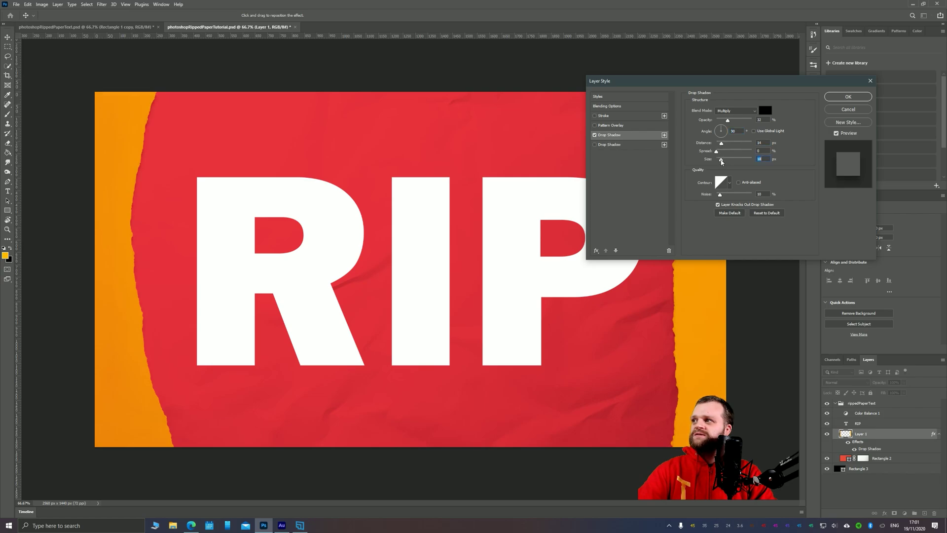
{"action": "left_click", "coordinate": [857, 97]}
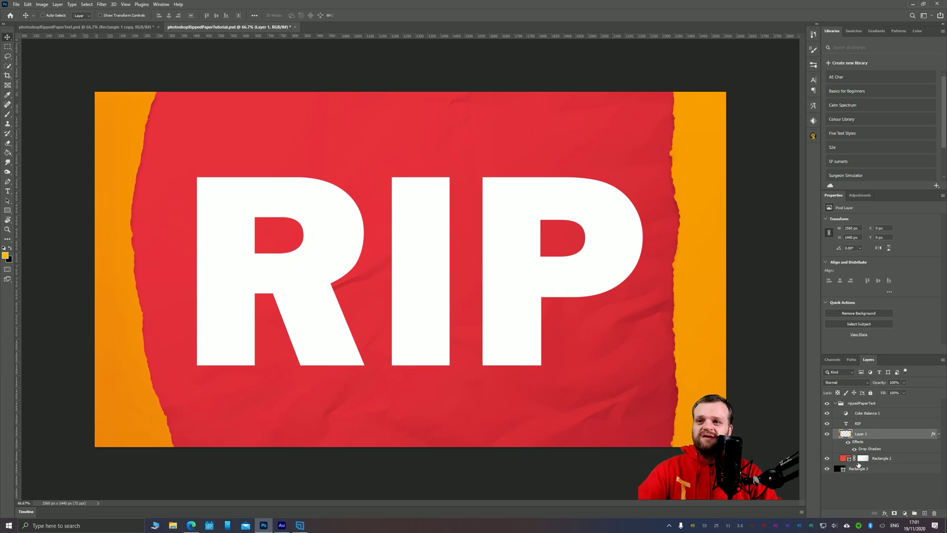
Step: Move the crumpled-paper mask from Rectangle 2 onto Layer 1, then back to Rectangle 2
{"action": "left_click_drag", "start_coordinate": [862, 458], "coordinate": [862, 434]}
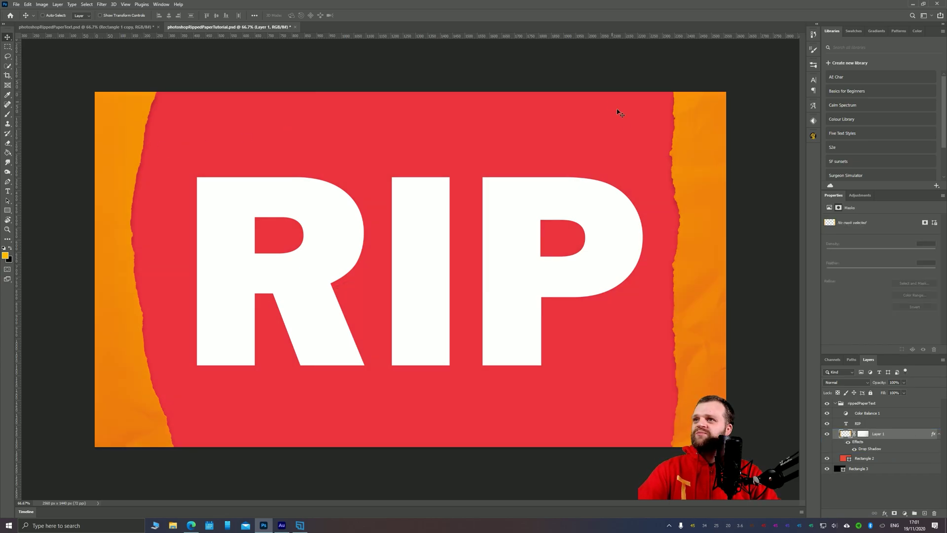
{"action": "mouse_move", "coordinate": [862, 434]}
{"action": "left_mouse_down"}
{"action": "mouse_move", "coordinate": [862, 459]}
{"action": "mouse_move", "coordinate": [862, 436]}
{"action": "left_mouse_up"}
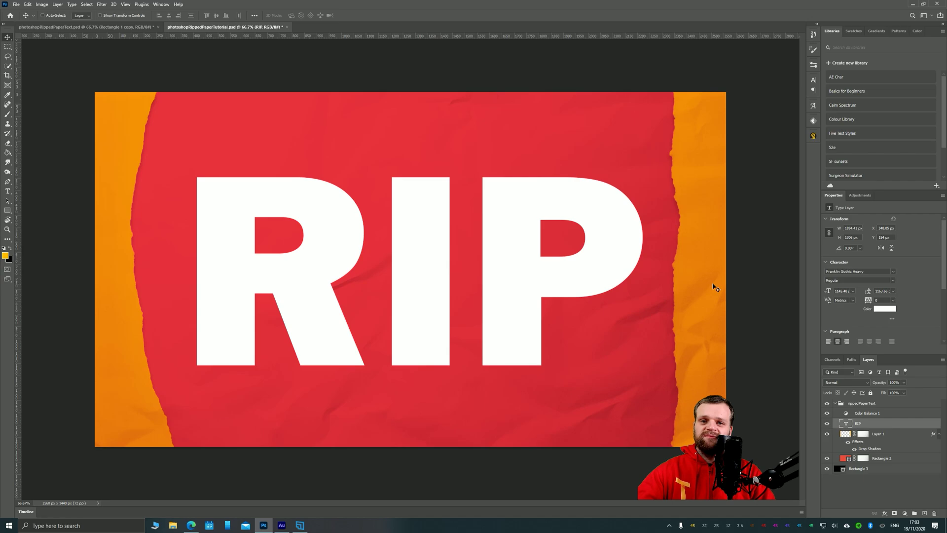
Step: Add a new layer above RIP and set the brush colour to white sampled from the P
{"action": "left_click", "coordinate": [924, 512]}
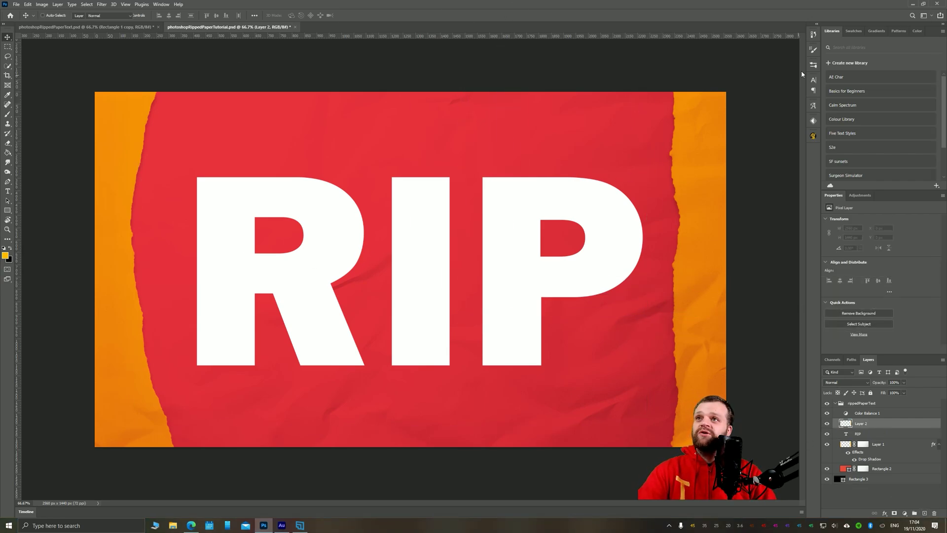
{"action": "key", "text": "b"}
{"action": "left_click", "coordinate": [813, 65]}
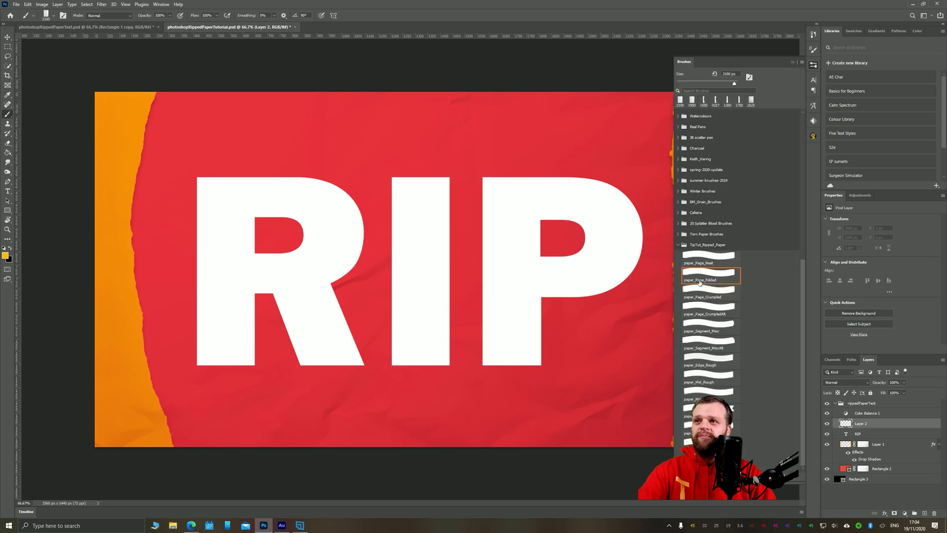
{"action": "left_click", "coordinate": [793, 62]}
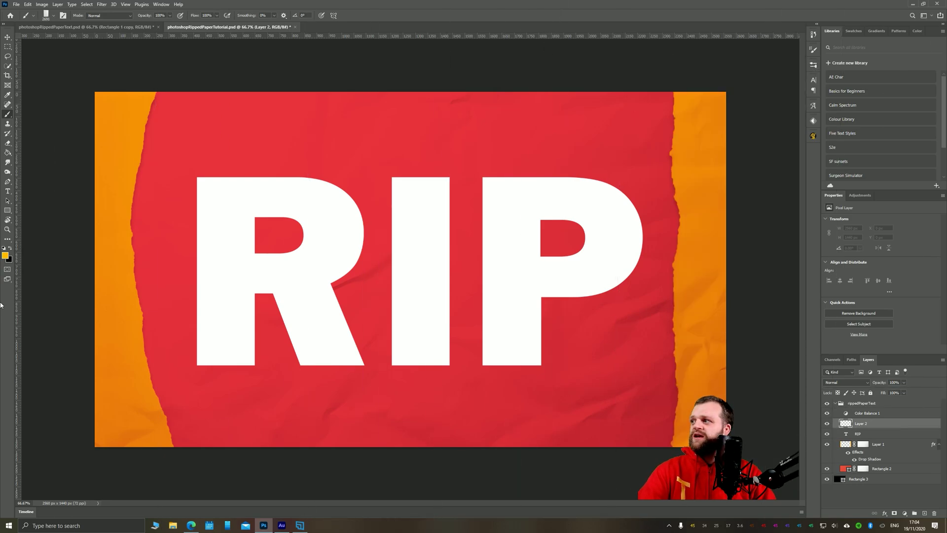
{"action": "left_click", "coordinate": [5, 256]}
{"action": "left_click", "coordinate": [577, 195]}
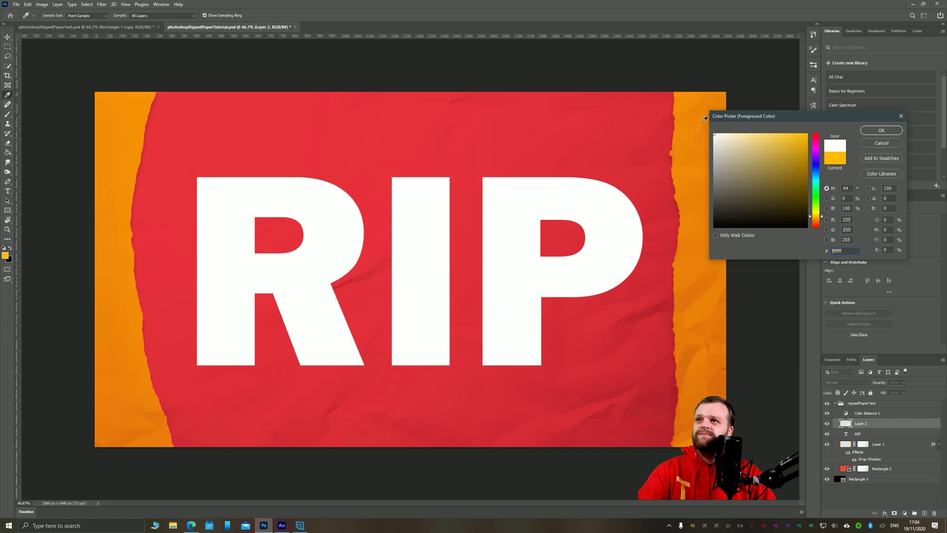
{"action": "key", "text": "Return"}
Step: Set the ripped-paper brush tip to a 90° angle and about 1900 px
{"action": "key", "text": "bracketleft"}
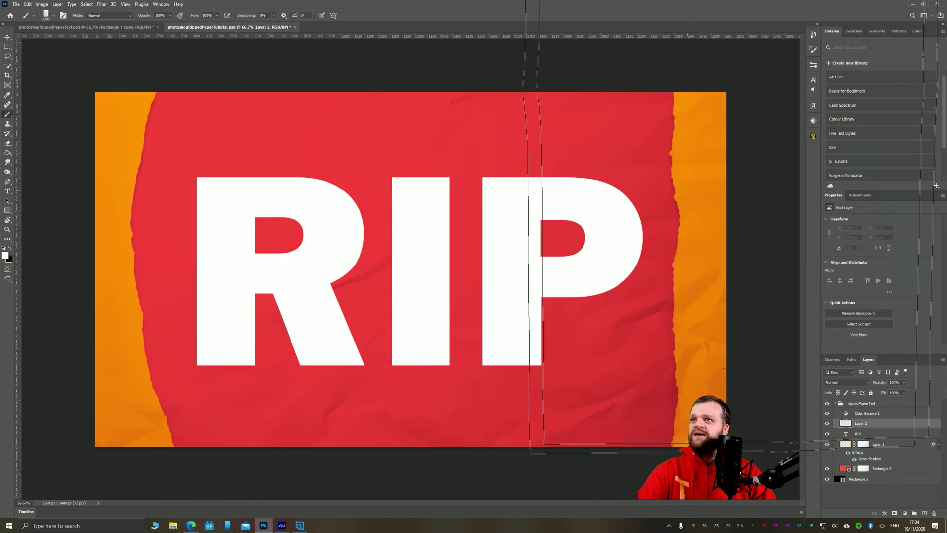
{"action": "left_click", "coordinate": [813, 65]}
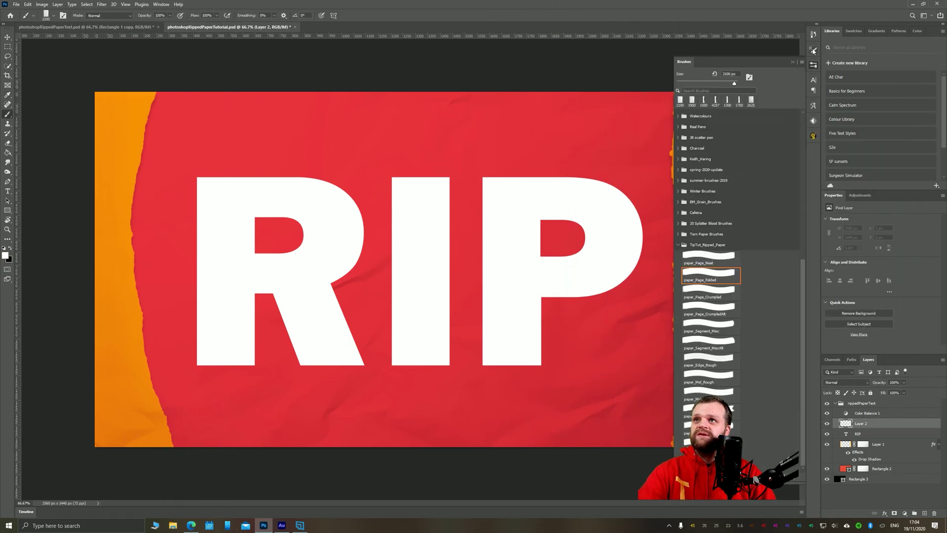
{"action": "left_click", "coordinate": [813, 49]}
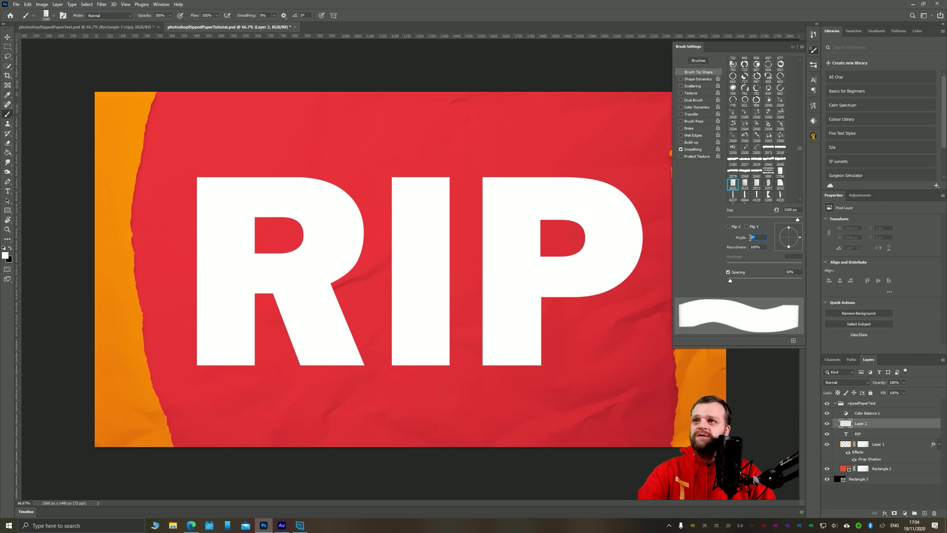
{"action": "type", "text": "90"}
{"action": "key", "text": "Return"}
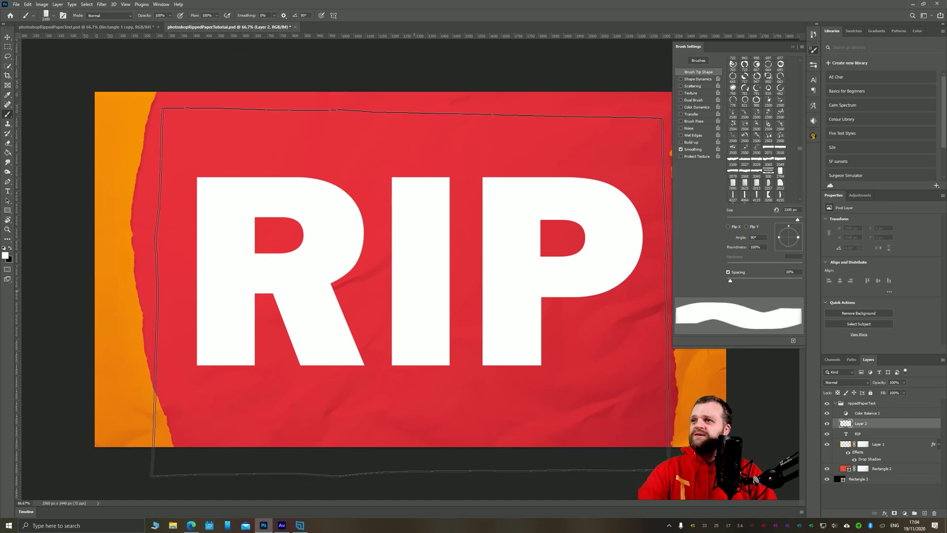
{"action": "key", "text": "bracketleft"}
{"action": "key", "text": "bracketleft"}
Step: Stamp a pale torn-paper sheet over RIP, shift it into place and widen it slightly leftward
{"action": "left_click", "coordinate": [420, 281]}
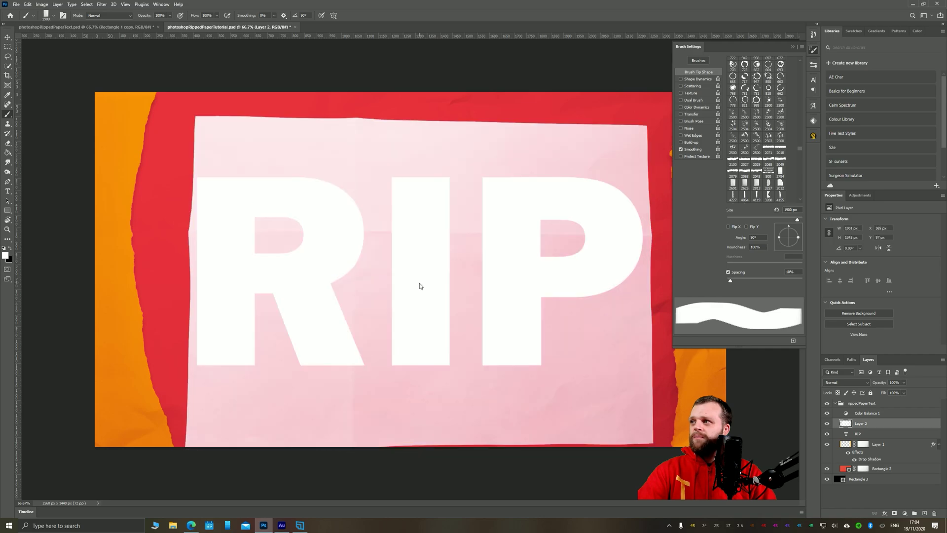
{"action": "left_click", "coordinate": [7, 37]}
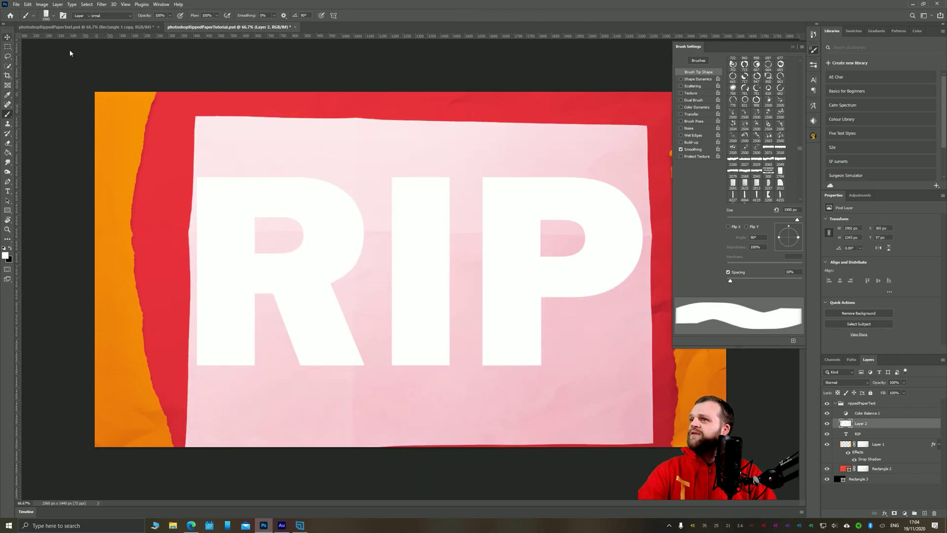
{"action": "mouse_move", "coordinate": [307, 281]}
{"action": "left_mouse_down"}
{"action": "mouse_move", "coordinate": [296, 274]}
{"action": "mouse_move", "coordinate": [302, 267]}
{"action": "left_mouse_up"}
{"action": "key", "text": "Right"}
{"action": "key", "text": "Right"}
{"action": "key", "text": "Right"}
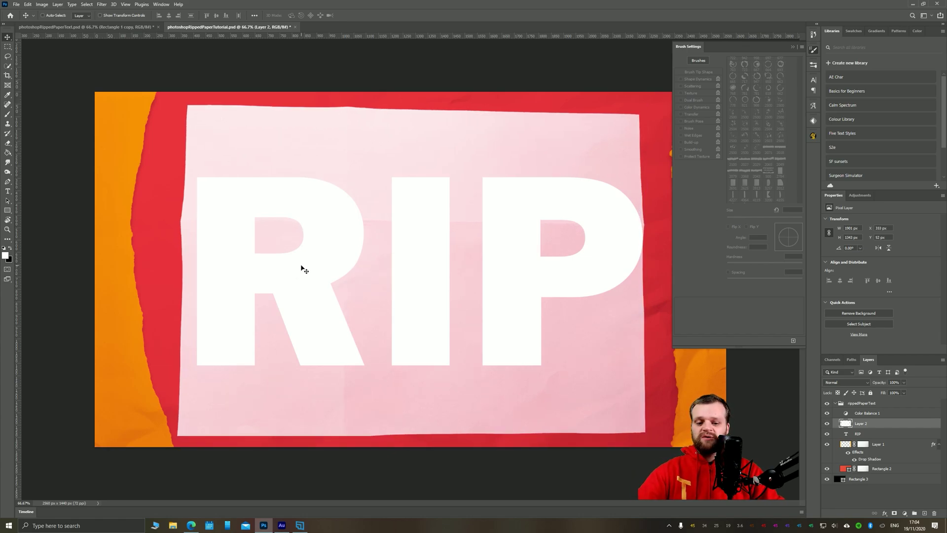
{"action": "key", "text": "ctrl+t"}
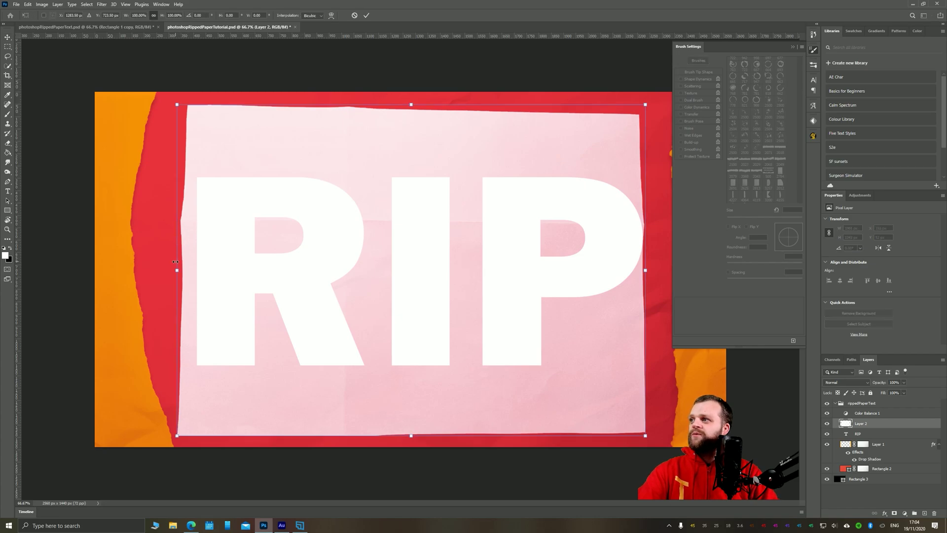
{"action": "left_click_drag", "start_coordinate": [175, 261], "coordinate": [170, 262]}
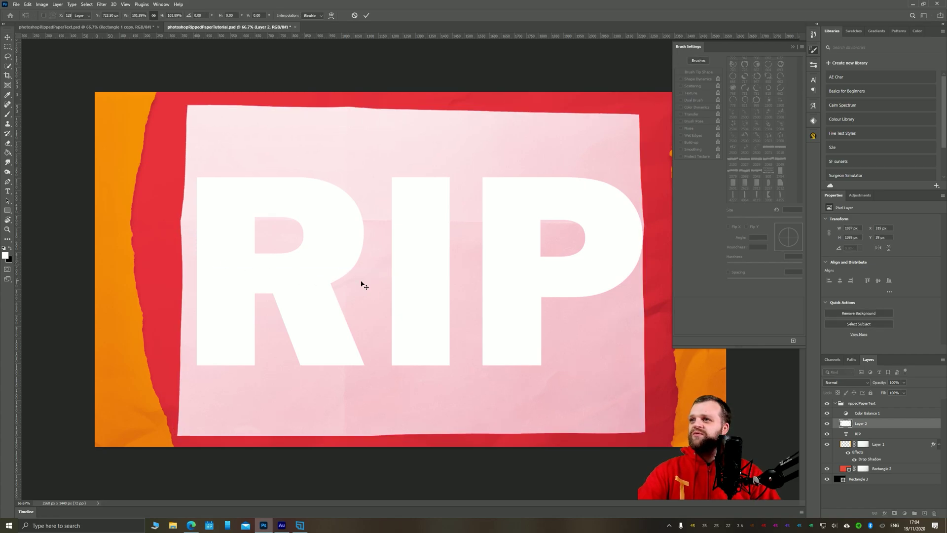
{"action": "key", "text": "Return"}
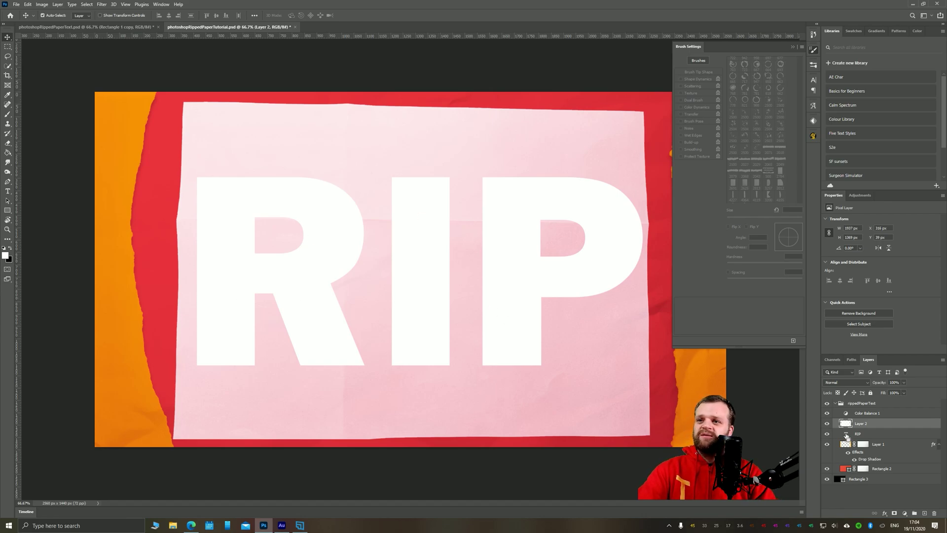
Step: Mask Layer 2 to the RIP letter selection, hide the white RIP layer, and target the mask
{"action": "left_click", "coordinate": [847, 434], "text": "ctrl"}
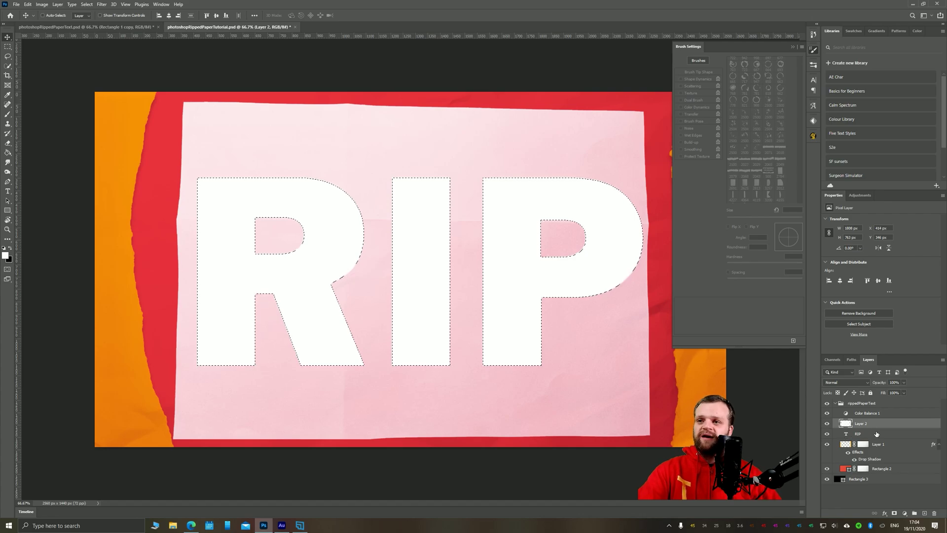
{"action": "left_click", "coordinate": [894, 513]}
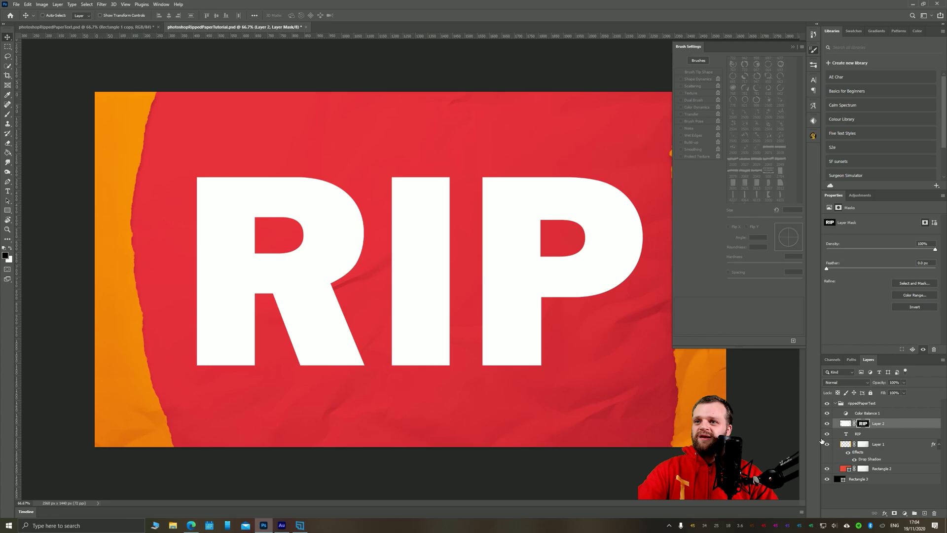
{"action": "left_click", "coordinate": [827, 435]}
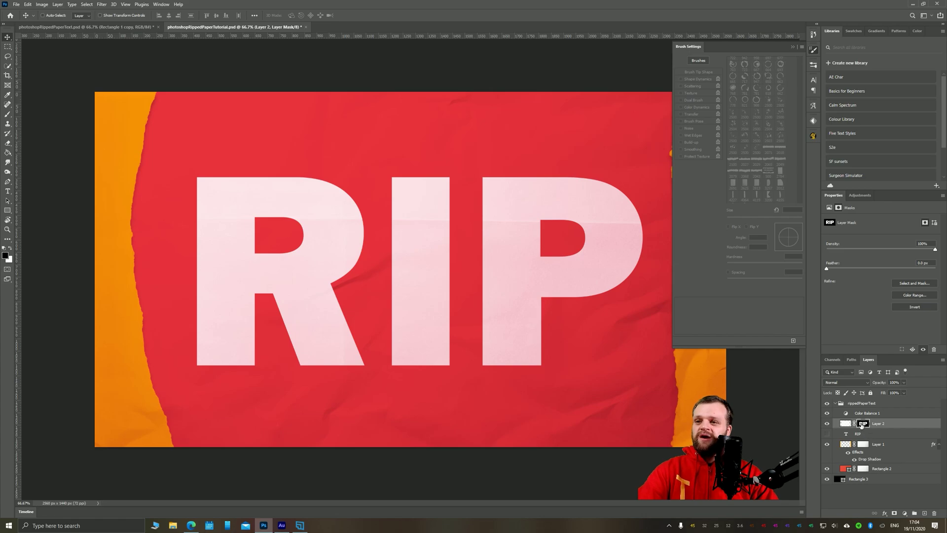
{"action": "left_click", "coordinate": [845, 425]}
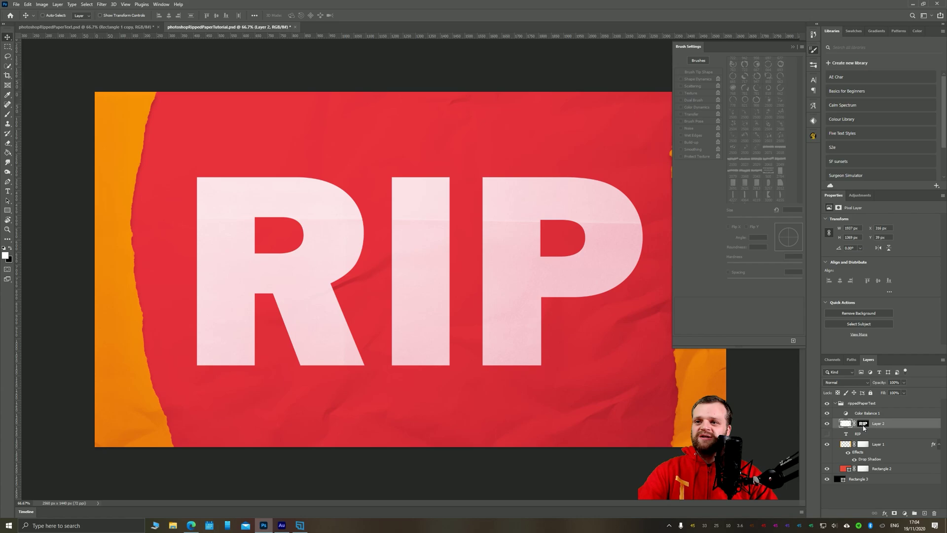
{"action": "left_click", "coordinate": [862, 426]}
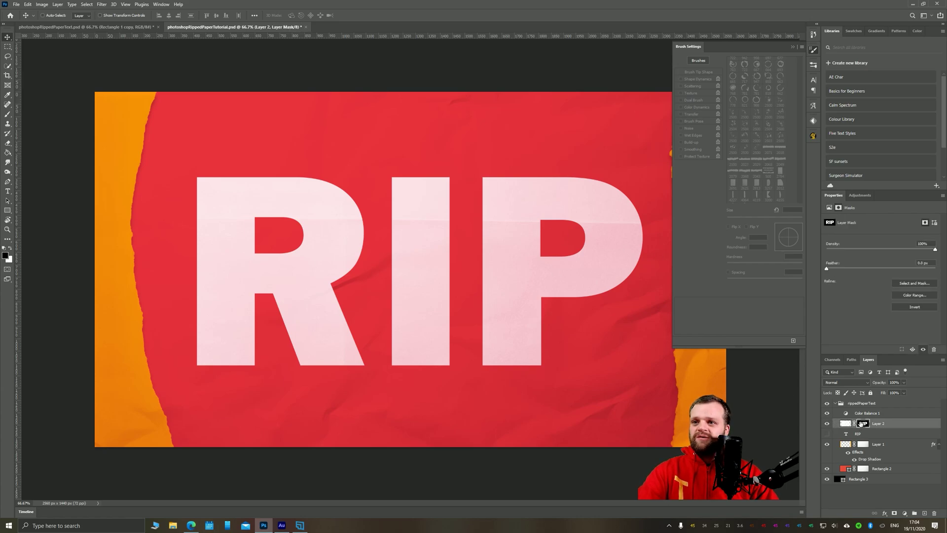
Step: Choose the paper_Segment_Misc torn brush and shrink it to 300 px
{"action": "key", "text": "b"}
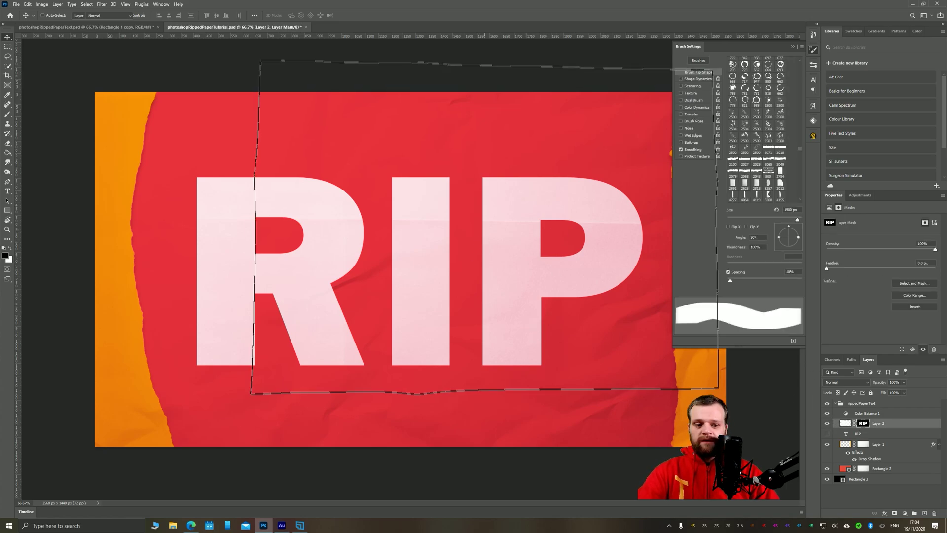
{"action": "left_click", "coordinate": [814, 65]}
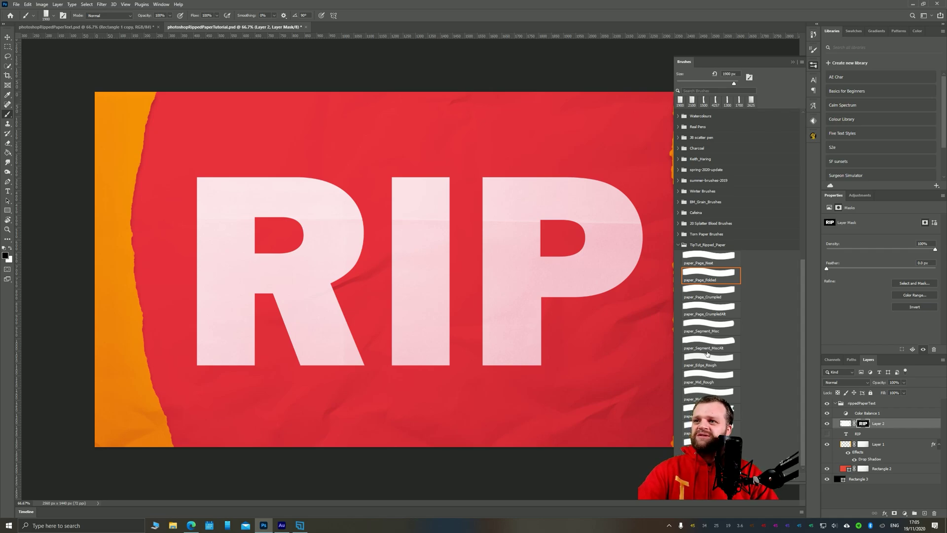
{"action": "left_click", "coordinate": [706, 328]}
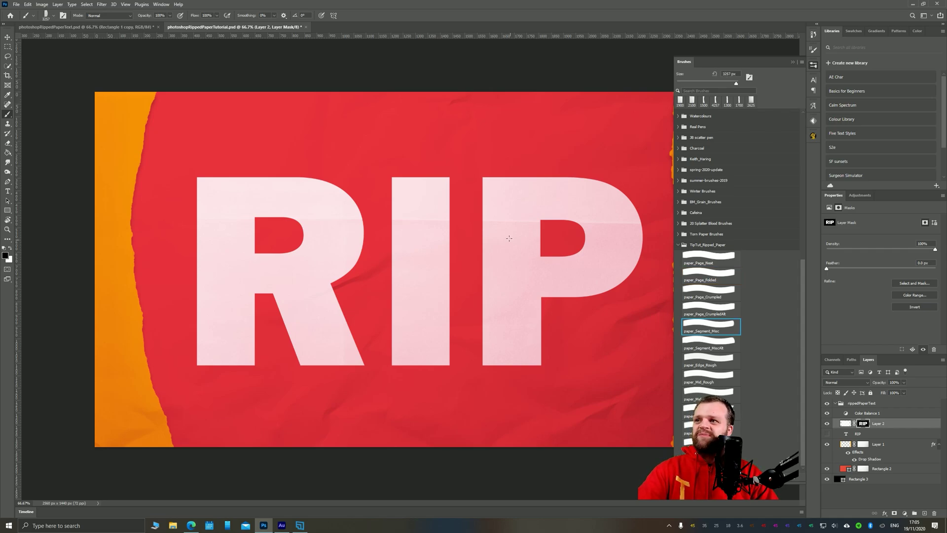
{"action": "left_click", "coordinate": [795, 64]}
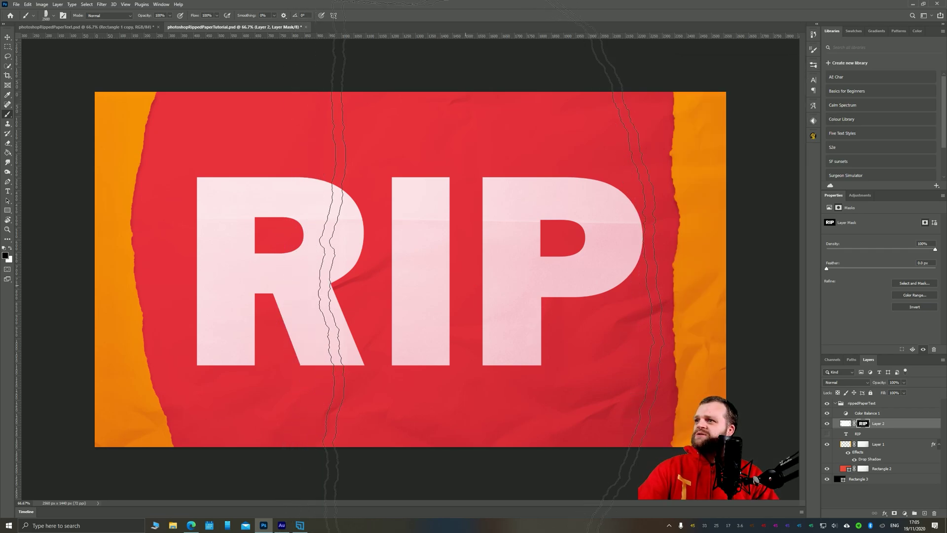
{"action": "key", "text": "bracketleft"}
{"action": "key", "text": "bracketleft"}
{"action": "key", "text": "bracketleft"}
{"action": "key", "text": "bracketleft"}
{"action": "key", "text": "bracketleft"}
{"action": "key", "text": "bracketleft"}
{"action": "key", "text": "bracketleft"}
{"action": "key", "text": "bracketleft"}
{"action": "key", "text": "bracketleft"}
{"action": "key", "text": "bracketleft"}
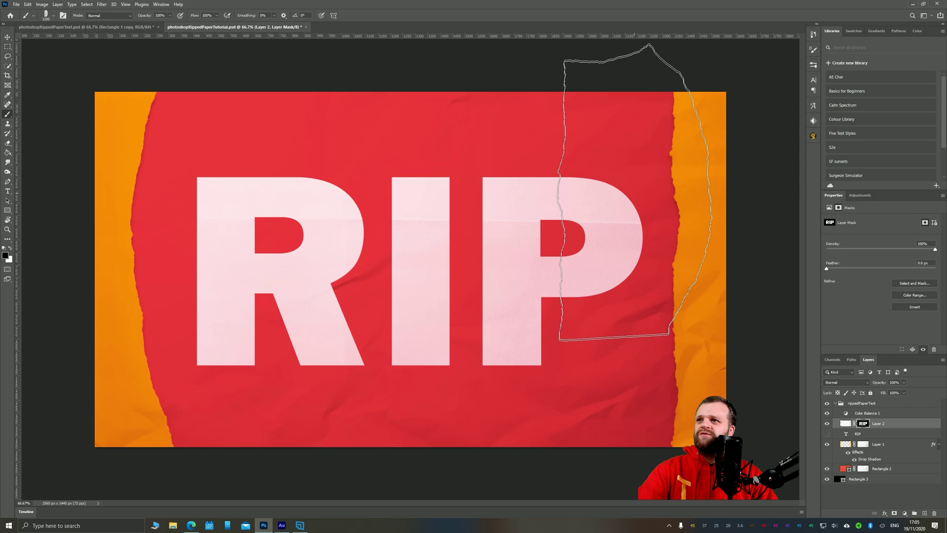
{"action": "key", "text": "bracketleft"}
{"action": "key", "text": "bracketleft"}
{"action": "key", "text": "bracketleft"}
{"action": "key", "text": "bracketleft"}
{"action": "key", "text": "bracketleft"}
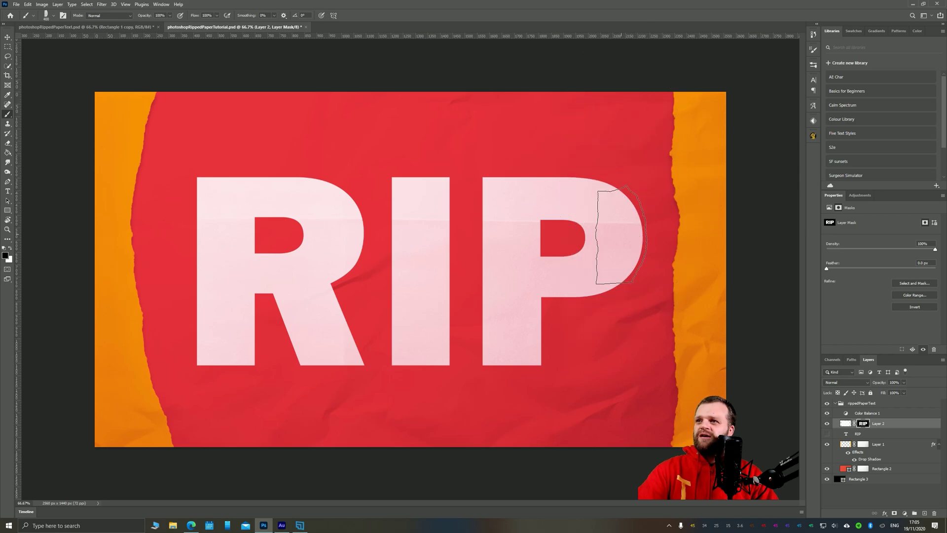
{"action": "scroll", "coordinate": [628, 242], "scroll_direction": "up", "scroll_amount": 6}
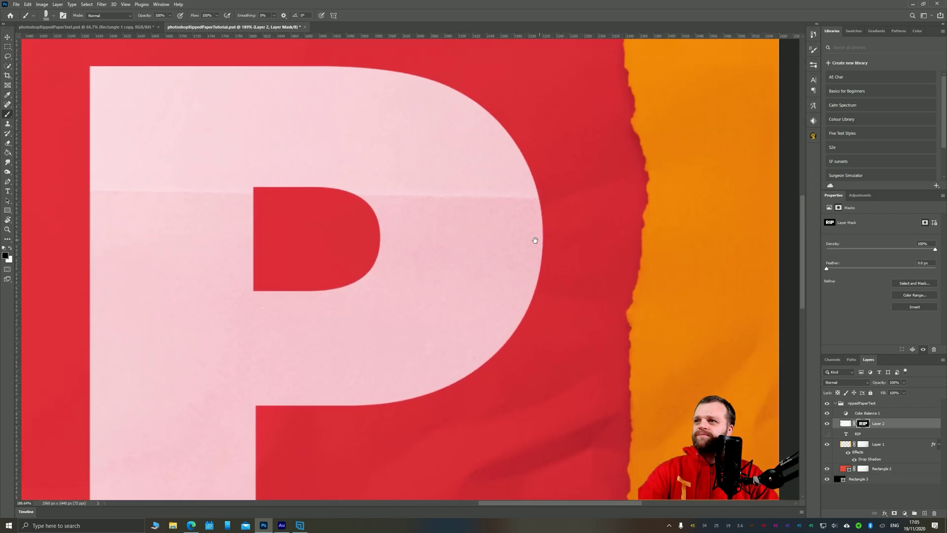
{"action": "key", "text": "bracketleft"}
{"action": "key", "text": "bracketleft"}
{"action": "key", "text": "bracketleft"}
{"action": "key", "text": "bracketleft"}
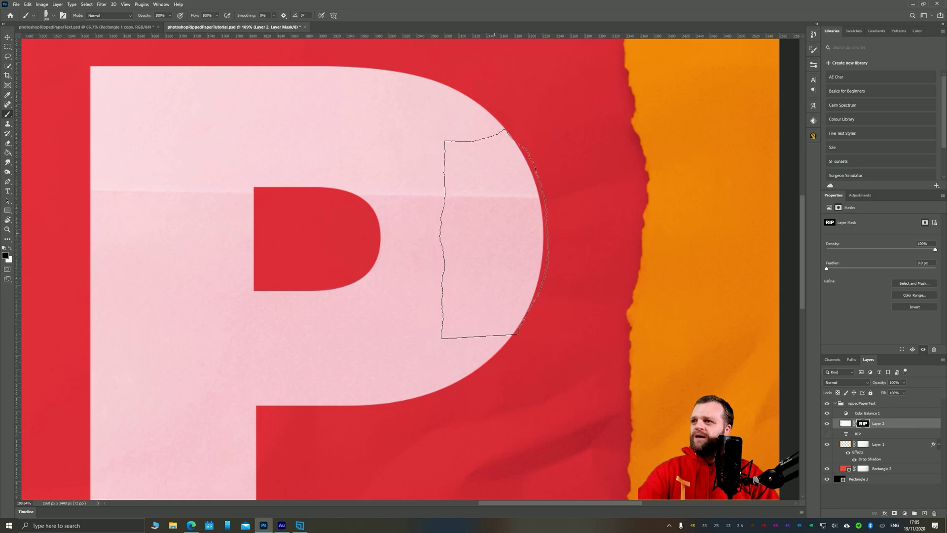
Step: Stamp a torn edge onto the right side of the P's bowl, undoing misplaced stamps
{"action": "left_click", "coordinate": [503, 234]}
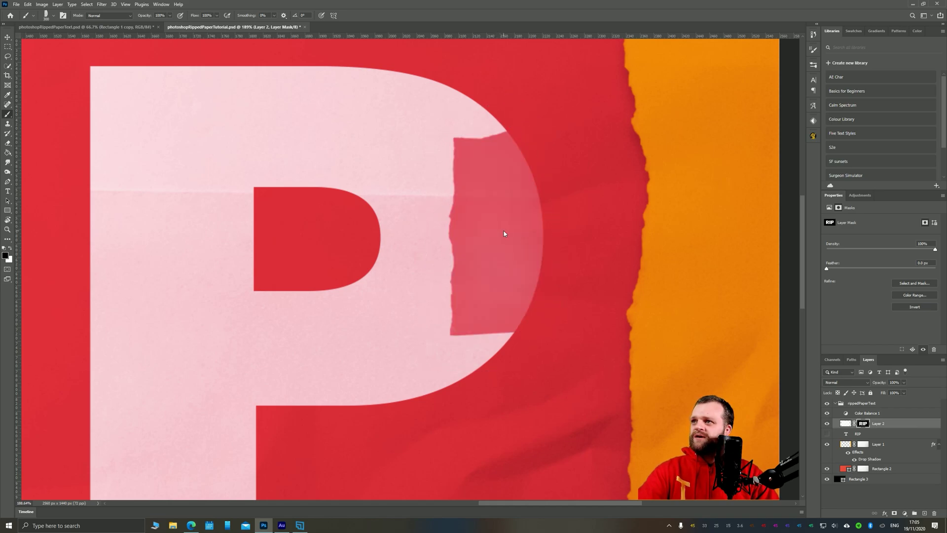
{"action": "key", "text": "ctrl+z"}
{"action": "key", "text": "z"}
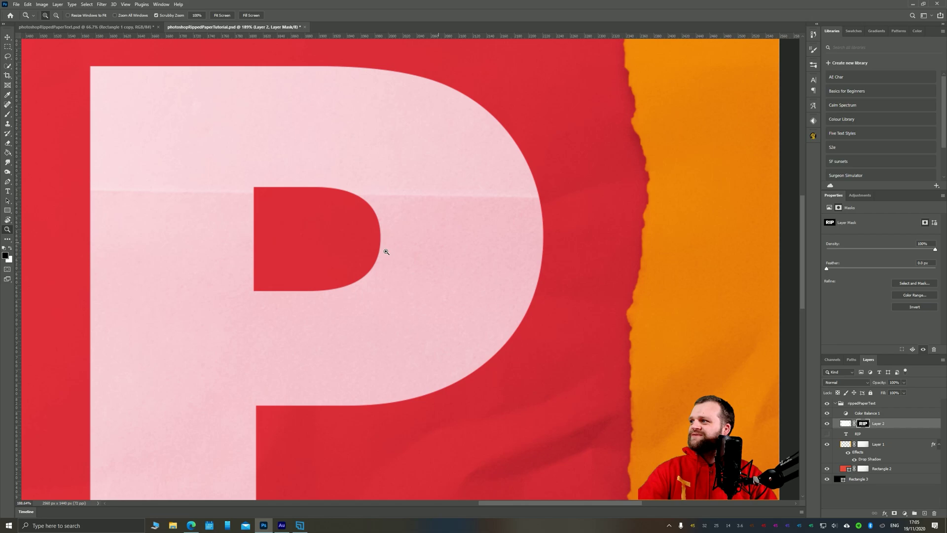
{"action": "key", "text": "b"}
{"action": "left_click", "coordinate": [497, 235]}
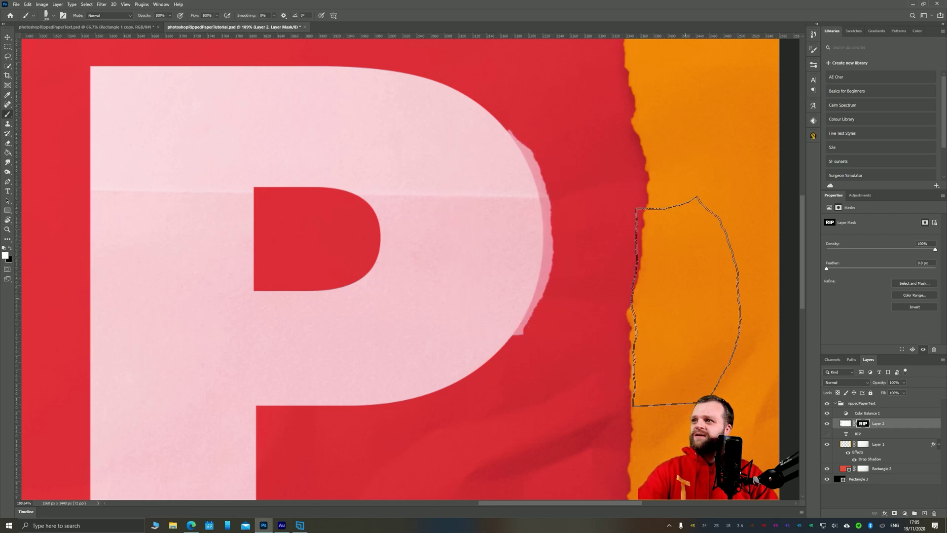
{"action": "key", "text": "ctrl+z"}
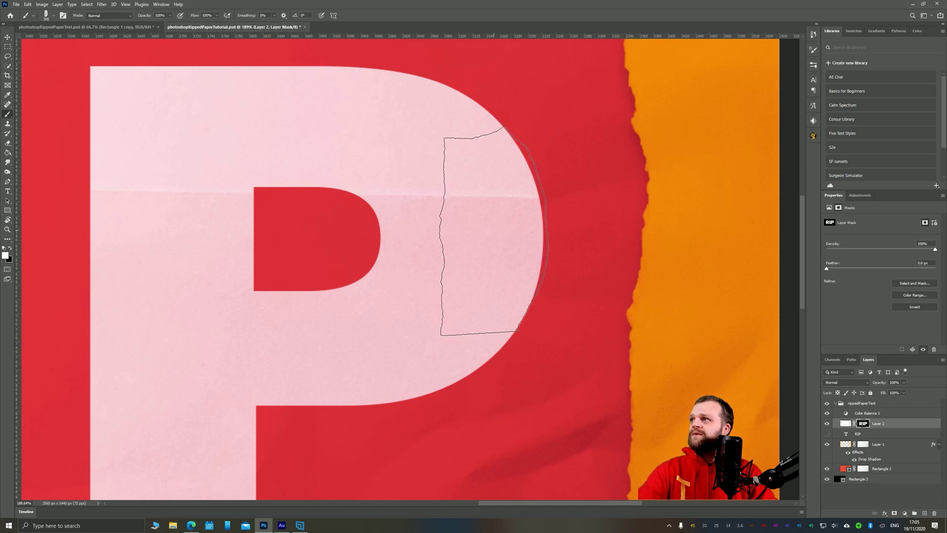
{"action": "left_click", "coordinate": [501, 237]}
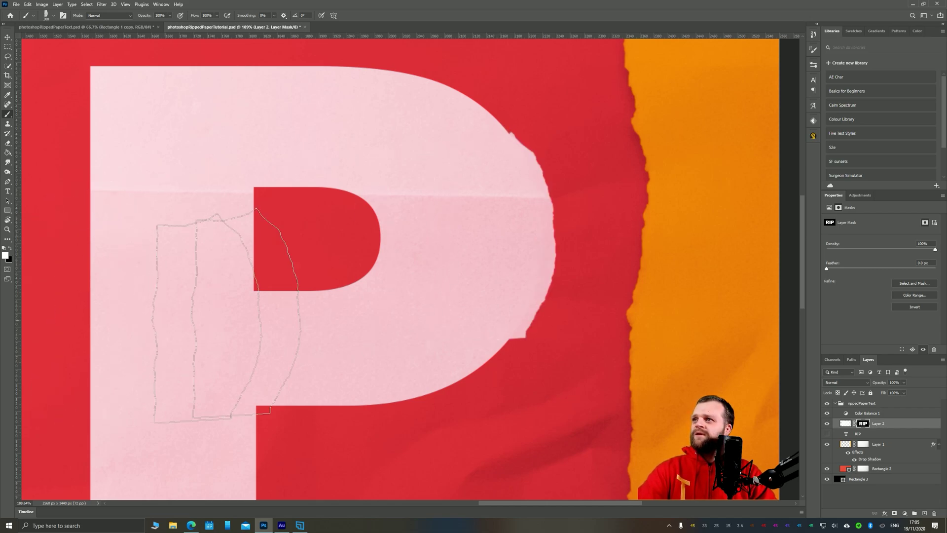
{"action": "scroll", "coordinate": [349, 311], "scroll_direction": "up", "scroll_amount": 3}
{"action": "scroll", "coordinate": [348, 310], "scroll_direction": "left", "scroll_amount": 3}
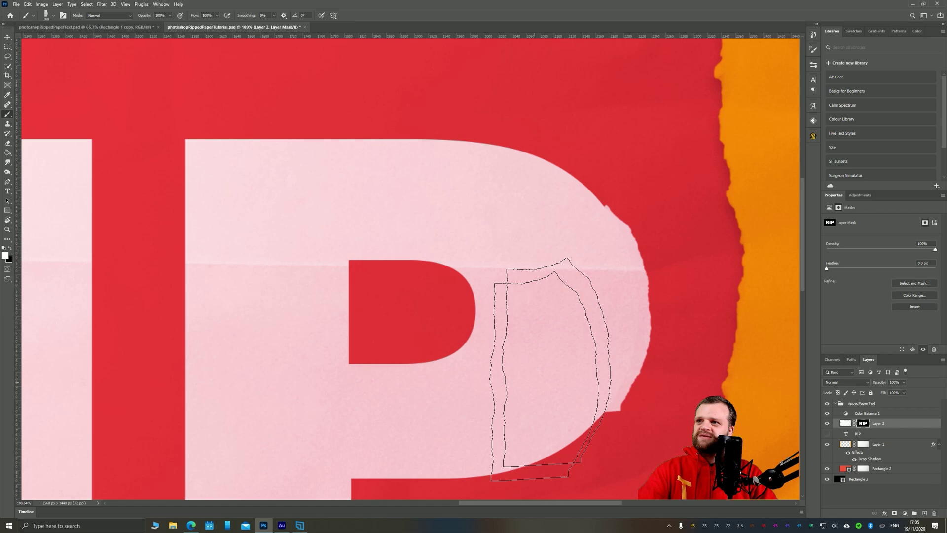
Step: Detach the brush presets list into a floating Brushes panel
{"action": "left_click", "coordinate": [813, 65]}
{"action": "left_click_drag", "start_coordinate": [683, 65], "coordinate": [568, 71]}
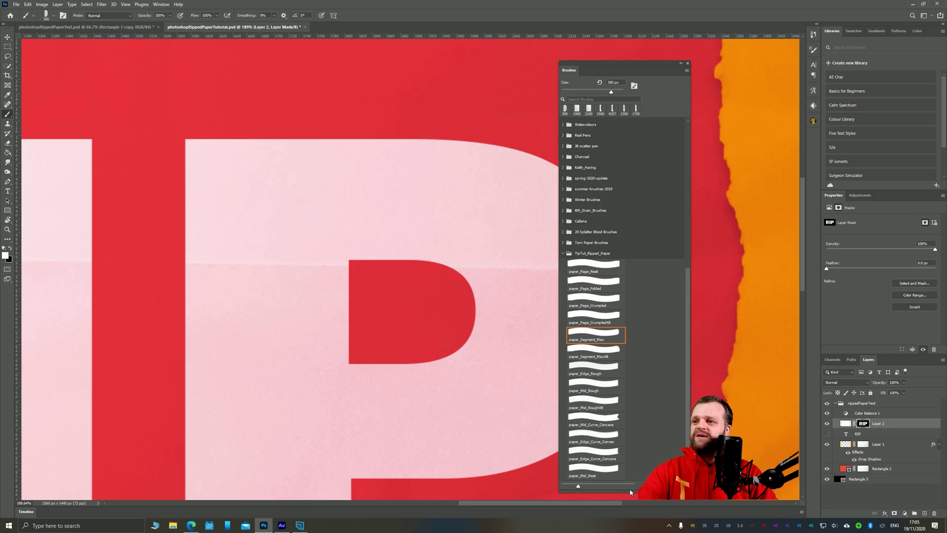
{"action": "left_click_drag", "start_coordinate": [624, 493], "coordinate": [616, 219]}
{"action": "scroll", "coordinate": [601, 197], "scroll_direction": "down", "scroll_amount": 2}
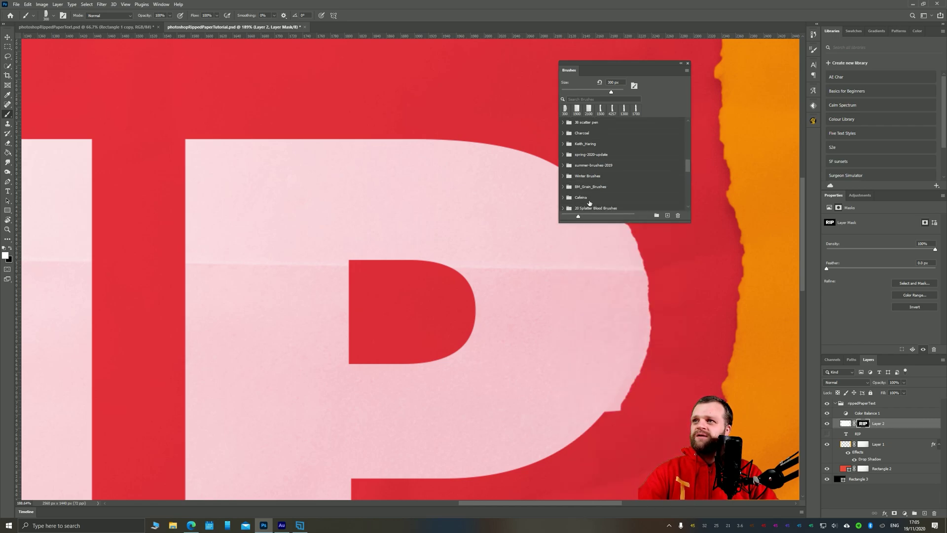
Step: Group the Brushes panel with Brush Settings, then float a shortened Brush Settings panel beneath it
{"action": "scroll", "coordinate": [596, 168], "scroll_direction": "down", "scroll_amount": 5}
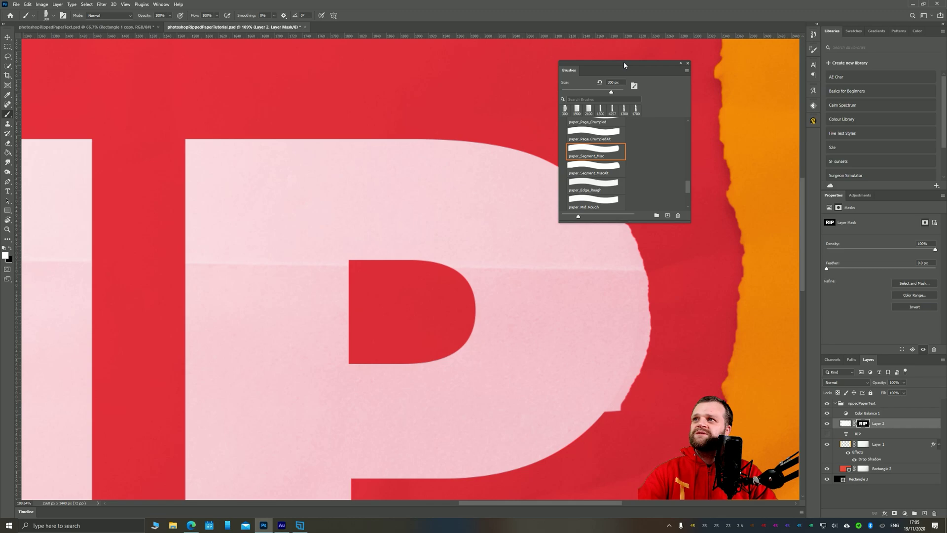
{"action": "left_click_drag", "start_coordinate": [624, 62], "coordinate": [723, 37]}
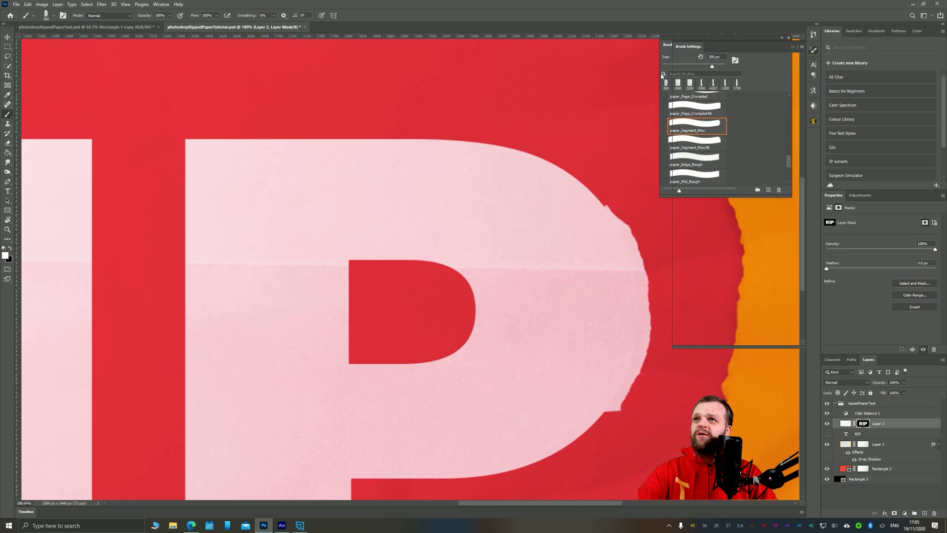
{"action": "left_click", "coordinate": [700, 46]}
{"action": "left_click_drag", "start_coordinate": [548, 85], "coordinate": [567, 114]}
{"action": "left_click_drag", "start_coordinate": [576, 420], "coordinate": [577, 314]}
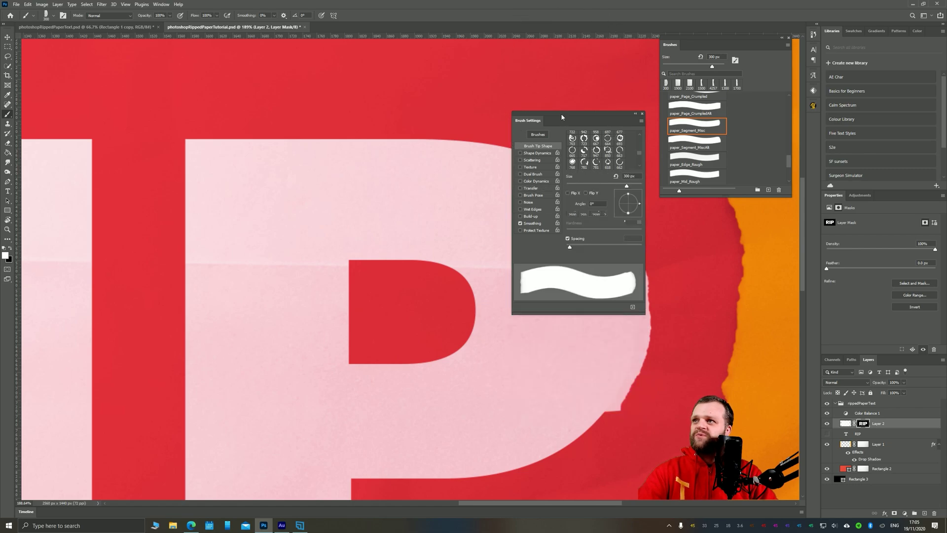
{"action": "mouse_move", "coordinate": [564, 124]}
{"action": "left_mouse_down"}
{"action": "mouse_move", "coordinate": [707, 215]}
{"action": "mouse_move", "coordinate": [707, 207]}
{"action": "left_mouse_up"}
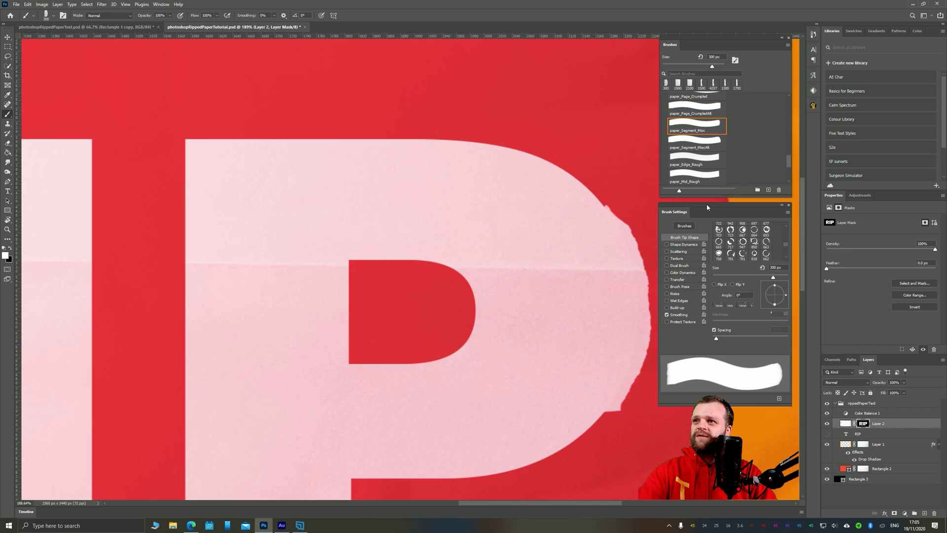
Step: Rotate the torn-paper brush tip slightly, to about 40°
{"action": "mouse_move", "coordinate": [484, 257]}
{"action": "left_mouse_down"}
{"action": "mouse_move", "coordinate": [302, 262]}
{"action": "mouse_move", "coordinate": [266, 249]}
{"action": "left_mouse_up"}
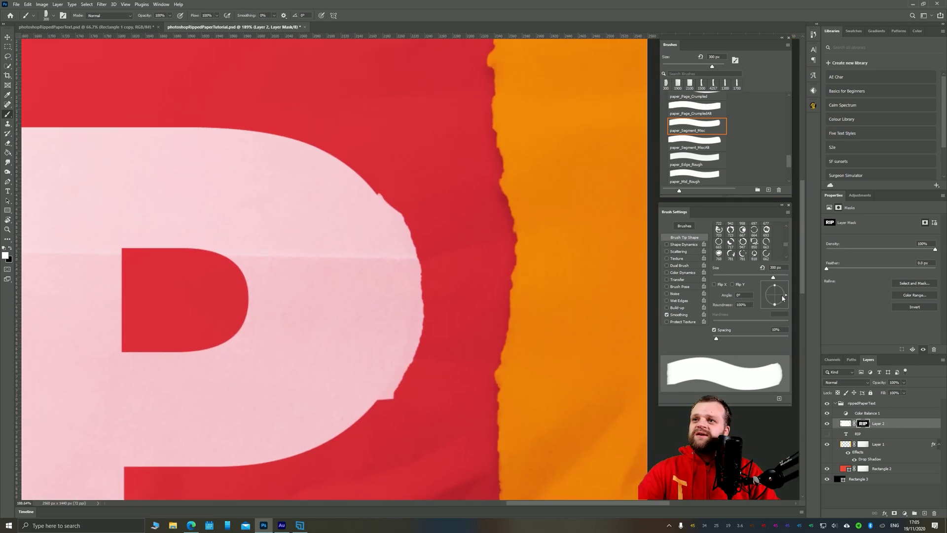
{"action": "left_click_drag", "start_coordinate": [785, 291], "coordinate": [784, 289]}
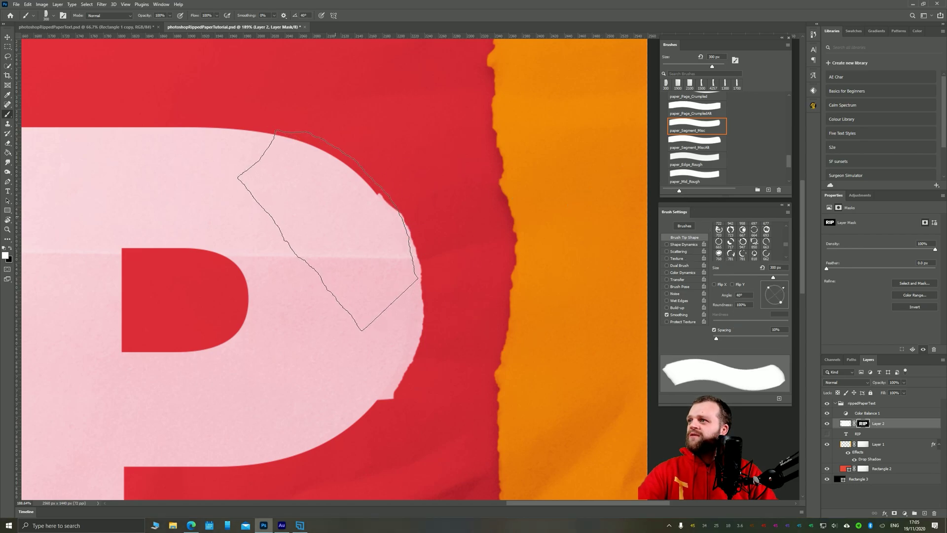
{"action": "mouse_move", "coordinate": [135, 300]}
{"action": "left_mouse_down"}
{"action": "mouse_move", "coordinate": [406, 275]}
{"action": "mouse_move", "coordinate": [495, 296]}
{"action": "left_mouse_up"}
Step: Choose the paper_Edge_Rough brush at 500 px with a 90° angle
{"action": "scroll", "coordinate": [695, 143], "scroll_direction": "down", "scroll_amount": 2}
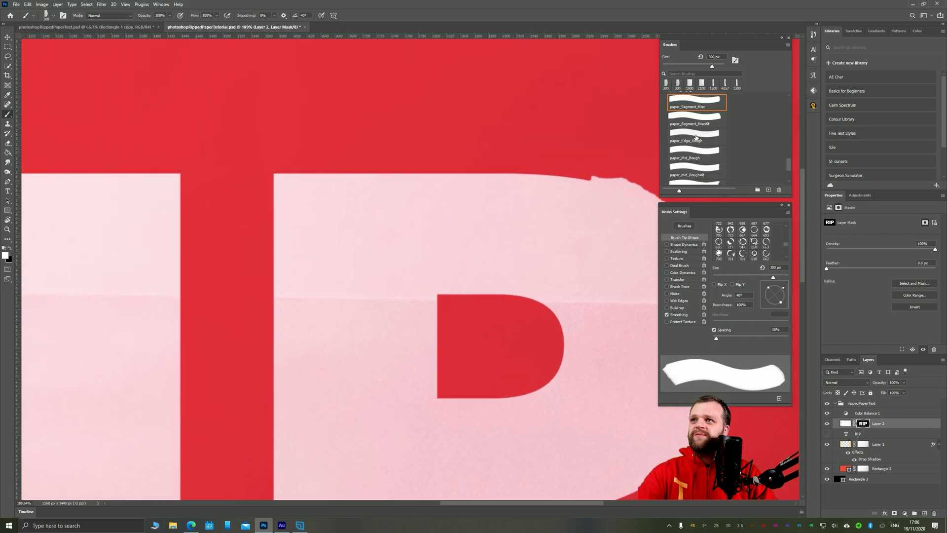
{"action": "left_click", "coordinate": [696, 136]}
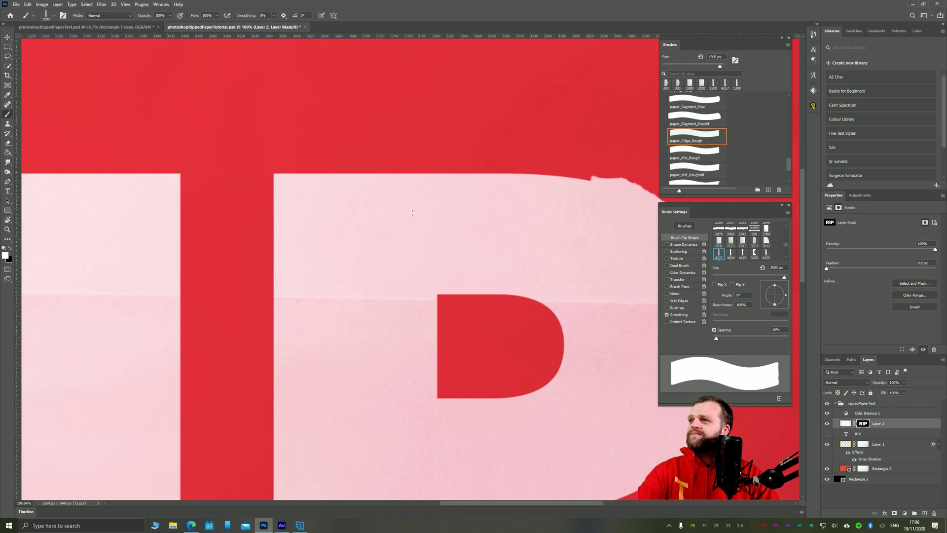
{"action": "key", "text": "bracketleft"}
{"action": "key", "text": "bracketleft"}
{"action": "key", "text": "bracketleft"}
{"action": "key", "text": "bracketleft"}
{"action": "key", "text": "bracketleft"}
{"action": "key", "text": "bracketleft"}
{"action": "key", "text": "bracketleft"}
{"action": "key", "text": "bracketleft"}
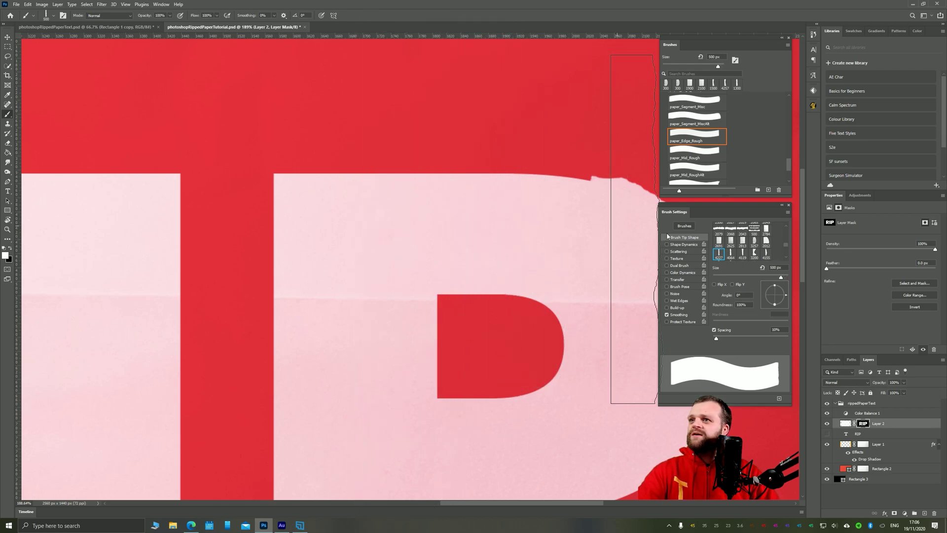
{"action": "type", "text": "90"}
{"action": "key", "text": "Return"}
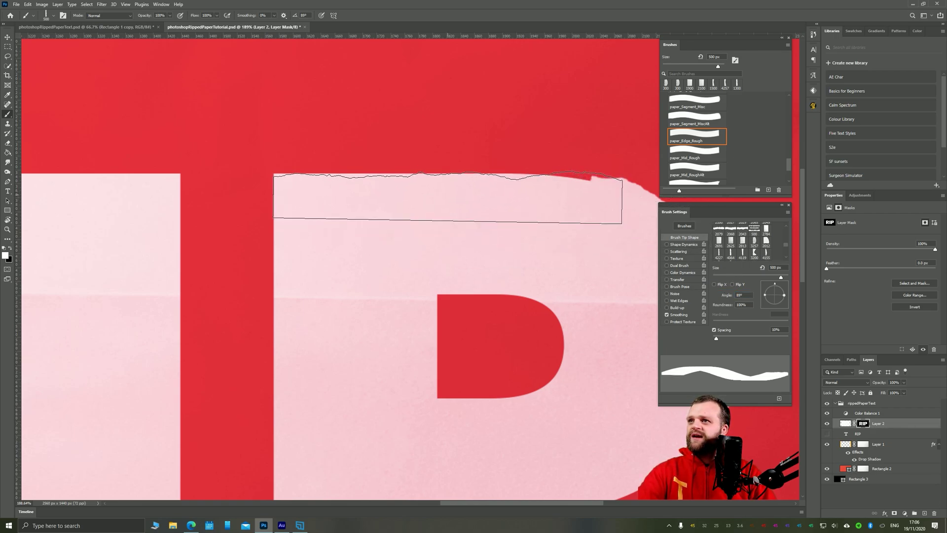
Step: Tear the P's top edge with a stamp and a leftward stroke at 250 px
{"action": "left_click", "coordinate": [448, 195]}
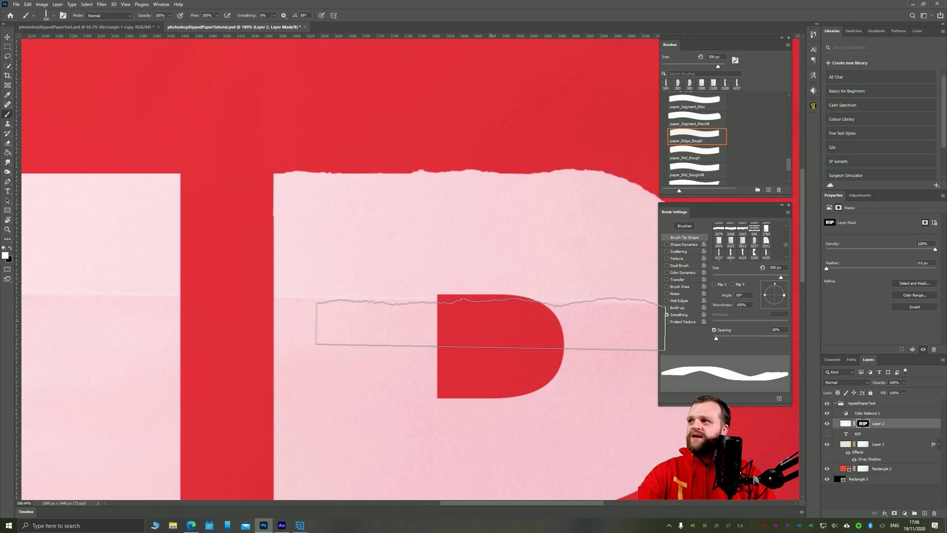
{"action": "key", "text": "bracketleft"}
{"action": "key", "text": "bracketleft"}
{"action": "key", "text": "bracketleft"}
{"action": "key", "text": "bracketright"}
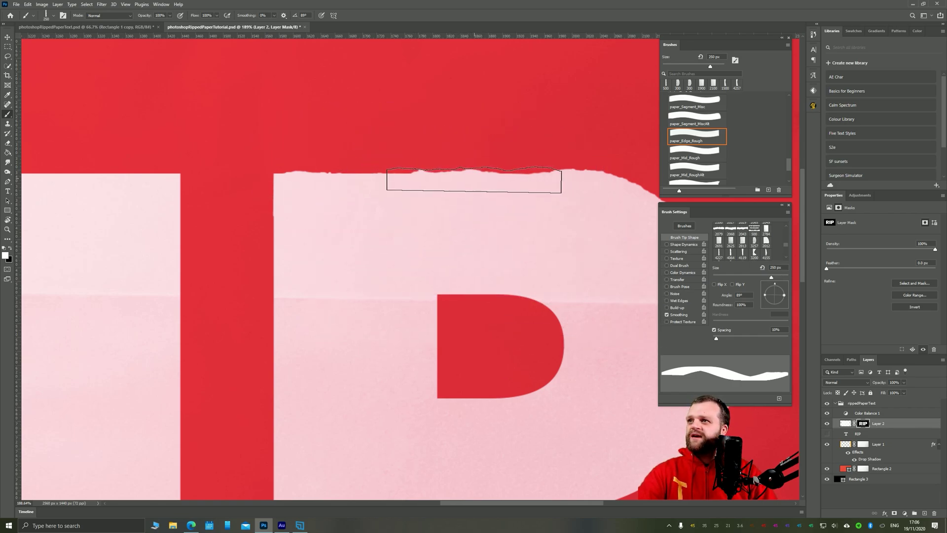
{"action": "mouse_move", "coordinate": [473, 180]}
{"action": "left_mouse_down"}
{"action": "mouse_move", "coordinate": [401, 191]}
{"action": "mouse_move", "coordinate": [361, 180]}
{"action": "left_mouse_up"}
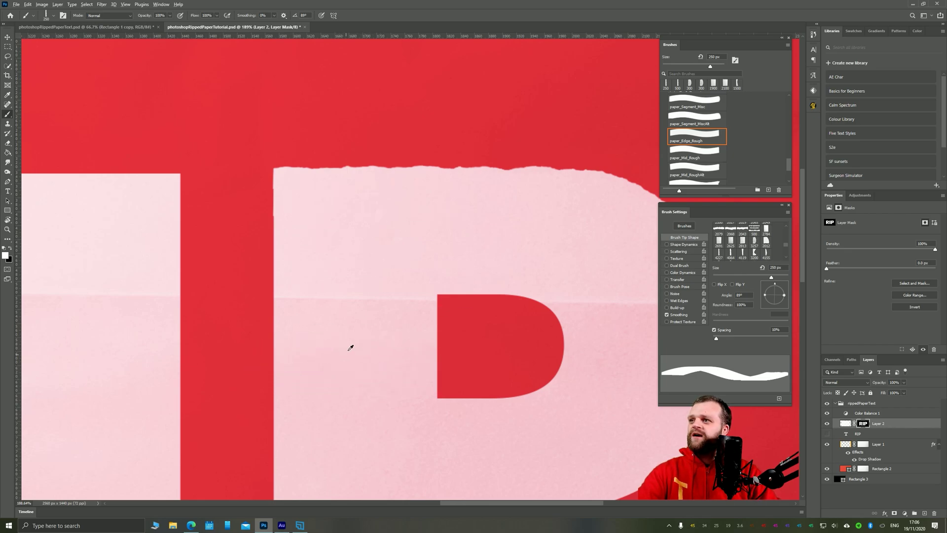
Step: Tear the P's left edge with the paper_Mid_RoughAlt brush at 700 px
{"action": "scroll", "coordinate": [466, 350], "scroll_direction": "down", "scroll_amount": 5}
{"action": "scroll", "coordinate": [524, 294], "scroll_direction": "left", "scroll_amount": 5}
{"action": "scroll", "coordinate": [548, 262], "scroll_direction": "up", "scroll_amount": 1}
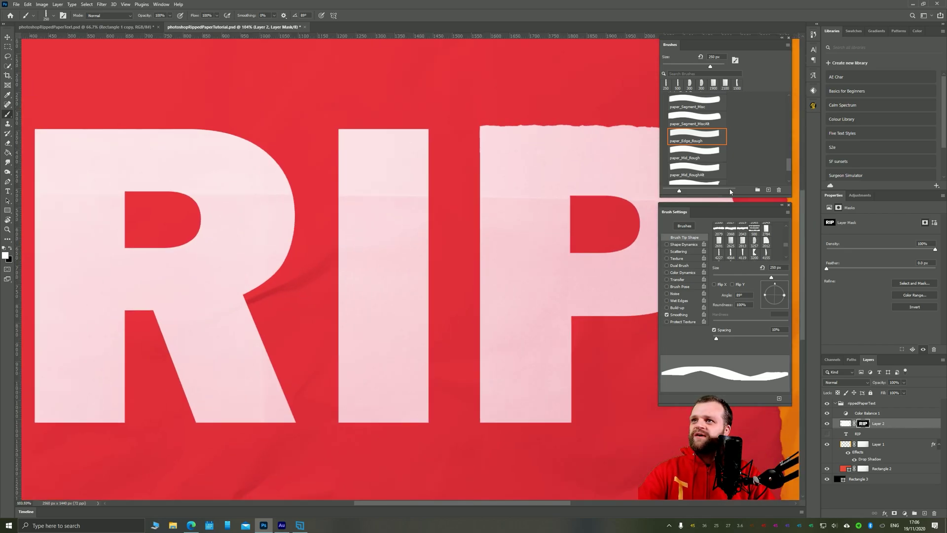
{"action": "scroll", "coordinate": [700, 143], "scroll_direction": "up", "scroll_amount": 2}
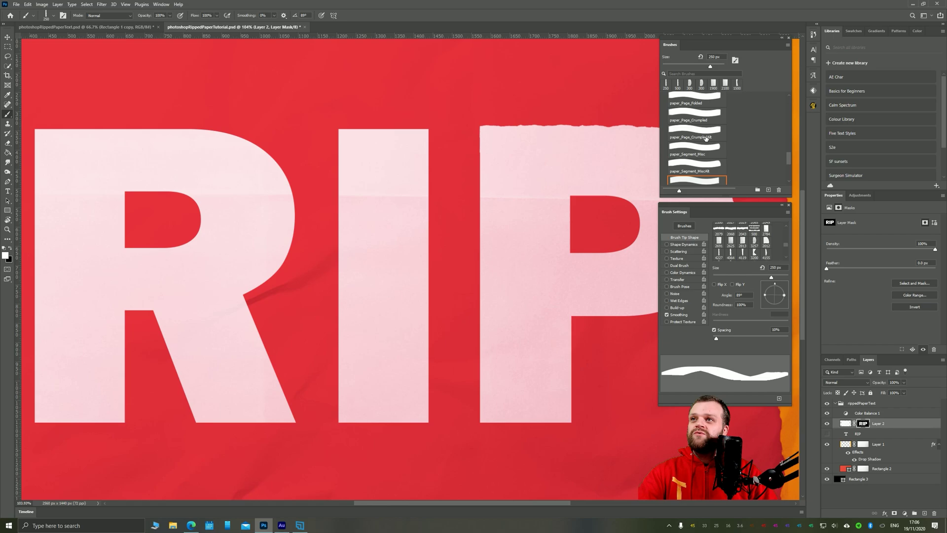
{"action": "scroll", "coordinate": [710, 153], "scroll_direction": "down", "scroll_amount": 3}
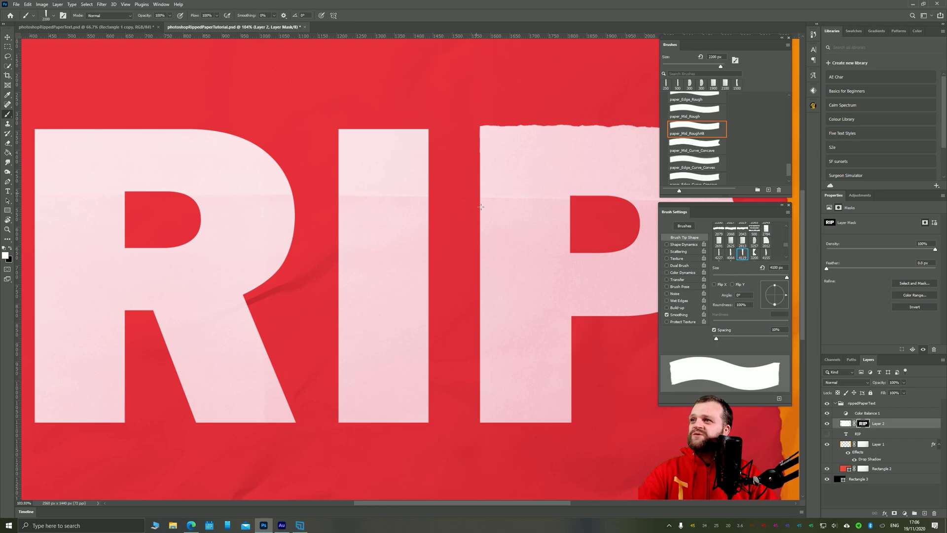
{"action": "key", "text": "bracketleft"}
{"action": "key", "text": "bracketleft"}
{"action": "key", "text": "bracketleft"}
{"action": "key", "text": "bracketleft"}
{"action": "key", "text": "bracketleft"}
{"action": "key", "text": "bracketleft"}
{"action": "key", "text": "bracketleft"}
{"action": "key", "text": "bracketleft"}
{"action": "key", "text": "bracketleft"}
{"action": "key", "text": "bracketleft"}
{"action": "key", "text": "bracketleft"}
{"action": "key", "text": "bracketleft"}
{"action": "key", "text": "bracketleft"}
{"action": "key", "text": "bracketleft"}
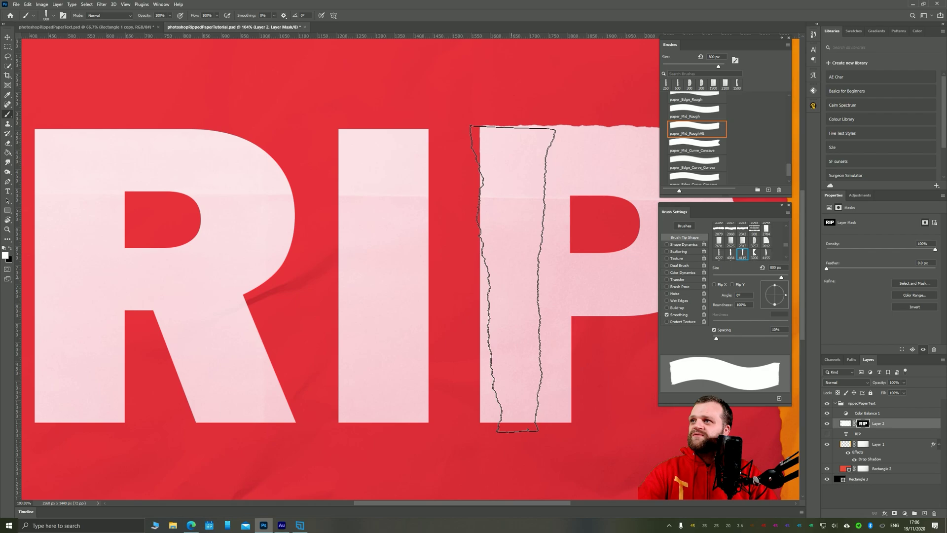
{"action": "key", "text": "bracketleft"}
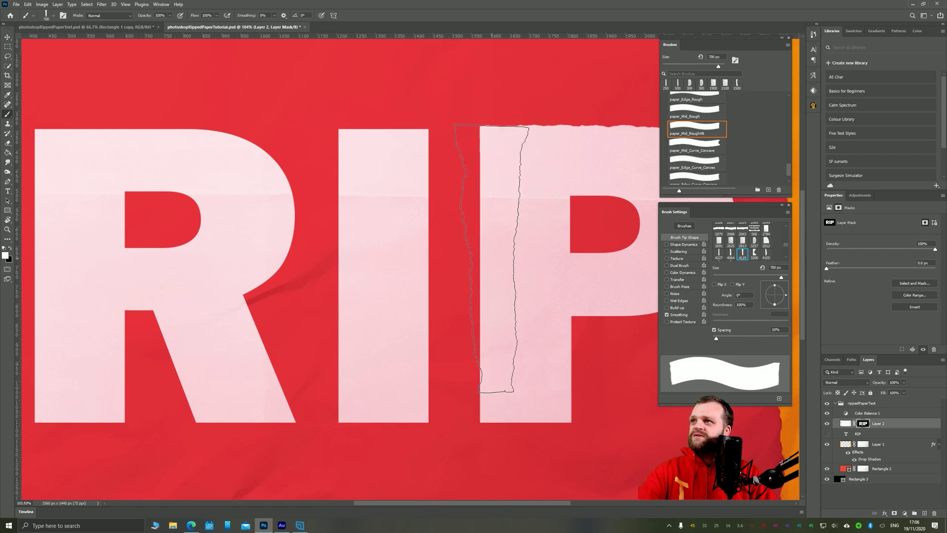
{"action": "left_click", "coordinate": [491, 258]}
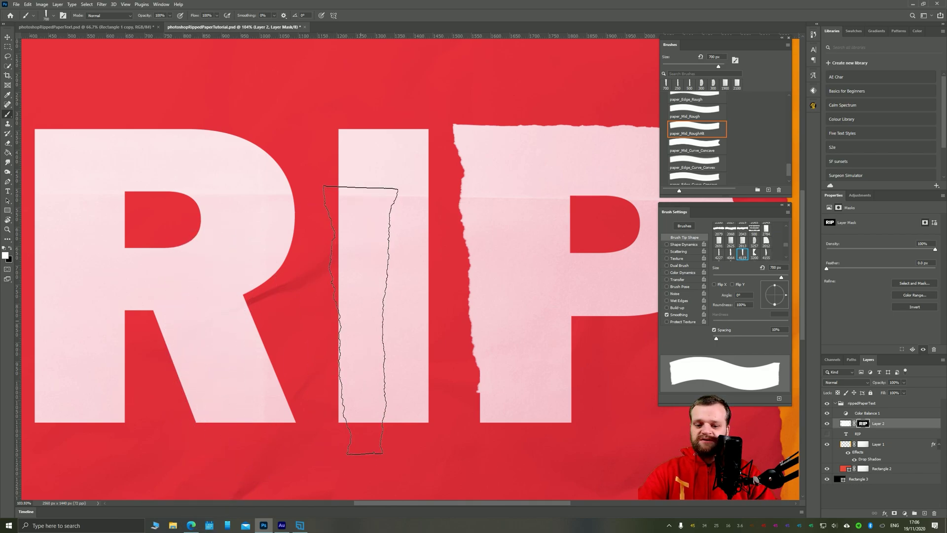
Step: Shrink the tearing brush to 200 px and pan to show more of the P
{"action": "key", "text": "bracketleft"}
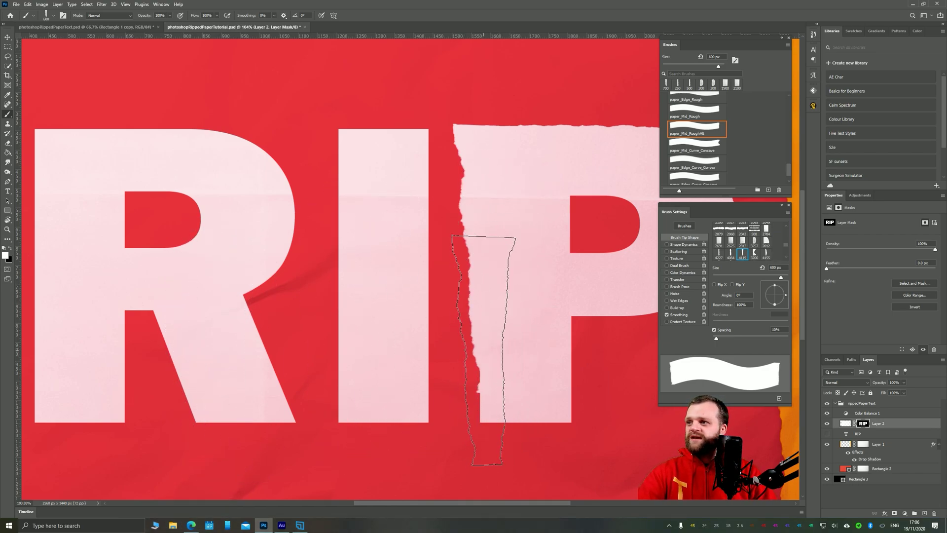
{"action": "key", "text": "bracketleft"}
{"action": "key", "text": "bracketleft"}
{"action": "key", "text": "bracketleft"}
{"action": "key", "text": "bracketleft"}
{"action": "key", "text": "bracketleft"}
{"action": "key", "text": "bracketleft"}
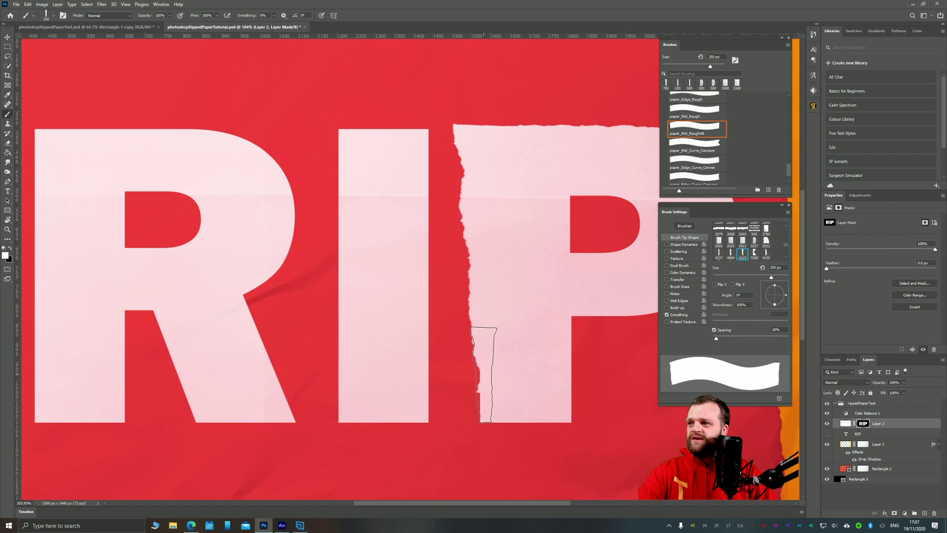
{"action": "key", "text": "bracketleft"}
{"action": "key", "text": "bracketleft"}
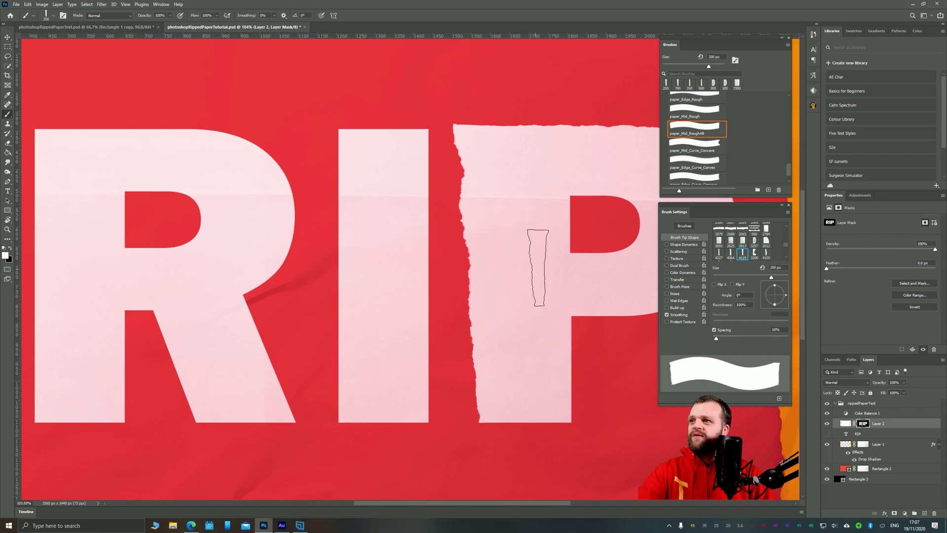
{"action": "left_click_drag", "start_coordinate": [474, 257], "coordinate": [346, 282]}
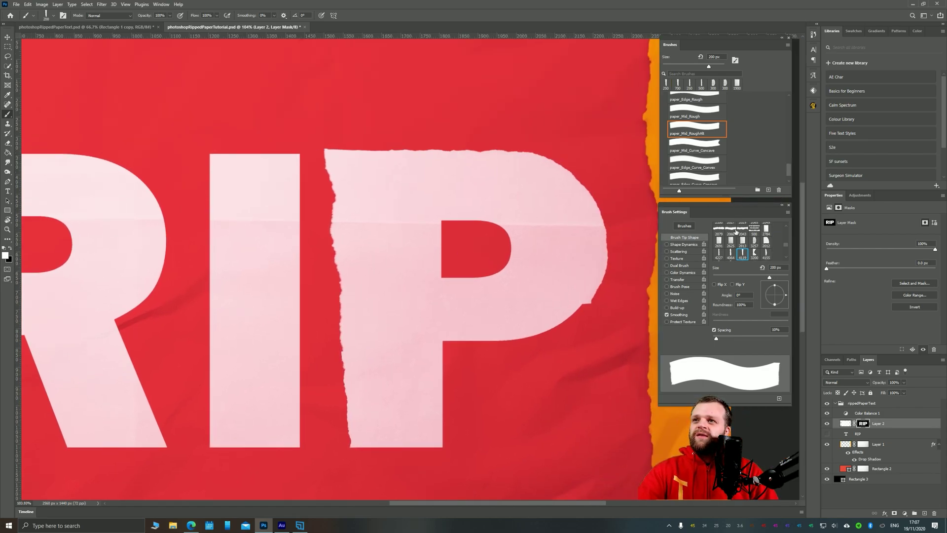
{"action": "scroll", "coordinate": [735, 232], "scroll_direction": "up", "scroll_amount": 5}
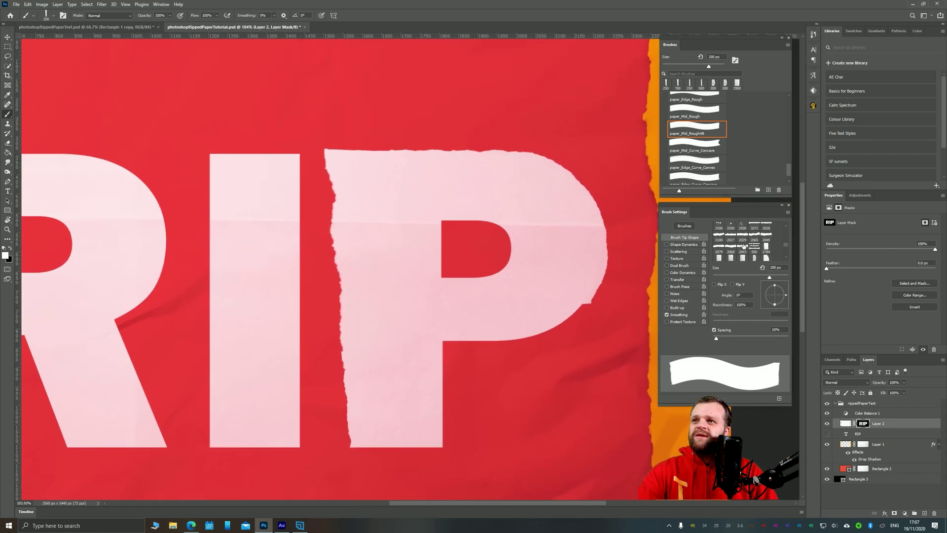
Step: Stamp the P's lower bowl curve with paper_Edge_Curve_Convex at 300 px, angled about -73°
{"action": "scroll", "coordinate": [701, 161], "scroll_direction": "down", "scroll_amount": 1}
{"action": "left_click", "coordinate": [694, 155]}
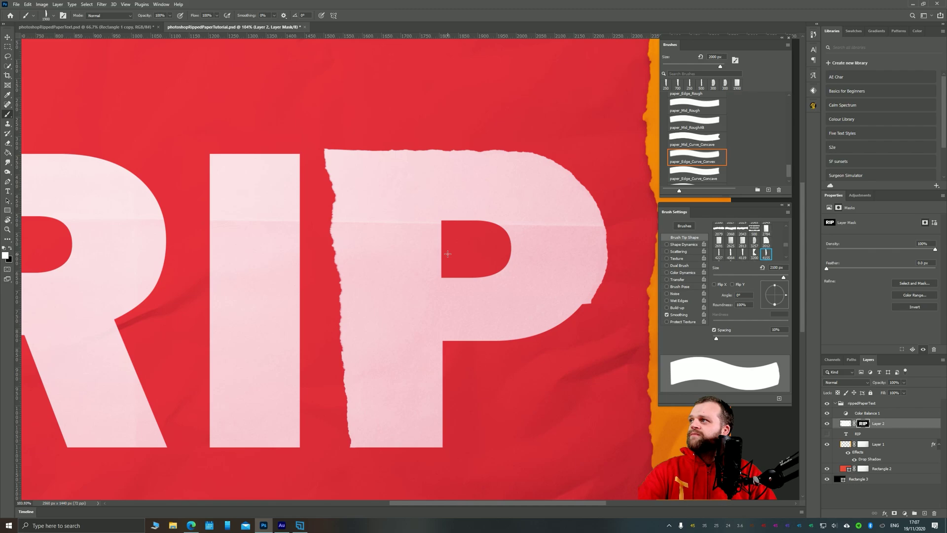
{"action": "key", "text": "bracketleft"}
{"action": "key", "text": "bracketleft"}
{"action": "key", "text": "bracketleft"}
{"action": "key", "text": "bracketleft"}
{"action": "key", "text": "bracketleft"}
{"action": "key", "text": "bracketleft"}
{"action": "key", "text": "bracketleft"}
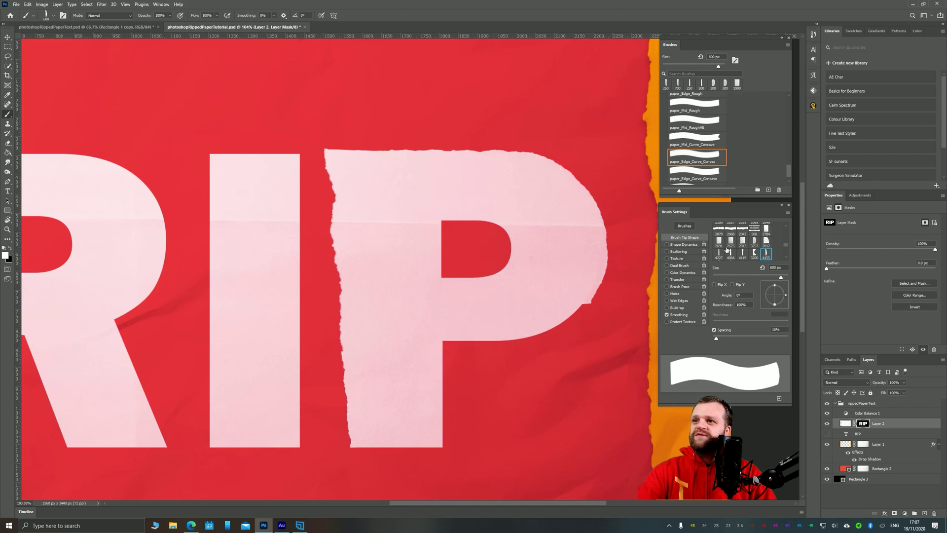
{"action": "left_click_drag", "start_coordinate": [781, 305], "coordinate": [779, 306]}
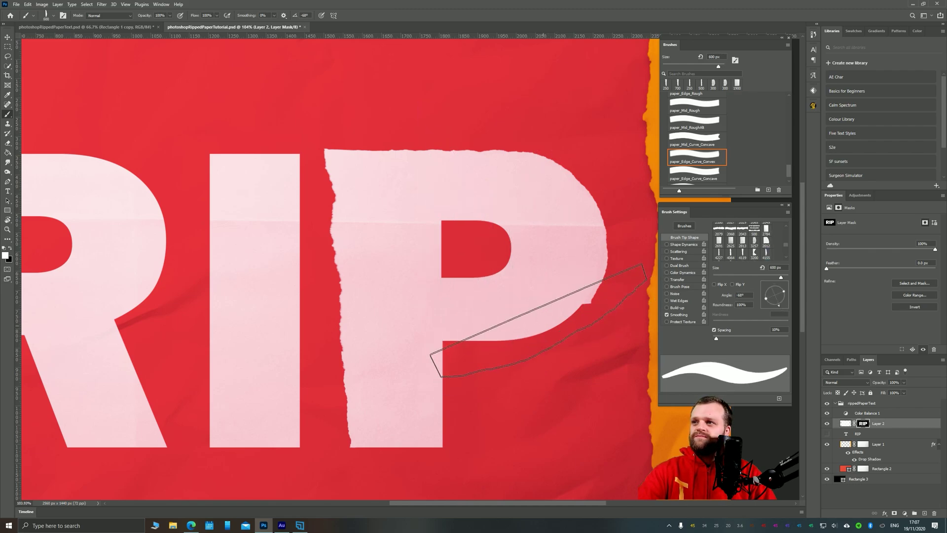
{"action": "key", "text": "bracketleft"}
{"action": "key", "text": "bracketleft"}
{"action": "key", "text": "bracketleft"}
{"action": "key", "text": "bracketleft"}
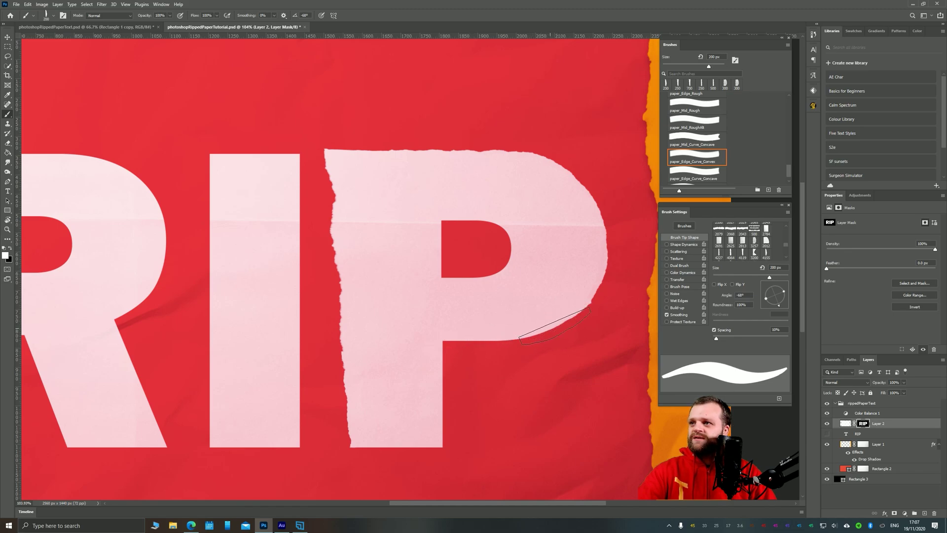
{"action": "key", "text": "bracketright"}
{"action": "key", "text": "bracketright"}
{"action": "key", "text": "bracketright"}
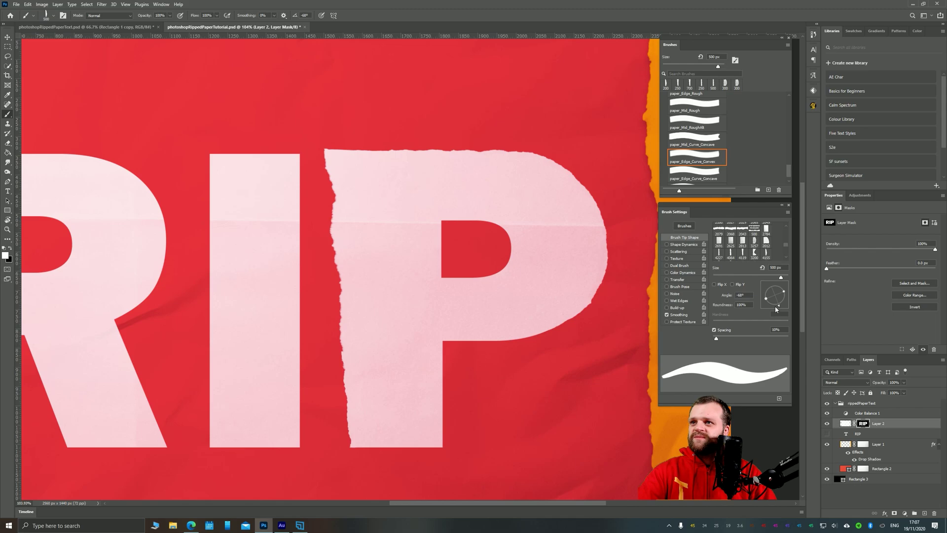
{"action": "left_click_drag", "start_coordinate": [775, 306], "coordinate": [775, 307]}
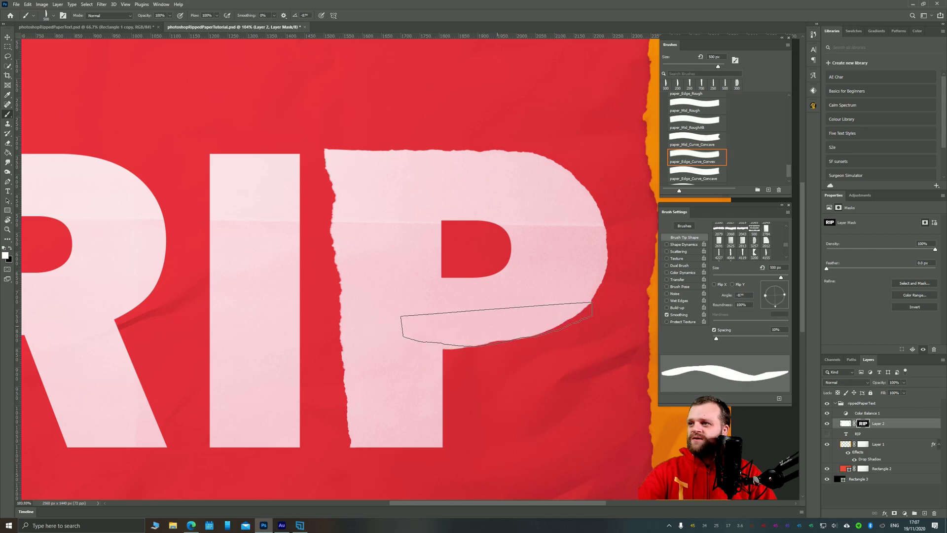
{"action": "left_click_drag", "start_coordinate": [777, 305], "coordinate": [778, 307]}
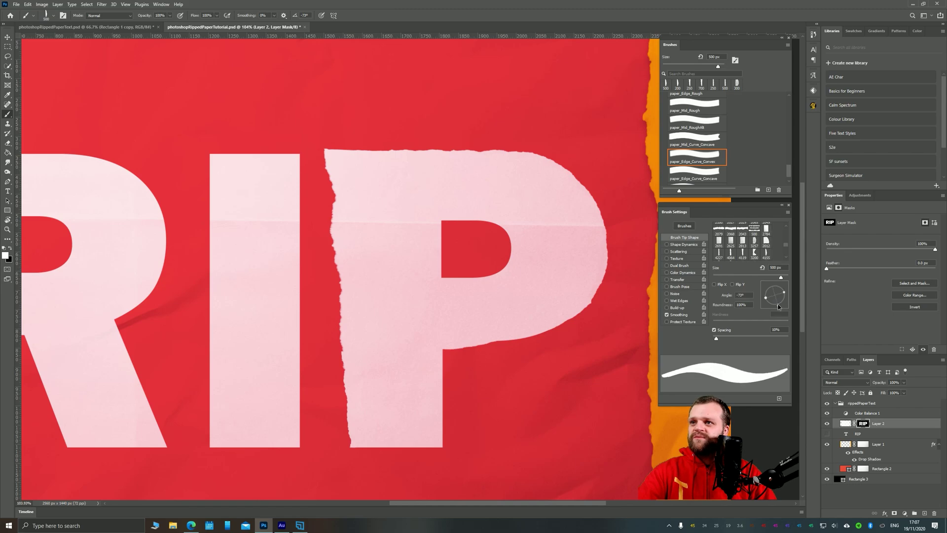
{"action": "key", "text": "bracketleft"}
{"action": "key", "text": "bracketleft"}
{"action": "left_click", "coordinate": [533, 320]}
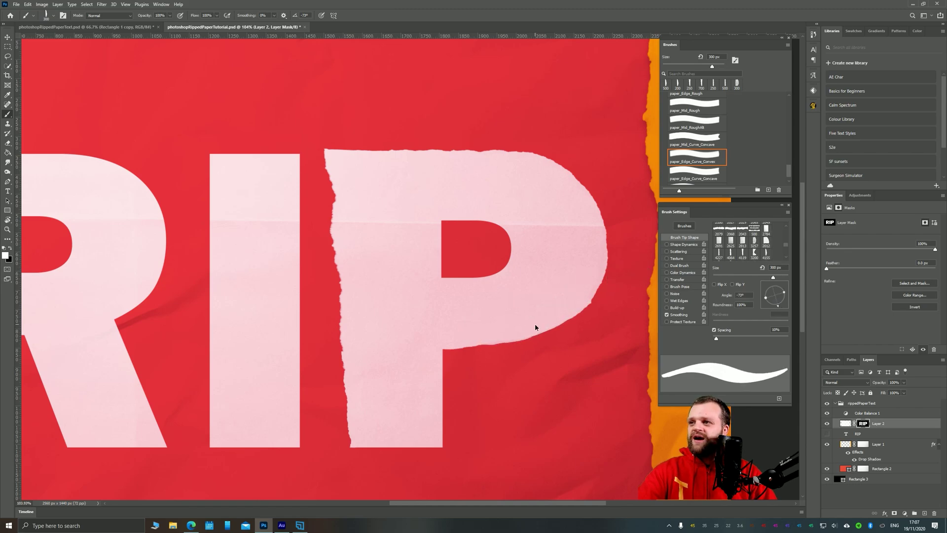
Step: Pick the paper_Mid_Curve_Concave brush at 175 px, angled about -179°, and stamp inside the P's counter
{"action": "scroll", "coordinate": [390, 346], "scroll_direction": "down", "scroll_amount": 3}
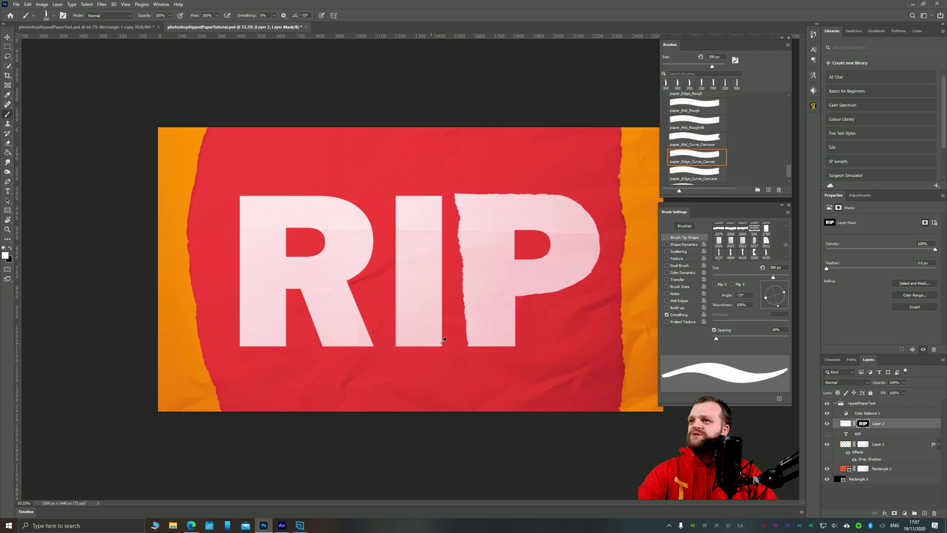
{"action": "scroll", "coordinate": [473, 293], "scroll_direction": "up", "scroll_amount": 3}
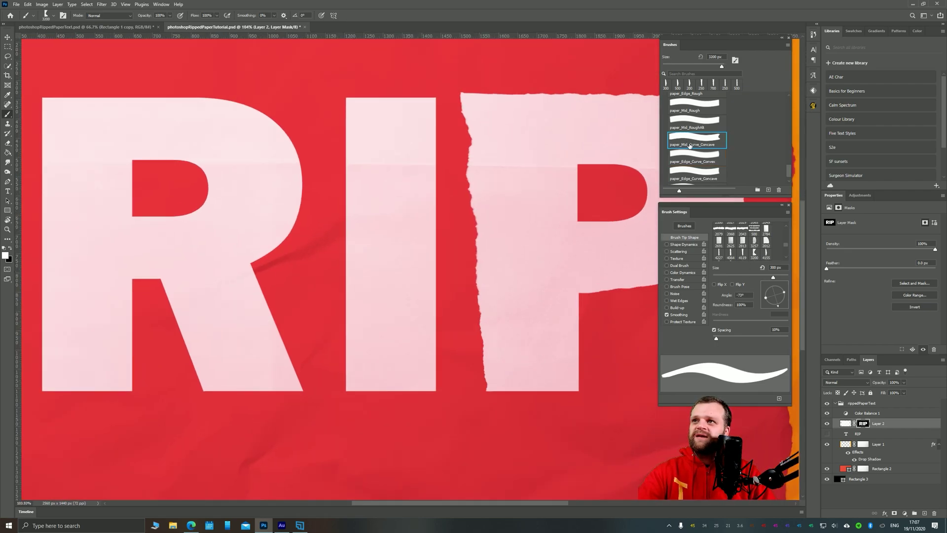
{"action": "left_click", "coordinate": [689, 146]}
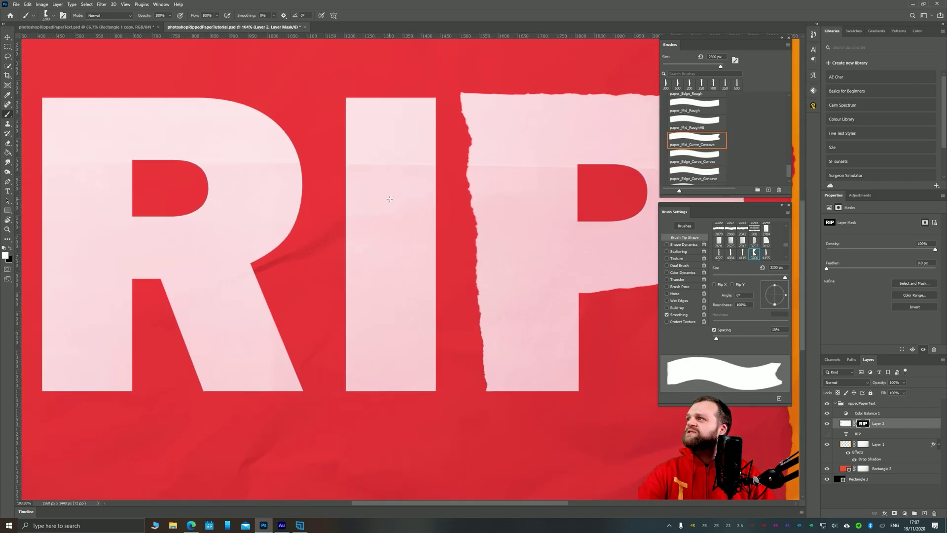
{"action": "key", "text": "bracketleft"}
{"action": "key", "text": "bracketleft"}
{"action": "key", "text": "bracketleft"}
{"action": "key", "text": "bracketleft"}
{"action": "key", "text": "bracketleft"}
{"action": "key", "text": "bracketleft"}
{"action": "key", "text": "bracketleft"}
{"action": "key", "text": "bracketleft"}
{"action": "key", "text": "bracketleft"}
{"action": "key", "text": "bracketleft"}
{"action": "key", "text": "bracketleft"}
{"action": "key", "text": "bracketleft"}
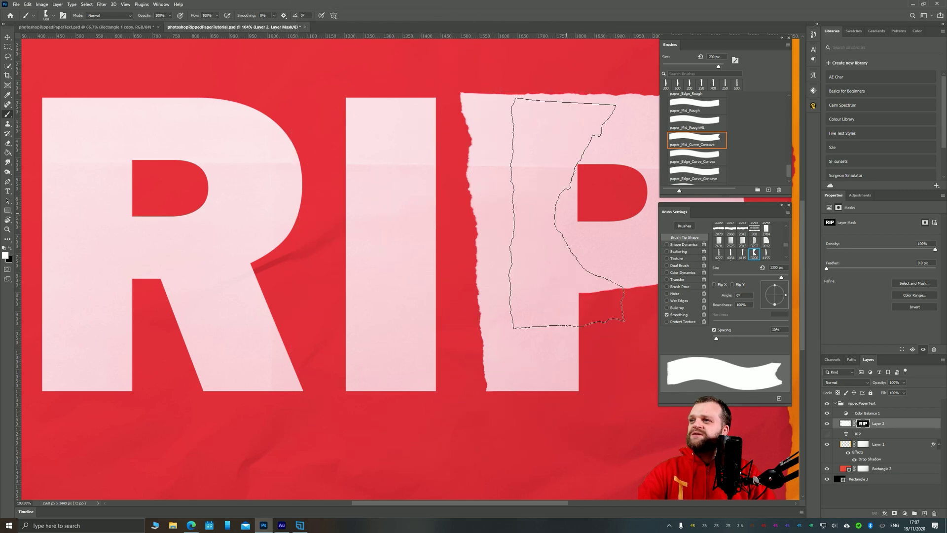
{"action": "key", "text": "bracketleft"}
{"action": "key", "text": "bracketleft"}
{"action": "key", "text": "bracketleft"}
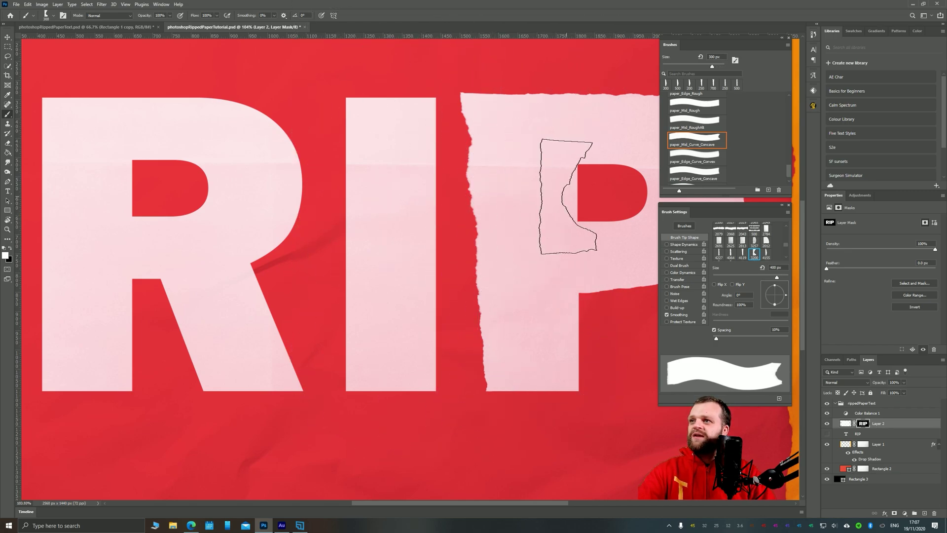
{"action": "left_click_drag", "start_coordinate": [769, 297], "coordinate": [763, 296]}
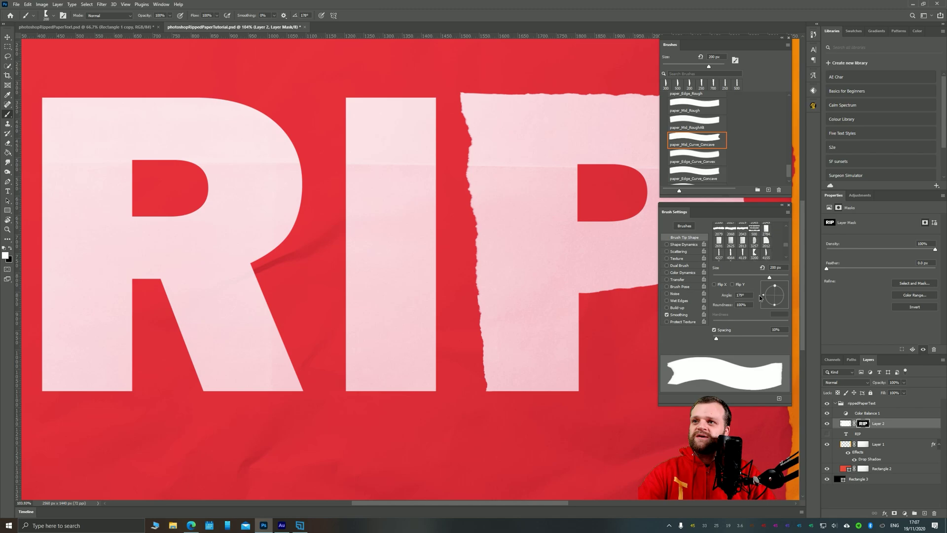
{"action": "left_click_drag", "start_coordinate": [630, 182], "coordinate": [478, 234]}
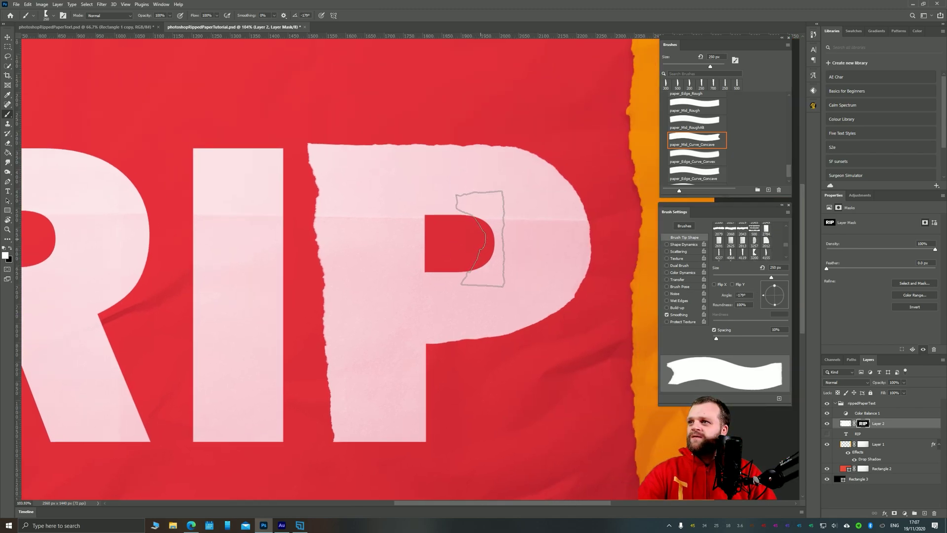
{"action": "key", "text": "bracketleft"}
{"action": "left_click", "coordinate": [481, 240]}
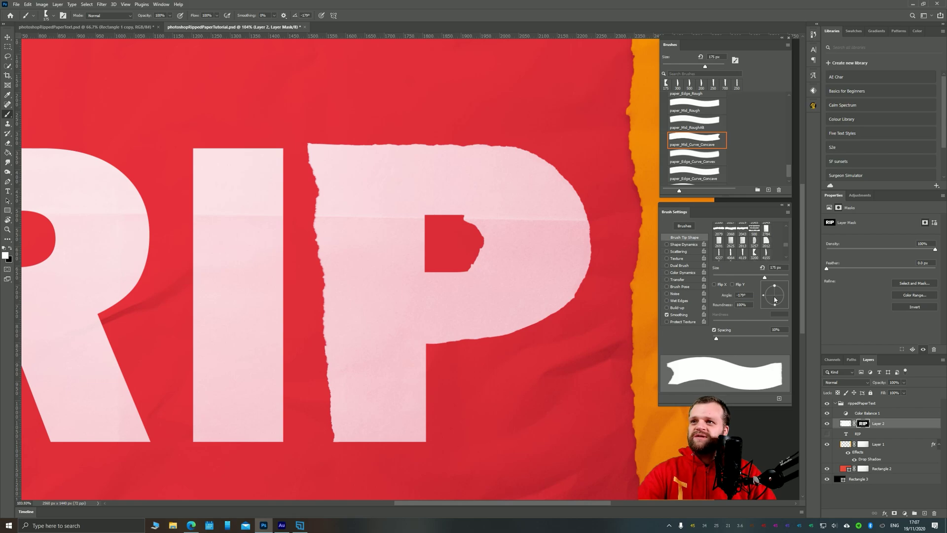
Step: Tear the left and top edges of the P's counter at 177° and -89°, undoing an overfill
{"action": "left_click_drag", "start_coordinate": [774, 299], "coordinate": [789, 295]}
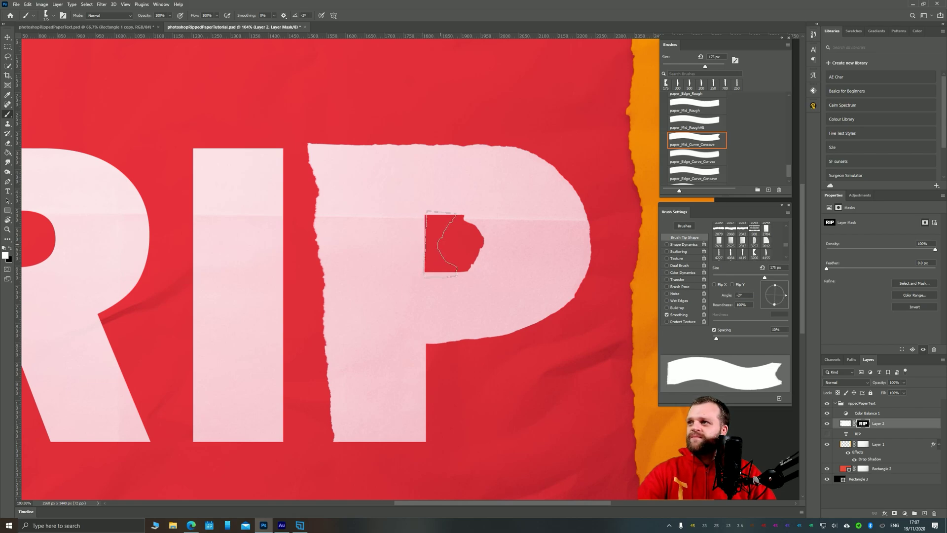
{"action": "key", "text": "bracketright"}
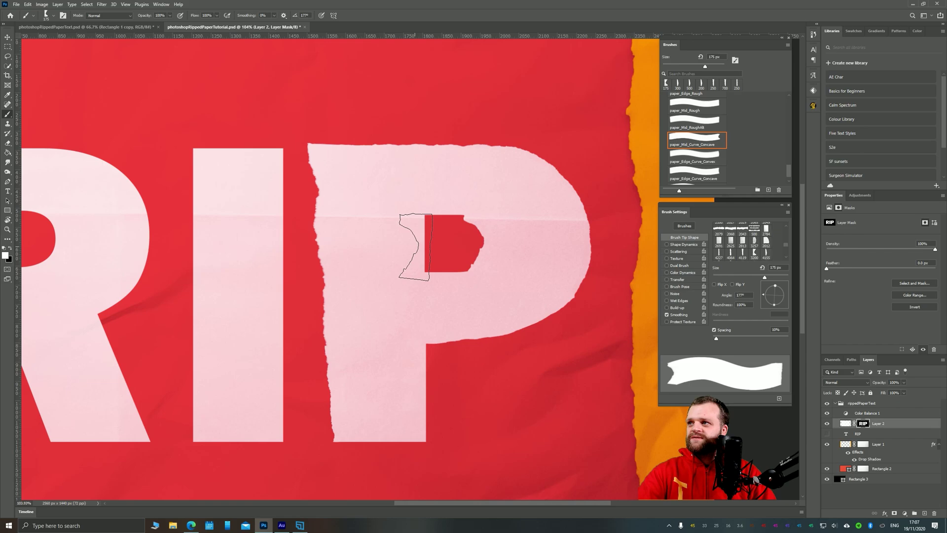
{"action": "key", "text": "Left"}
{"action": "key", "text": "Left"}
{"action": "left_click", "coordinate": [411, 245]}
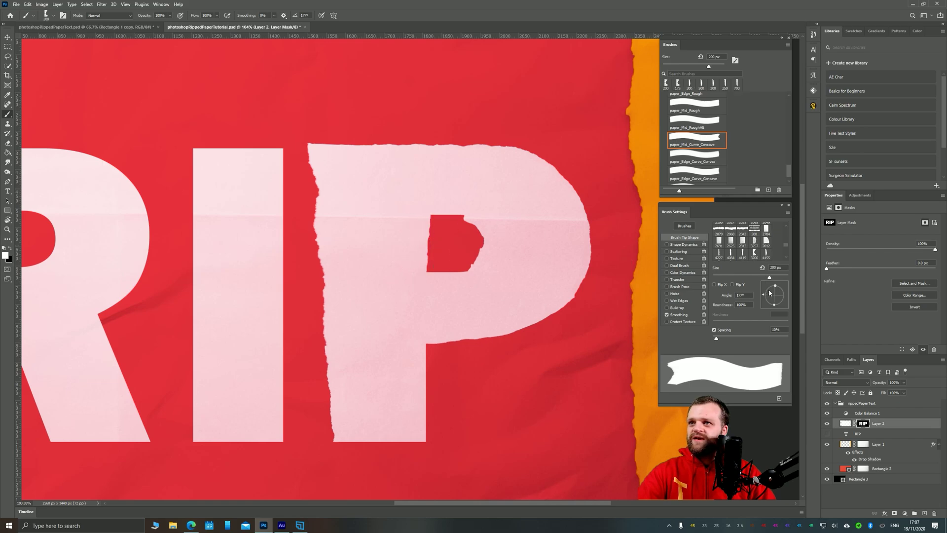
{"action": "left_click_drag", "start_coordinate": [771, 281], "coordinate": [768, 279]}
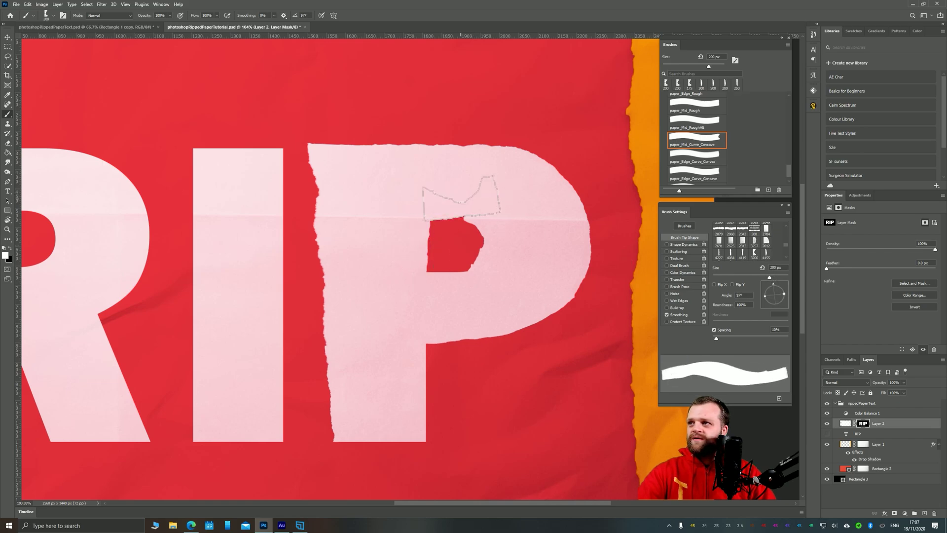
{"action": "left_click_drag", "start_coordinate": [781, 302], "coordinate": [775, 308]}
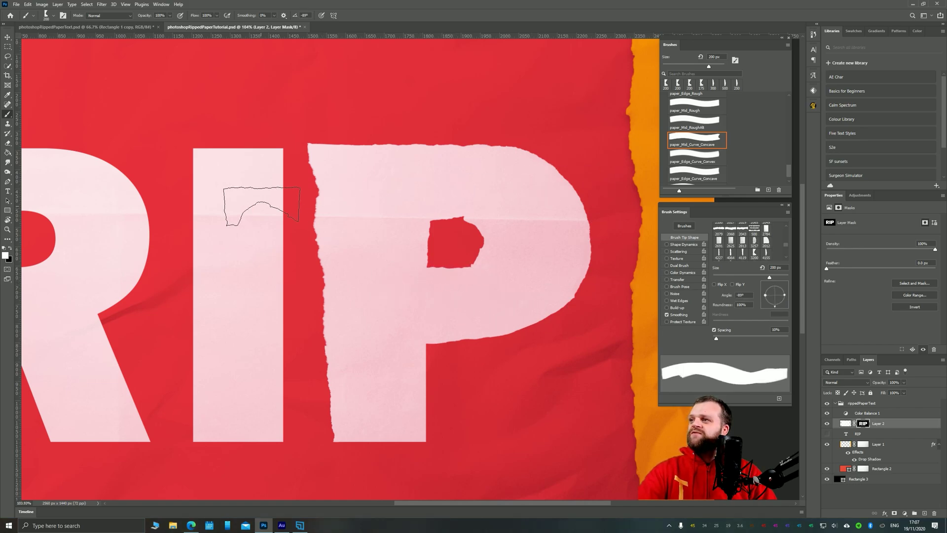
{"action": "left_click", "coordinate": [449, 229]}
{"action": "left_click", "coordinate": [474, 242]}
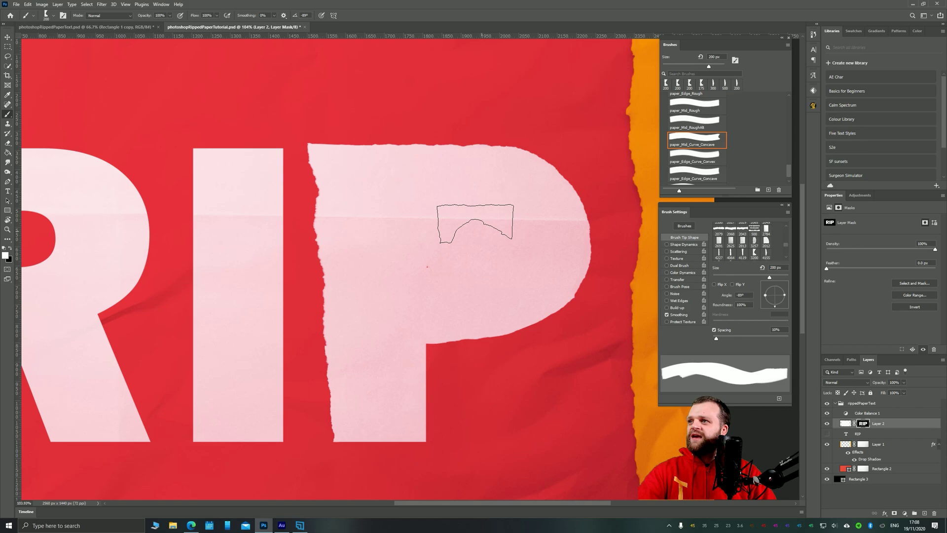
{"action": "key", "text": "ctrl+z"}
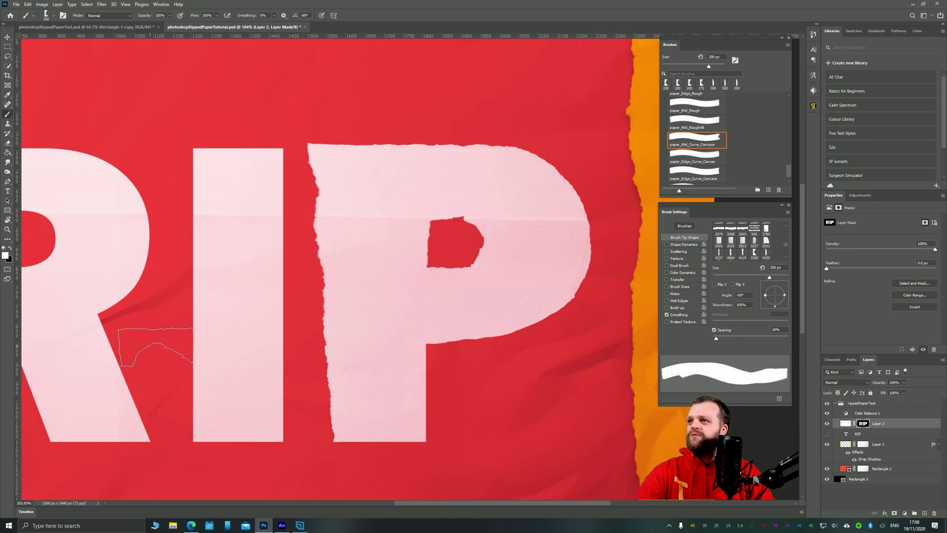
Step: Tear the bottom edge of the P's stem with the brush at 91° and 250 px
{"action": "left_click_drag", "start_coordinate": [152, 347], "coordinate": [232, 330]}
{"action": "left_click_drag", "start_coordinate": [465, 324], "coordinate": [399, 283]}
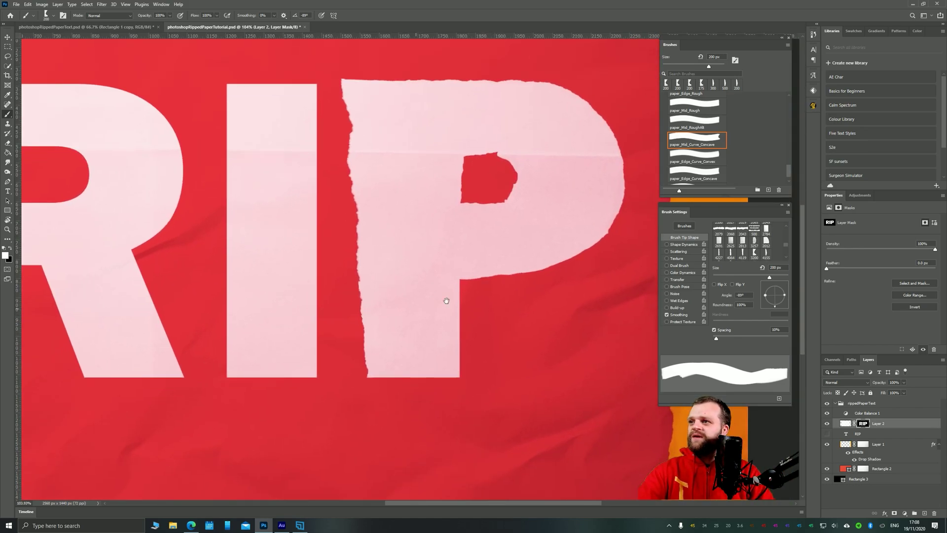
{"action": "left_click_drag", "start_coordinate": [772, 292], "coordinate": [763, 297]}
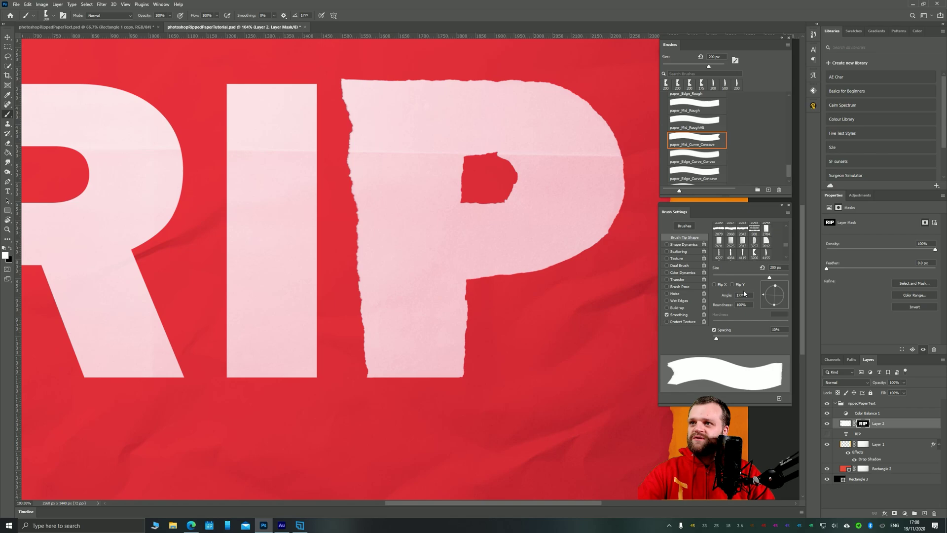
{"action": "left_click_drag", "start_coordinate": [770, 296], "coordinate": [773, 285]}
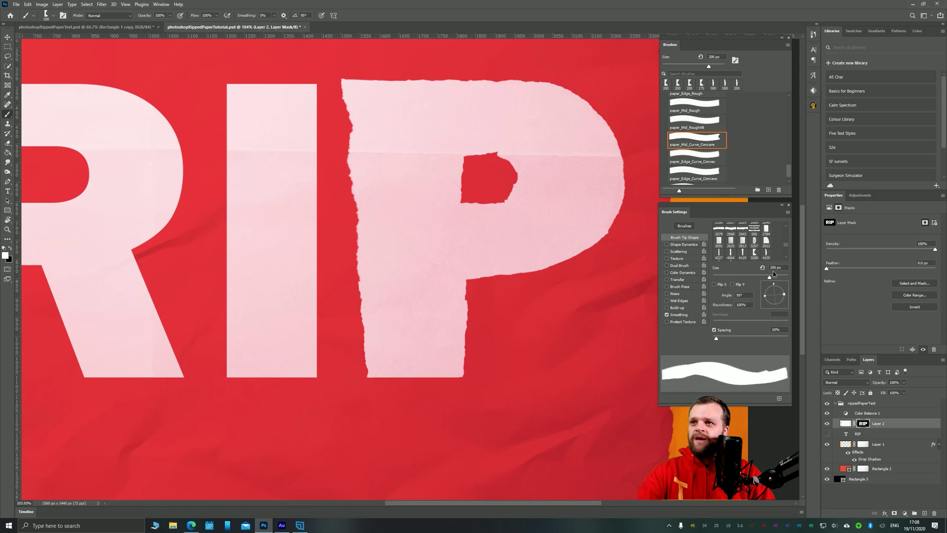
{"action": "key", "text": "Left"}
{"action": "key", "text": "Left"}
{"action": "key", "text": "Left"}
{"action": "key", "text": "Left"}
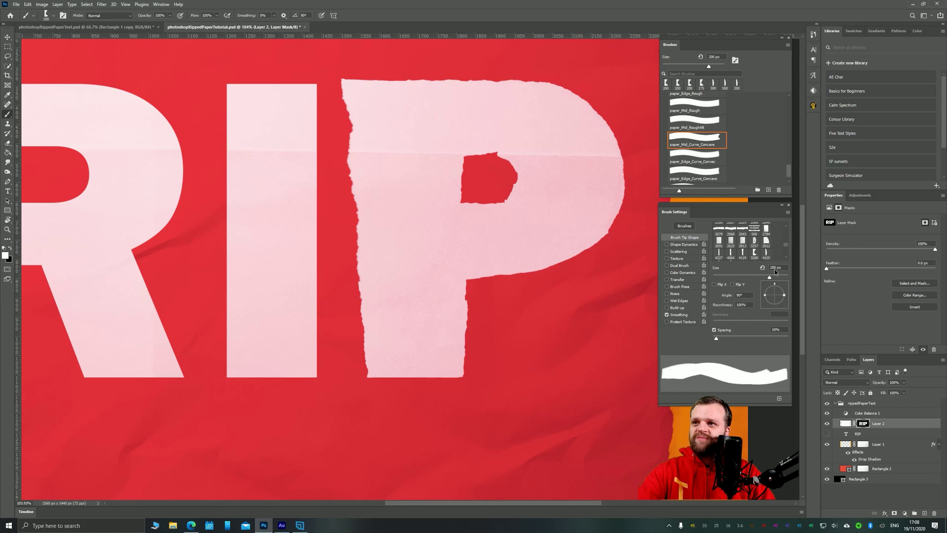
{"action": "key", "text": "bracketright"}
{"action": "key", "text": "bracketright"}
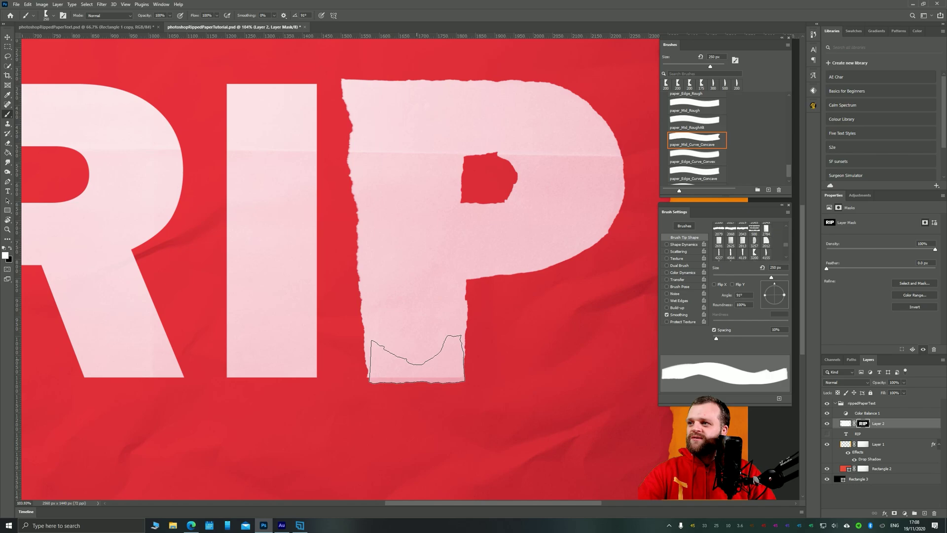
{"action": "left_click", "coordinate": [415, 355]}
Step: Tear the I's right and left edges with the paper_Edge_Rough brush on the mask
{"action": "scroll", "coordinate": [327, 256], "scroll_direction": "down", "scroll_amount": 2}
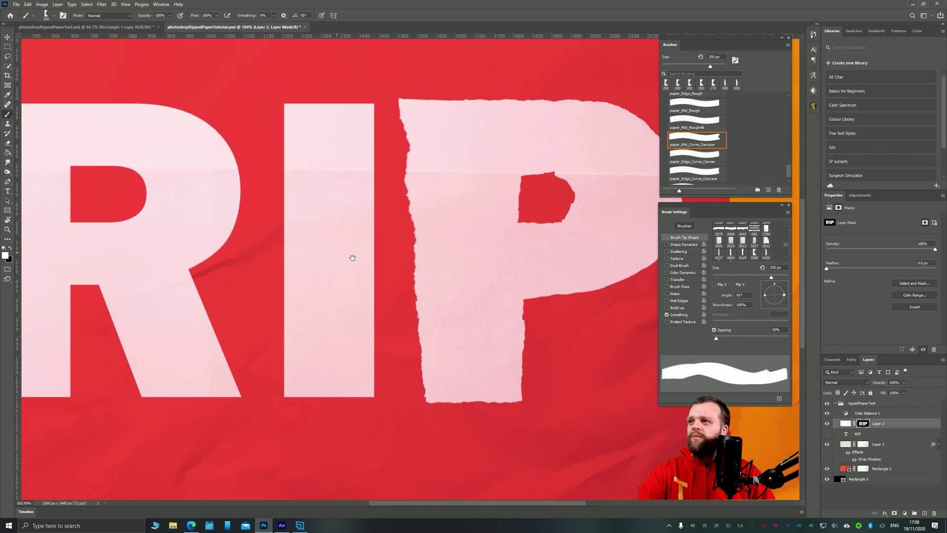
{"action": "scroll", "coordinate": [518, 324], "scroll_direction": "down", "scroll_amount": 2}
{"action": "scroll", "coordinate": [518, 325], "scroll_direction": "down", "scroll_amount": 1}
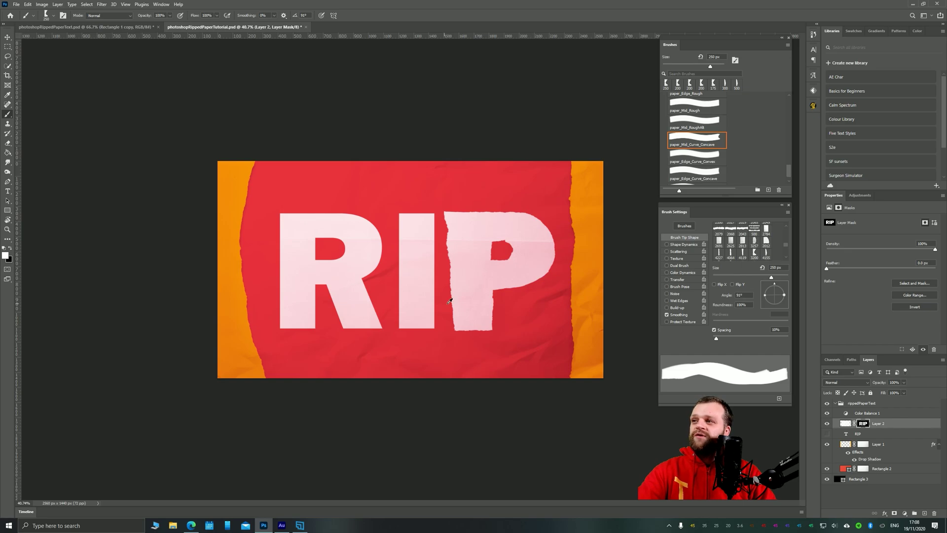
{"action": "scroll", "coordinate": [417, 278], "scroll_direction": "up", "scroll_amount": 3}
{"action": "scroll", "coordinate": [716, 162], "scroll_direction": "up", "scroll_amount": 2}
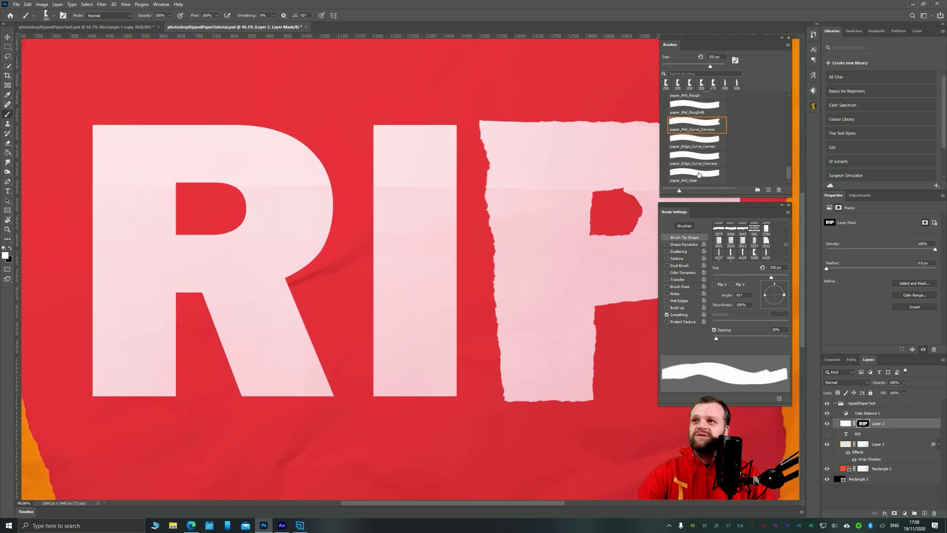
{"action": "left_click", "coordinate": [694, 121]}
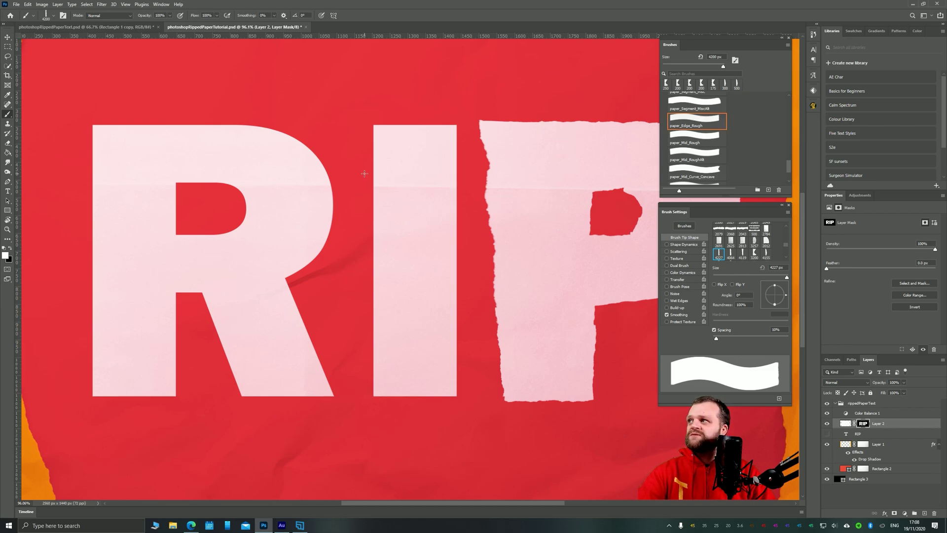
{"action": "left_click", "coordinate": [445, 249]}
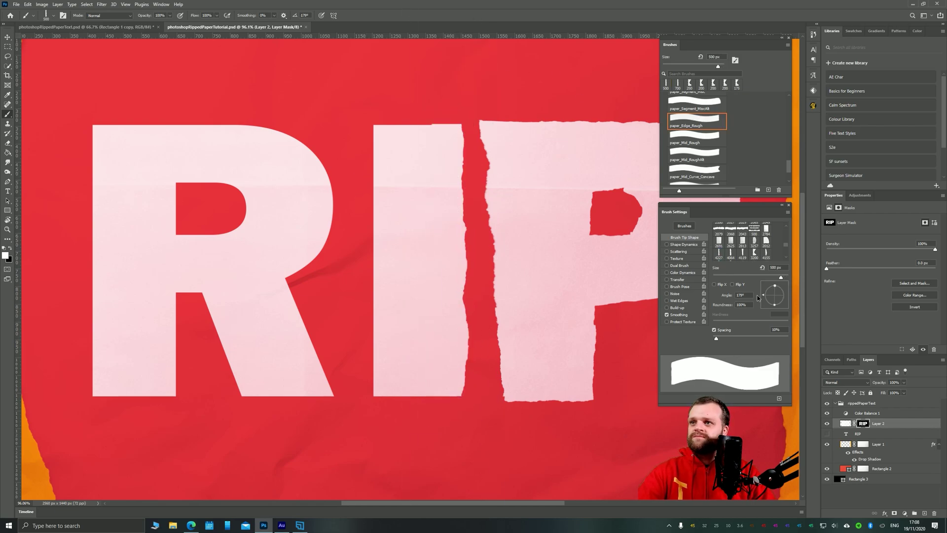
{"action": "left_click", "coordinate": [381, 266]}
Step: Turn the brush horizontal at 250 px and tear the I's top and bottom edges
{"action": "key", "text": "bracketleft"}
{"action": "key", "text": "bracketleft"}
{"action": "key", "text": "bracketleft"}
{"action": "key", "text": "bracketleft"}
{"action": "key", "text": "bracketleft"}
{"action": "key", "text": "shift+Right"}
{"action": "key", "text": "shift+Right"}
{"action": "key", "text": "shift+Right"}
{"action": "key", "text": "shift+Right"}
{"action": "key", "text": "shift+Right"}
{"action": "key", "text": "shift+Right"}
{"action": "left_click", "coordinate": [412, 127]}
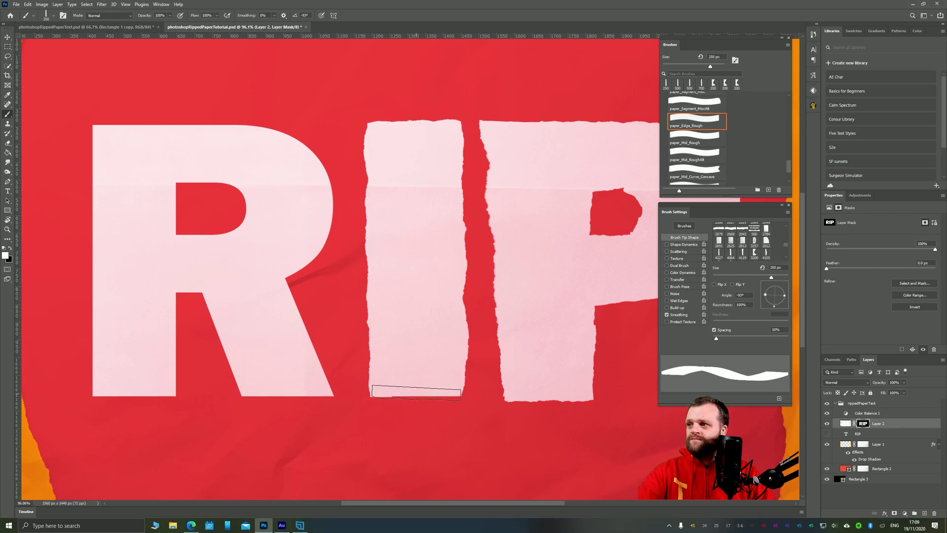
{"action": "left_click", "coordinate": [417, 392]}
{"action": "scroll", "coordinate": [231, 281], "scroll_direction": "up", "scroll_amount": 3}
{"action": "key", "text": "period"}
{"action": "key", "text": "period"}
{"action": "key", "text": "period"}
Step: Tear the right, bottom and top of the R's hole and the bowl-leg notch
{"action": "left_click", "coordinate": [462, 192]}
{"action": "key", "text": "shift+Right"}
{"action": "key", "text": "shift+Right"}
{"action": "key", "text": "shift+Right"}
{"action": "key", "text": "shift+Right"}
{"action": "key", "text": "shift+Right"}
{"action": "key", "text": "shift+Right"}
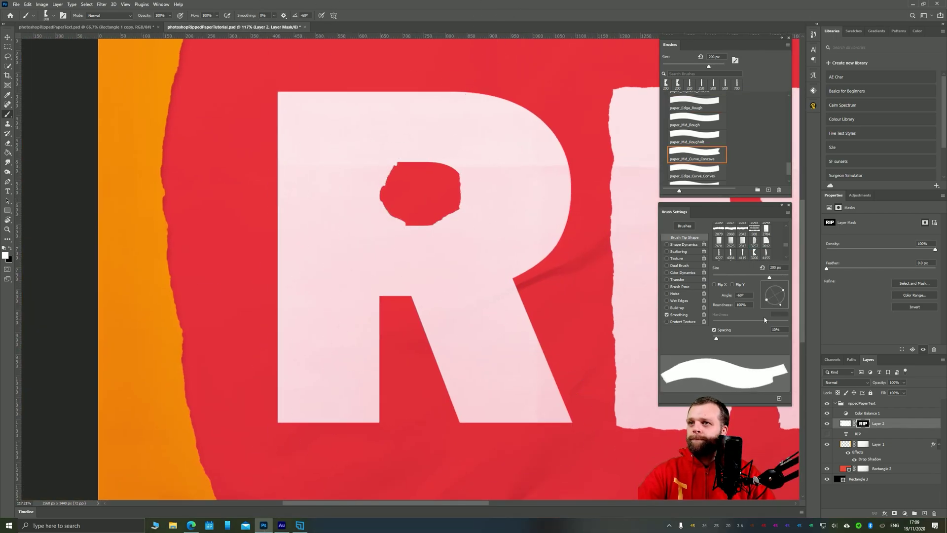
{"action": "left_click", "coordinate": [420, 221]}
{"action": "left_click", "coordinate": [418, 154]}
{"action": "left_click", "coordinate": [397, 300]}
Step: Tear the R's long left edge with an enlarged curved edge brush tip
{"action": "key", "text": "period"}
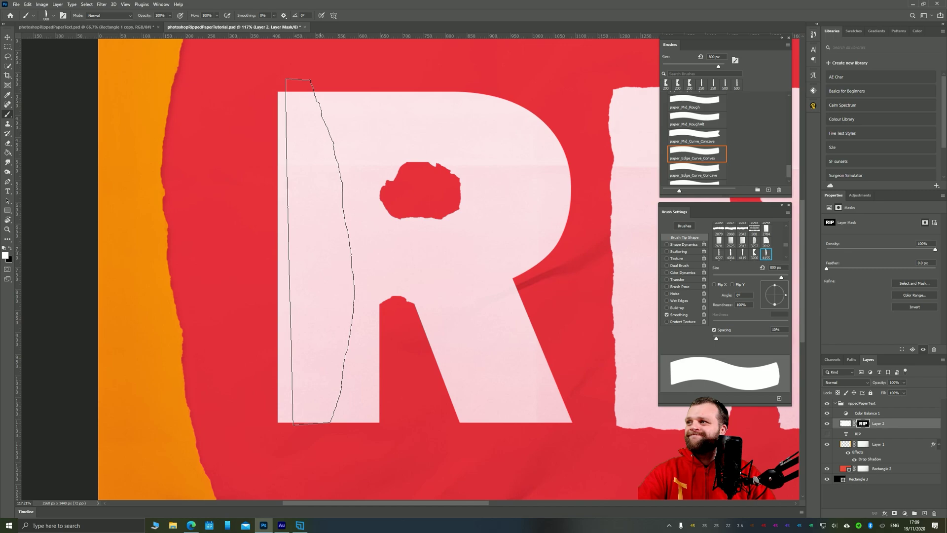
{"action": "left_click", "coordinate": [284, 212]}
{"action": "left_click", "coordinate": [265, 368]}
{"action": "left_click", "coordinate": [730, 253]}
Step: Tear the R's top edge with a 600 px brush angled at 87 degrees
{"action": "key", "text": "shift+Right"}
{"action": "key", "text": "shift+Right"}
{"action": "key", "text": "shift+Right"}
{"action": "key", "text": "shift+Right"}
{"action": "key", "text": "shift+Right"}
{"action": "key", "text": "shift+Right"}
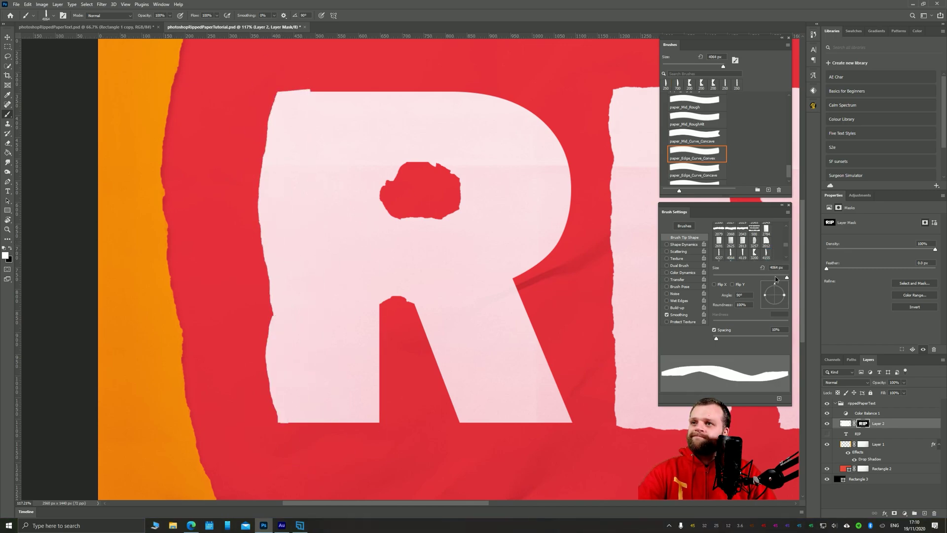
{"action": "key", "text": "bracketleft"}
{"action": "key", "text": "bracketleft"}
{"action": "key", "text": "bracketleft"}
{"action": "key", "text": "bracketleft"}
{"action": "key", "text": "bracketleft"}
{"action": "key", "text": "bracketleft"}
{"action": "key", "text": "bracketleft"}
{"action": "key", "text": "bracketleft"}
{"action": "key", "text": "Left"}
{"action": "key", "text": "Left"}
{"action": "key", "text": "Left"}
{"action": "left_click", "coordinate": [402, 112]}
Step: Tear the R's top-right curve with a 400 px paper_Mid_RoughAlt brush
{"action": "scroll", "coordinate": [402, 112], "scroll_direction": "right", "scroll_amount": 3}
{"action": "key", "text": "shift+Left"}
{"action": "key", "text": "shift+Left"}
{"action": "key", "text": "shift+Left"}
{"action": "key", "text": "shift+Left"}
{"action": "key", "text": "shift+Left"}
{"action": "key", "text": "shift+Left"}
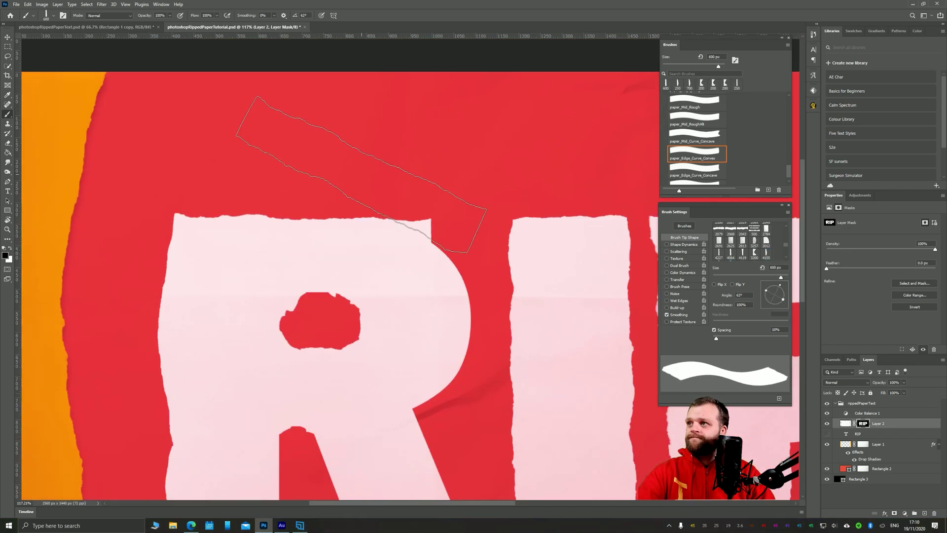
{"action": "scroll", "coordinate": [528, 246], "scroll_direction": "down", "scroll_amount": 1}
{"action": "key", "text": "Right"}
{"action": "key", "text": "Right"}
{"action": "key", "text": "bracketleft"}
{"action": "key", "text": "bracketleft"}
{"action": "scroll", "coordinate": [695, 148], "scroll_direction": "up", "scroll_amount": 2}
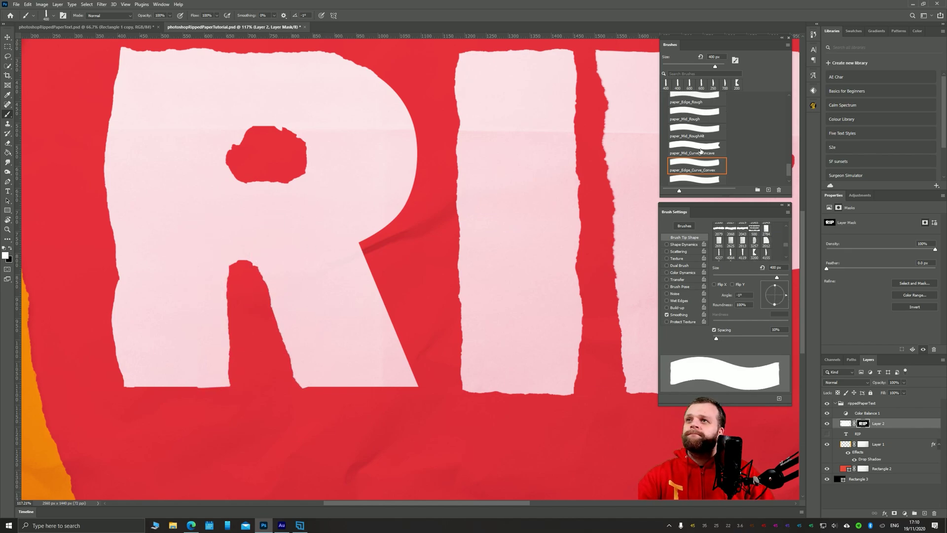
{"action": "left_click", "coordinate": [695, 155]}
{"action": "left_click", "coordinate": [393, 97]}
{"action": "key", "text": "shift+Left"}
{"action": "key", "text": "shift+Left"}
{"action": "key", "text": "Right"}
{"action": "key", "text": "Right"}
{"action": "key", "text": "Right"}
{"action": "key", "text": "Right"}
{"action": "key", "text": "Right"}
{"action": "key", "text": "Right"}
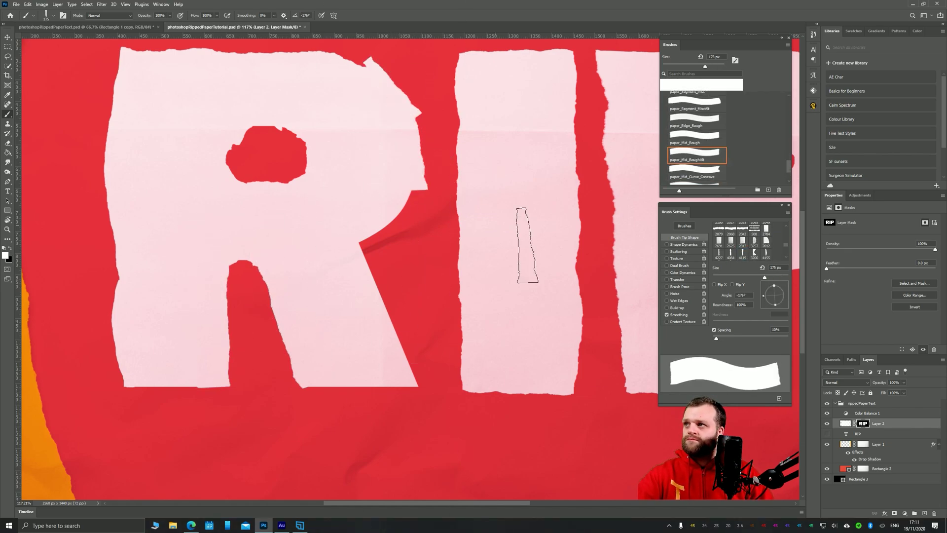
Step: Tear the right and bottom edges of the R's leg with a 400 px brush
{"action": "scroll", "coordinate": [418, 205], "scroll_direction": "up", "scroll_amount": 2}
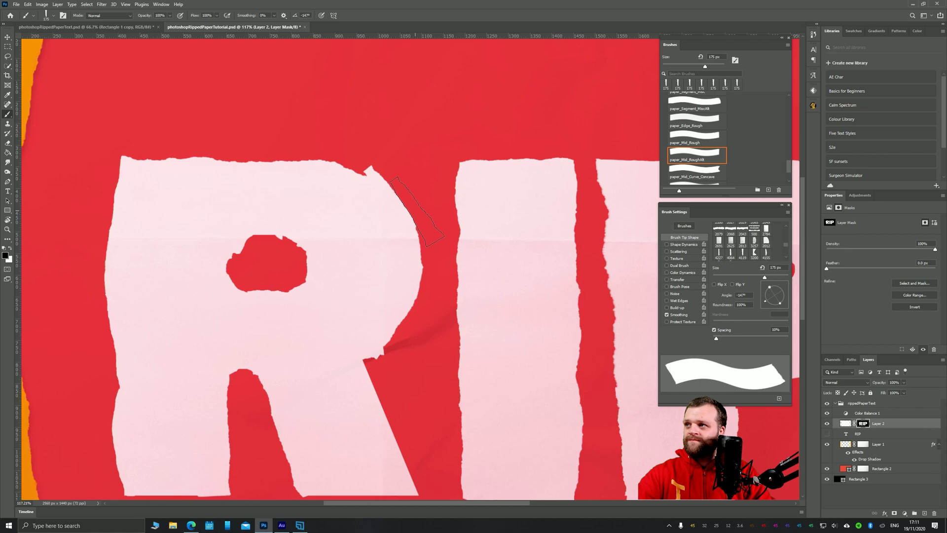
{"action": "key", "text": "Right"}
{"action": "key", "text": "Right"}
{"action": "key", "text": "Right"}
{"action": "key", "text": "Right"}
{"action": "key", "text": "Right"}
{"action": "key", "text": "Right"}
{"action": "key", "text": "Right"}
{"action": "key", "text": "Right"}
{"action": "key", "text": "bracketright"}
{"action": "key", "text": "bracketright"}
{"action": "key", "text": "bracketright"}
{"action": "key", "text": "bracketright"}
{"action": "scroll", "coordinate": [385, 192], "scroll_direction": "down", "scroll_amount": 2}
{"action": "left_click", "coordinate": [372, 308]}
{"action": "left_click", "coordinate": [352, 380]}
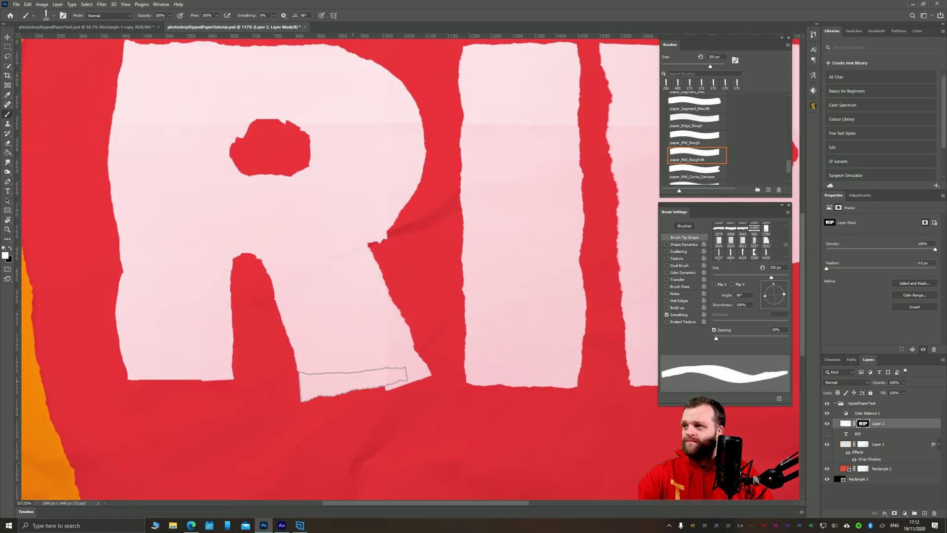
{"action": "key", "text": "ctrl+0"}
{"action": "key", "text": "v"}
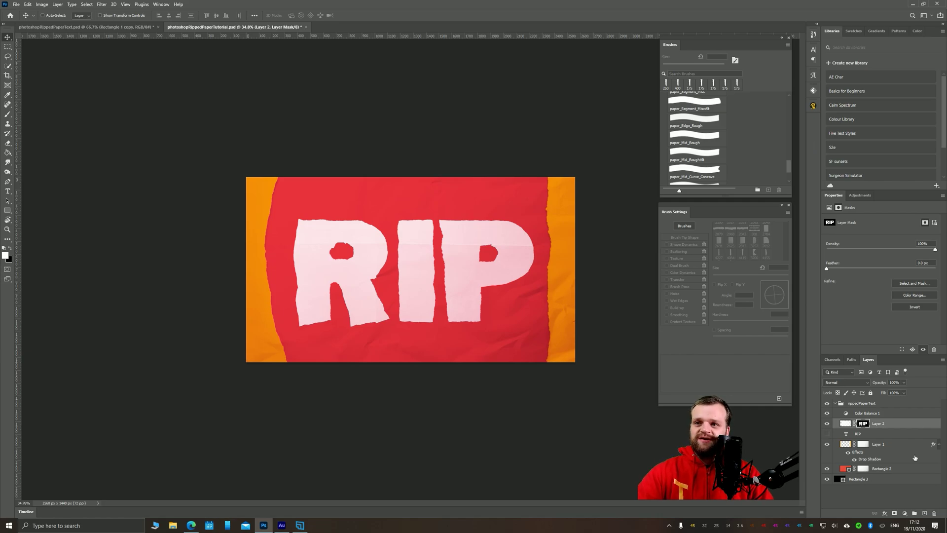
Step: In Layer 2's style, turn off Outer Glow and add a Multiply drop shadow at 67% opacity
{"action": "left_click", "coordinate": [845, 423]}
{"action": "right_click", "coordinate": [879, 440]}
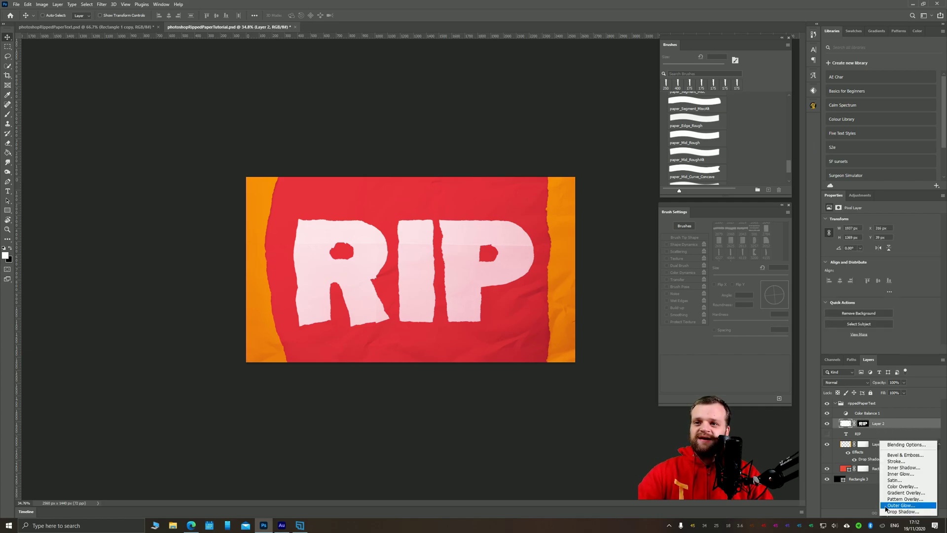
{"action": "key", "text": "Escape"}
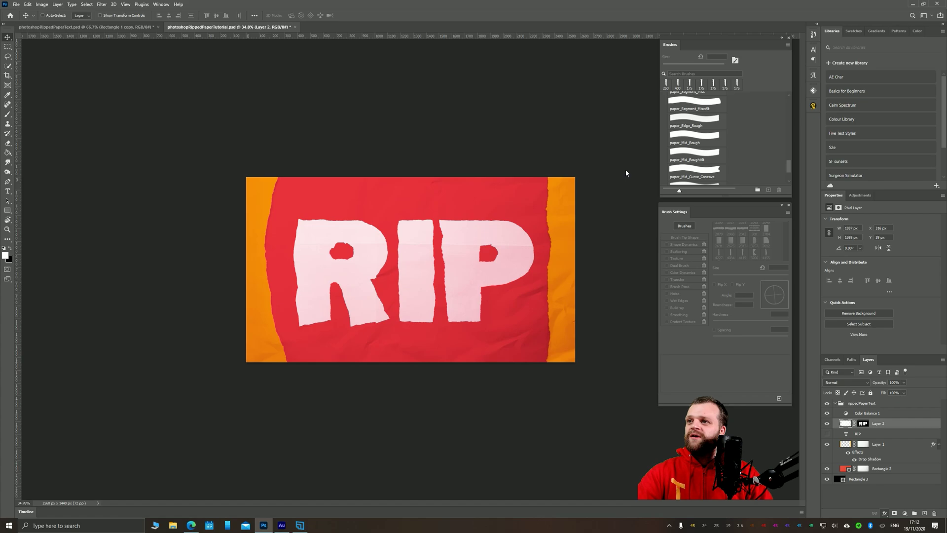
{"action": "double_click", "coordinate": [860, 424]}
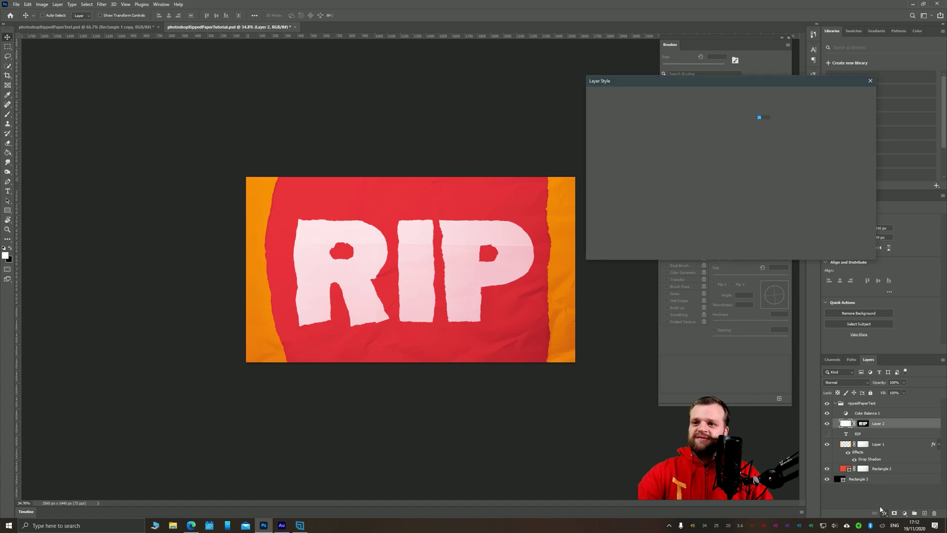
{"action": "left_click", "coordinate": [594, 135]}
{"action": "left_click", "coordinate": [594, 144]}
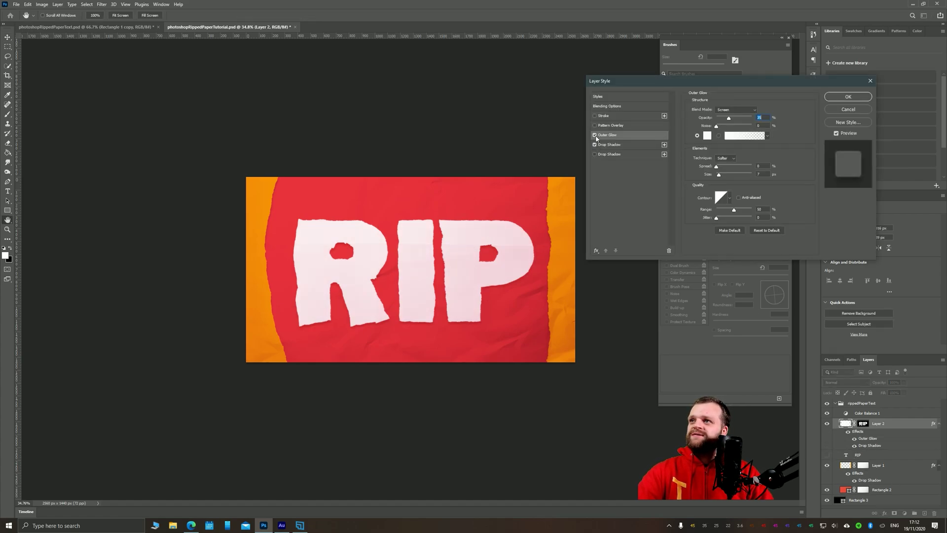
{"action": "left_click", "coordinate": [632, 145]}
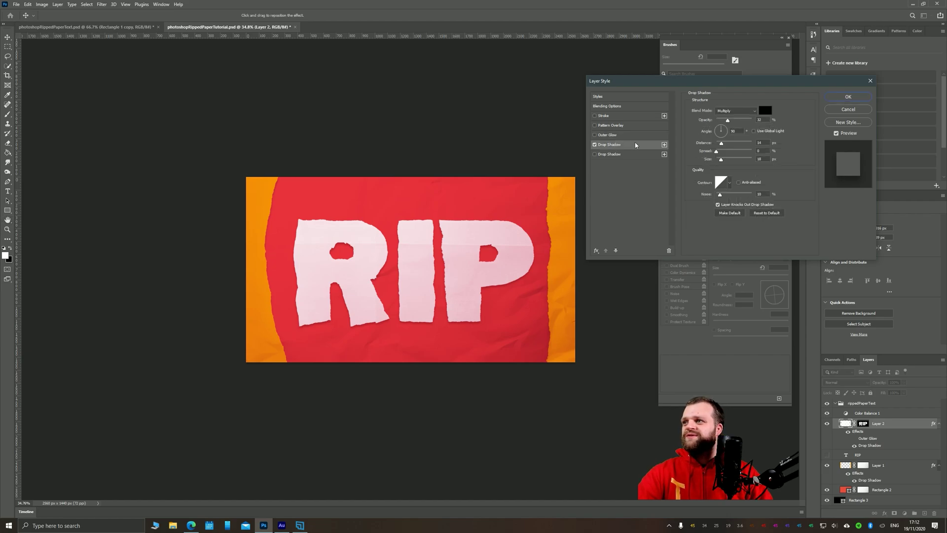
{"action": "left_click", "coordinate": [742, 112]}
{"action": "left_click", "coordinate": [744, 114]}
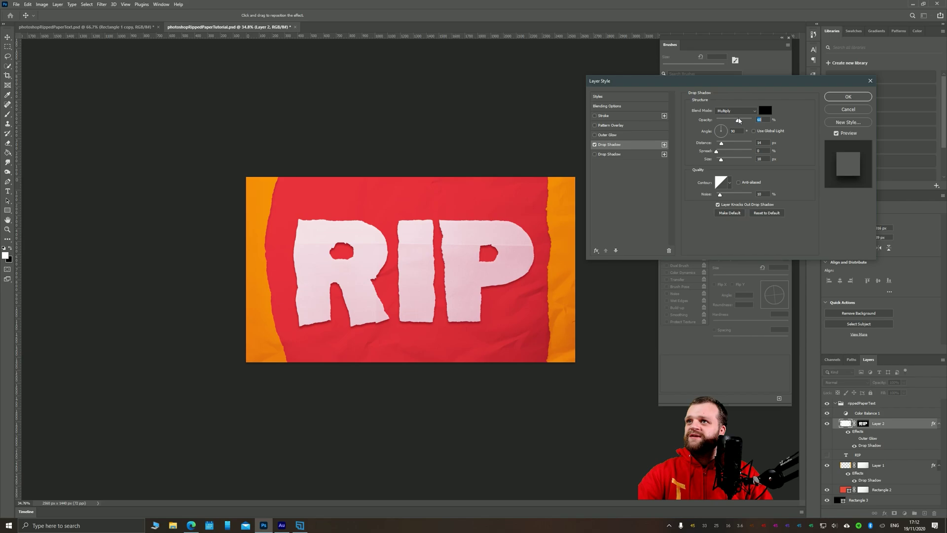
{"action": "left_click_drag", "start_coordinate": [744, 121], "coordinate": [739, 120]}
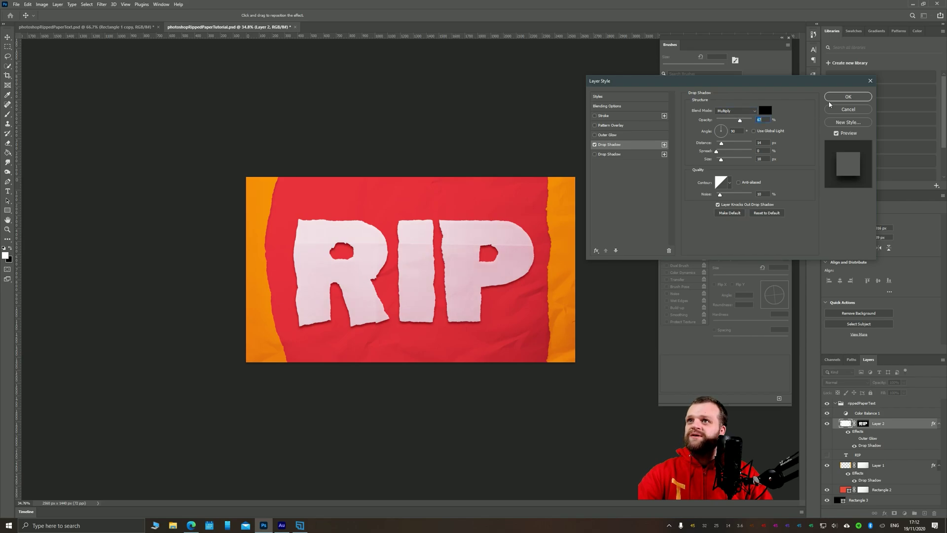
{"action": "key", "text": "Return"}
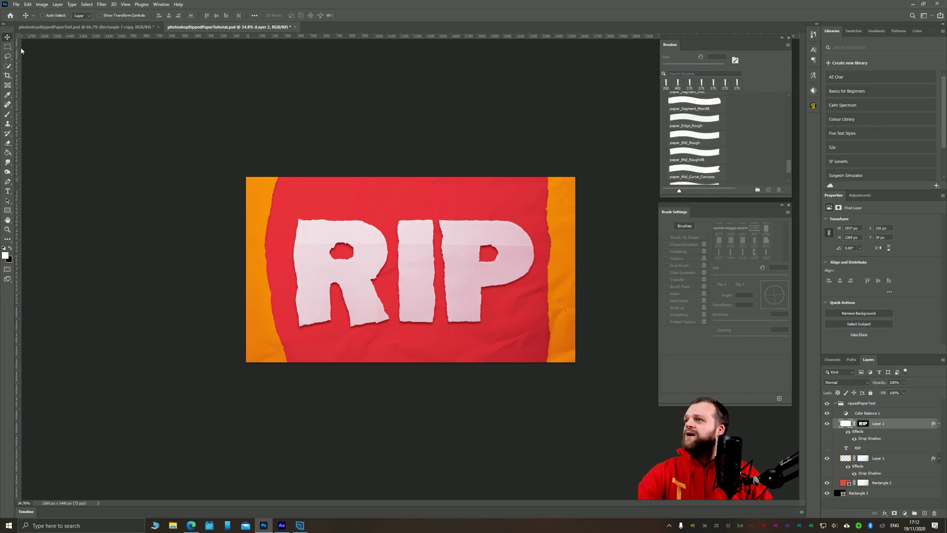
Step: Move Layer 2's RIP letters about 12 pixels higher
{"action": "left_click_drag", "start_coordinate": [423, 275], "coordinate": [423, 269]}
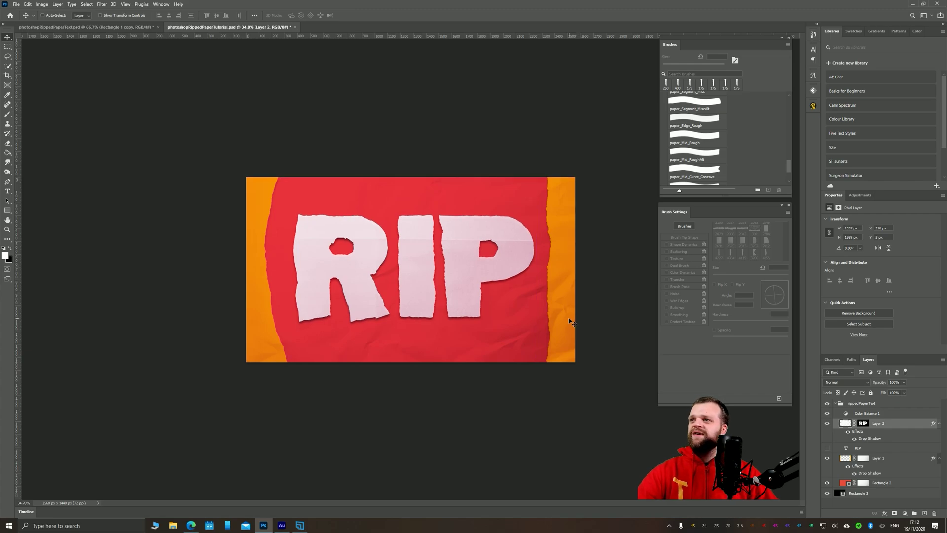